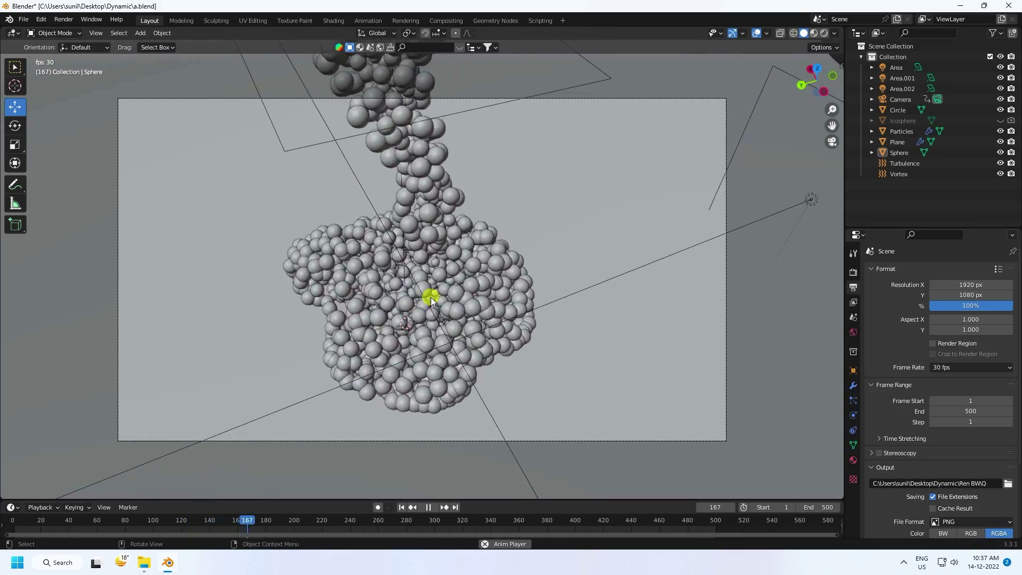
# Pause the particle animation at frame 228 and preview it in Material Preview, then Rendered shading.
pyautogui.click(428, 506)
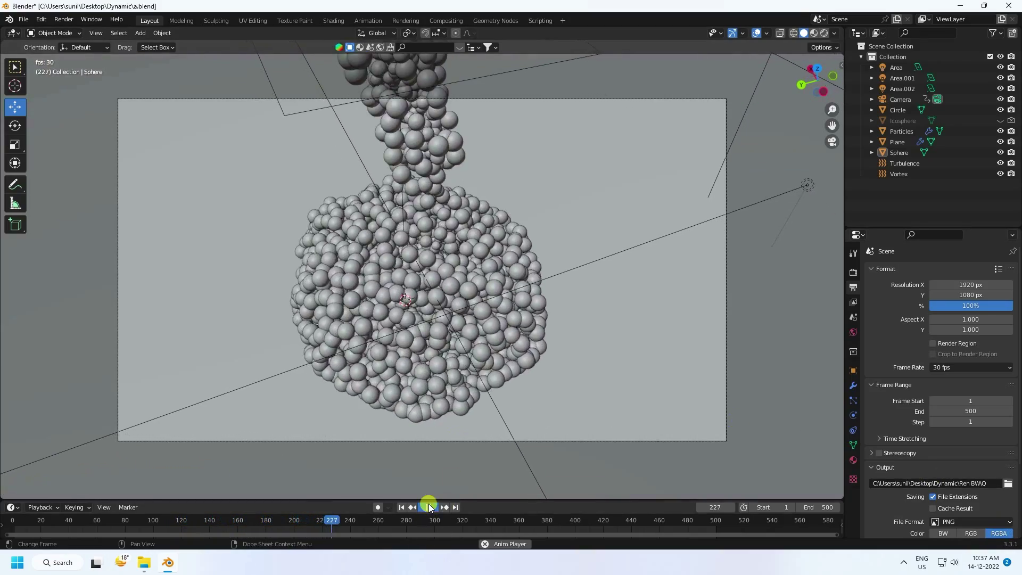
pyautogui.click(814, 33)
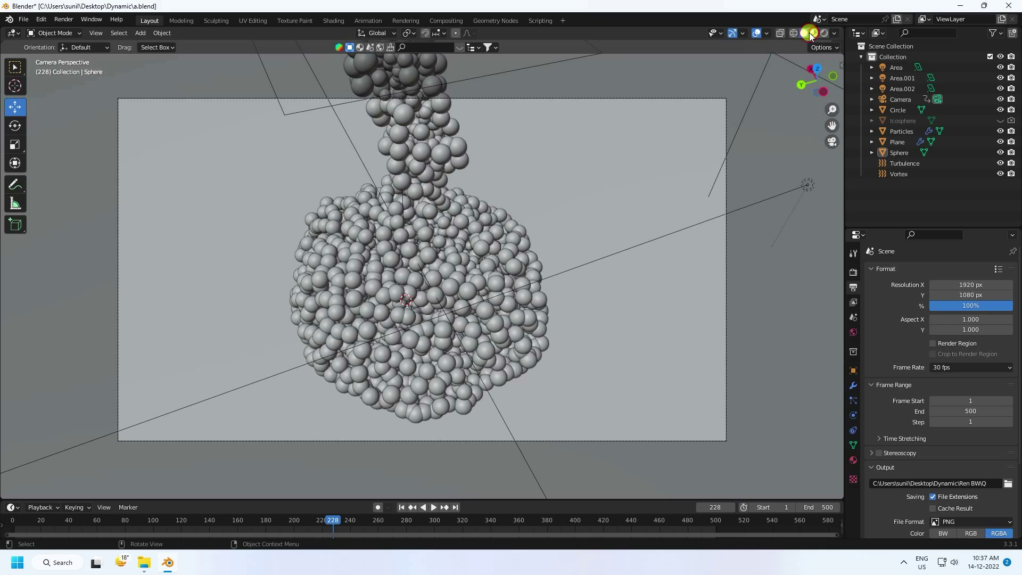
pyautogui.scroll(2, 414, 278)
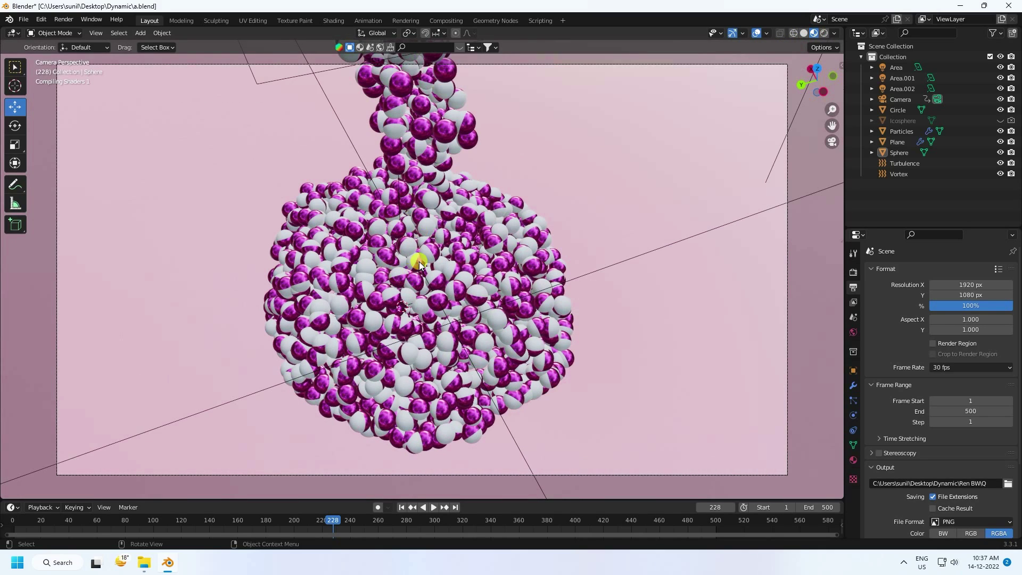
pyautogui.click(825, 33)
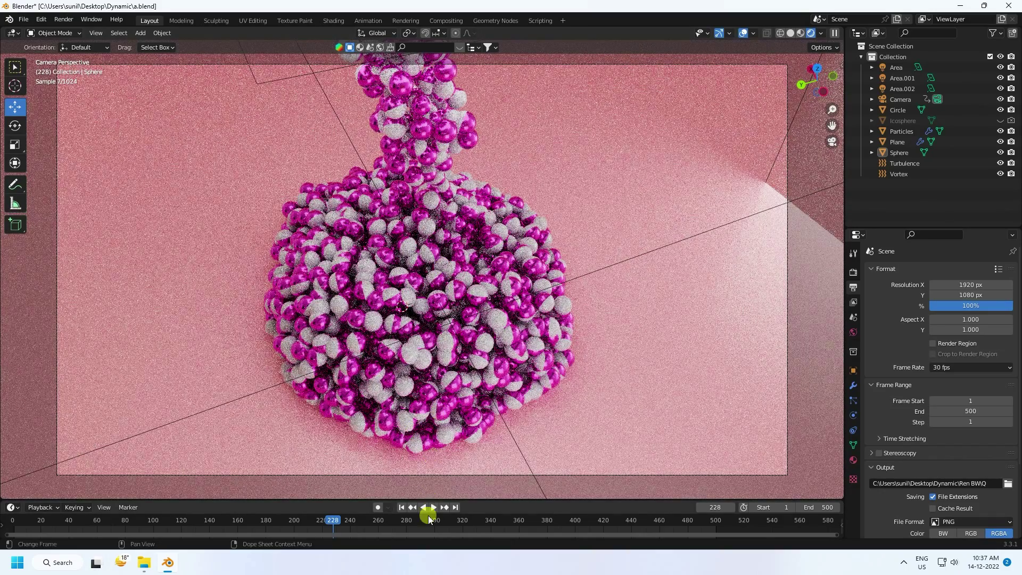
# Return to Solid shading and start a new General file without saving the old one.
pyautogui.click(788, 33)
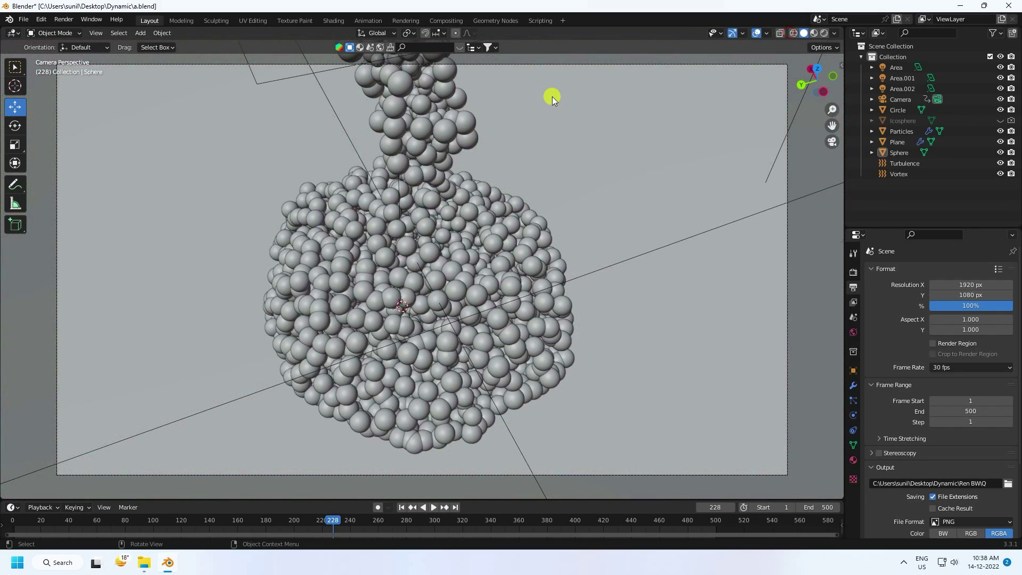
pyautogui.click(31, 24)
pyautogui.moveTo(35, 33)
pyautogui.click(156, 30)
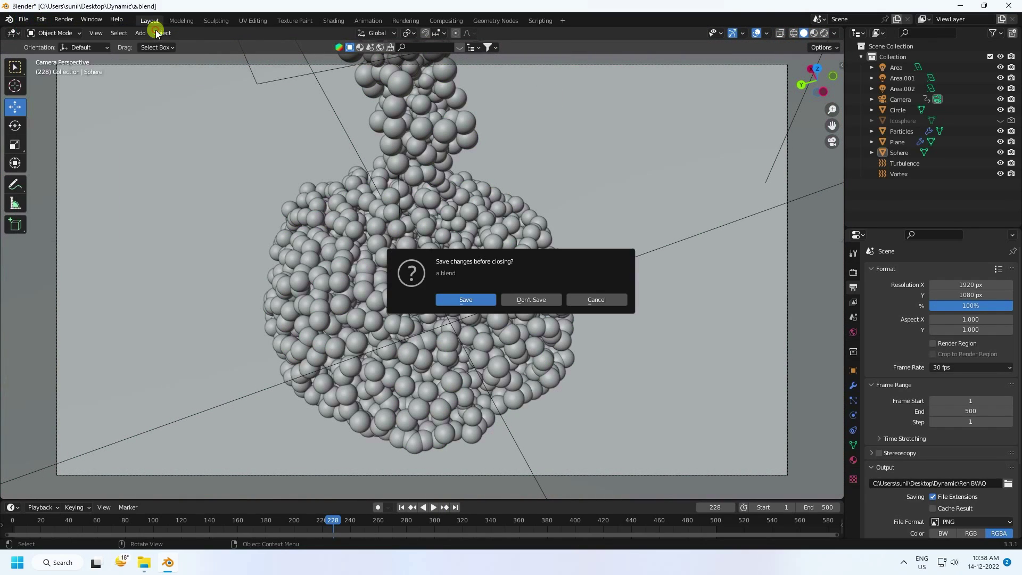
pyautogui.click(525, 298)
# Delete the default camera, cube and light, and add a plane at the origin.
pyautogui.moveTo(140, 144); pyautogui.dragTo(660, 375)
pyautogui.press('Delete')
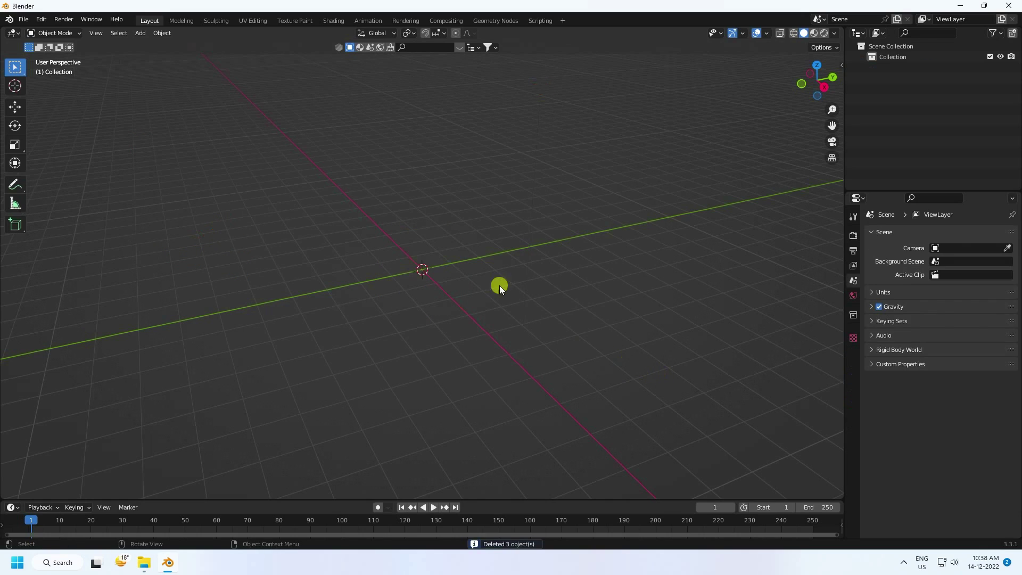
pyautogui.click(146, 40)
pyautogui.moveTo(146, 45)
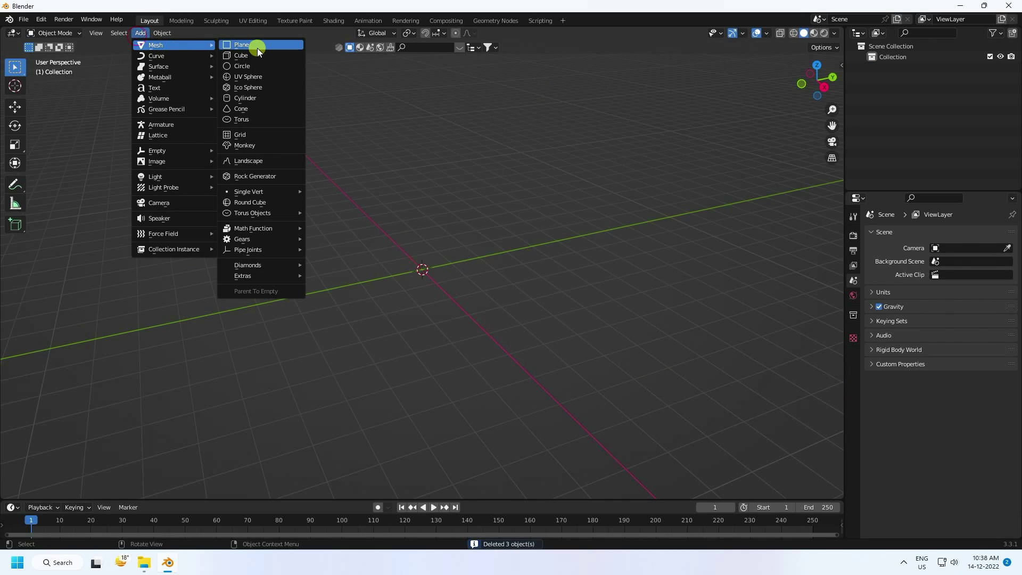
pyautogui.click(257, 48)
# Scale the plane to 20 on X, Y and Z.
pyautogui.click(964, 348)
pyautogui.write('20')
pyautogui.press('Return')
pyautogui.doubleClick(957, 360)
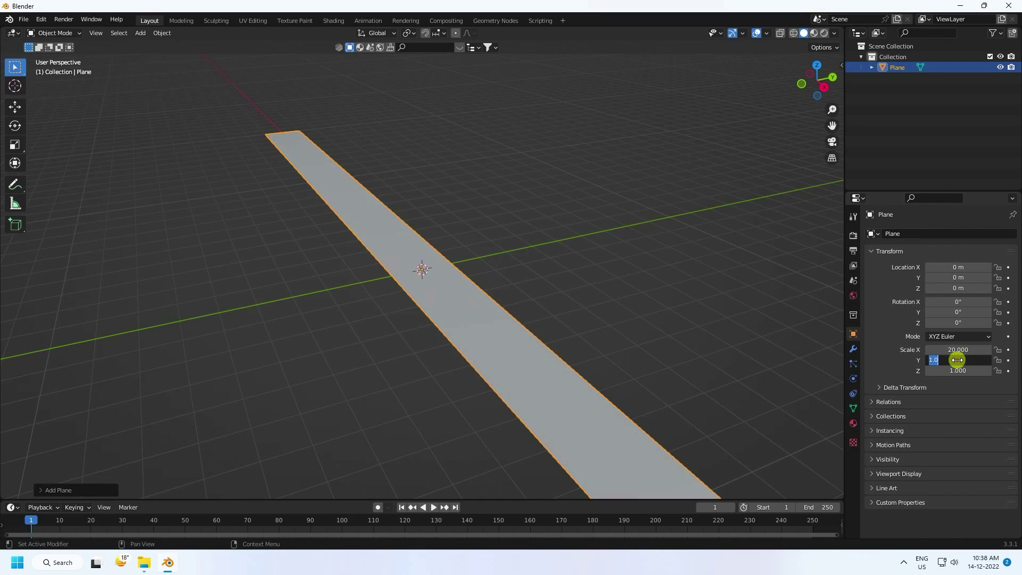
pyautogui.press('Return')
pyautogui.click(957, 369)
pyautogui.write('20')
pyautogui.press('Return')
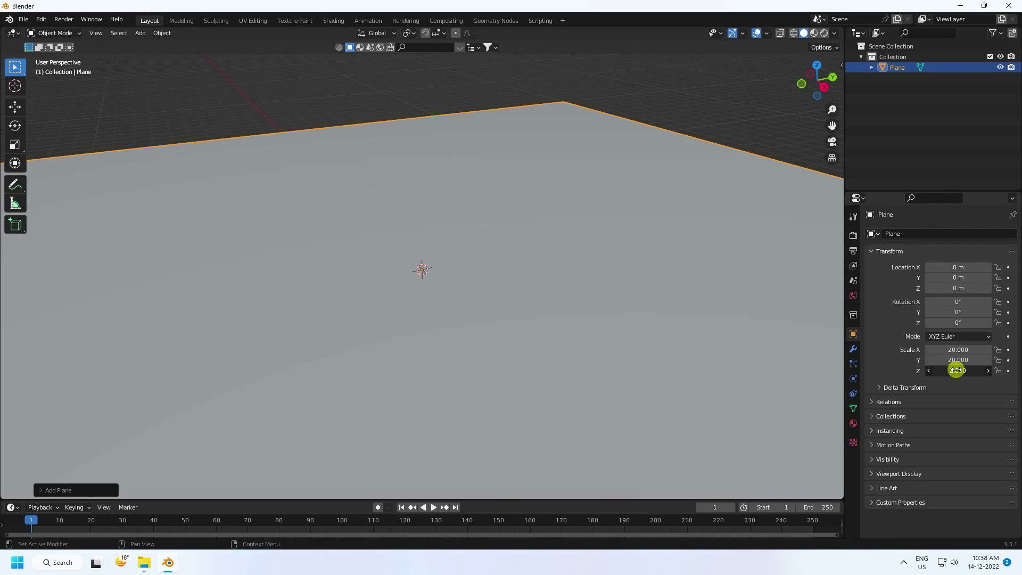
pyautogui.press('Return')
# Add a second plane and scale it to 2 on X, Y and Z.
pyautogui.click(140, 33)
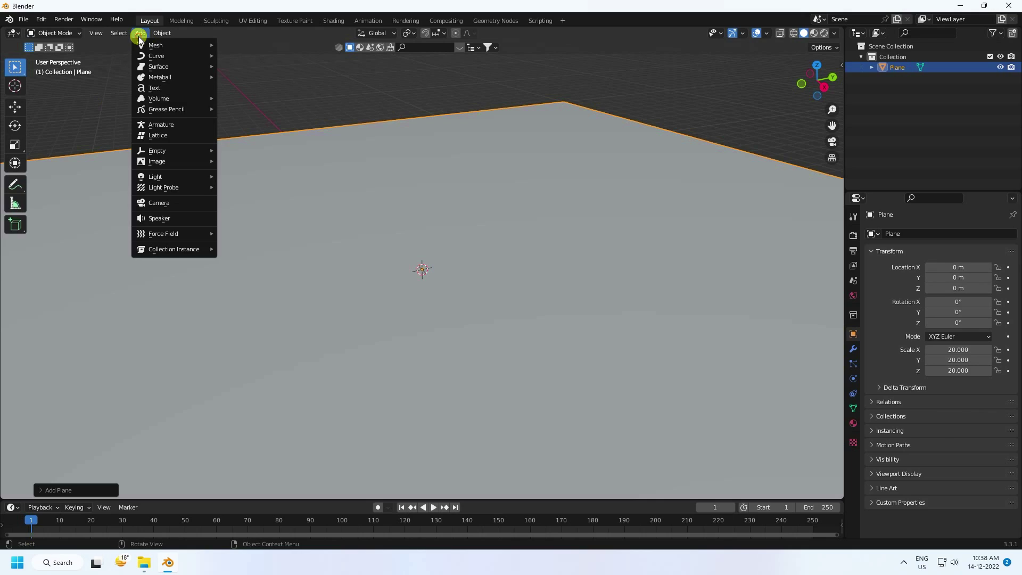
pyautogui.moveTo(155, 45)
pyautogui.click(241, 49)
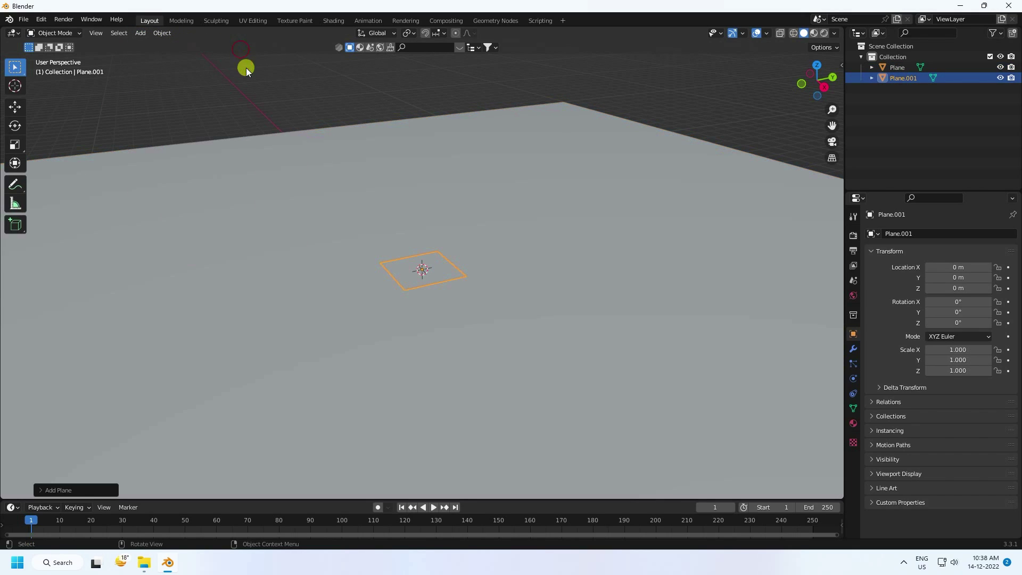
pyautogui.press('Return')
pyautogui.click(964, 362)
pyautogui.write('2')
pyautogui.press('Return')
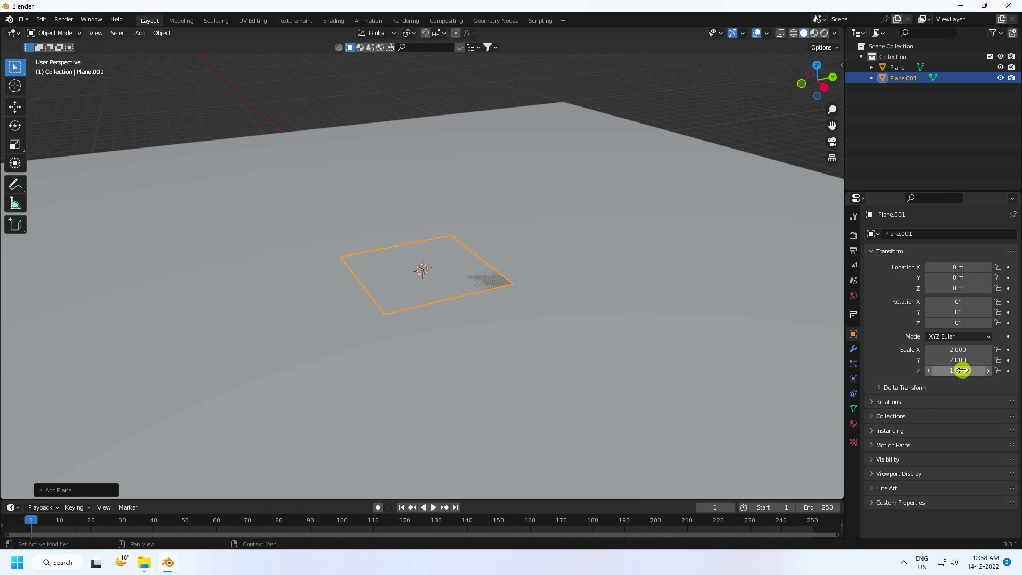
pyautogui.click(962, 370)
pyautogui.write('2')
pyautogui.press('Return')
# Raise the second plane to Z 10 m and start renaming it in the Outliner.
pyautogui.moveTo(954, 288)
pyautogui.mouseDown()
pyautogui.moveTo(1009, 287)
pyautogui.moveTo(203, 297)
pyautogui.moveTo(943, 296)
pyautogui.mouseUp()
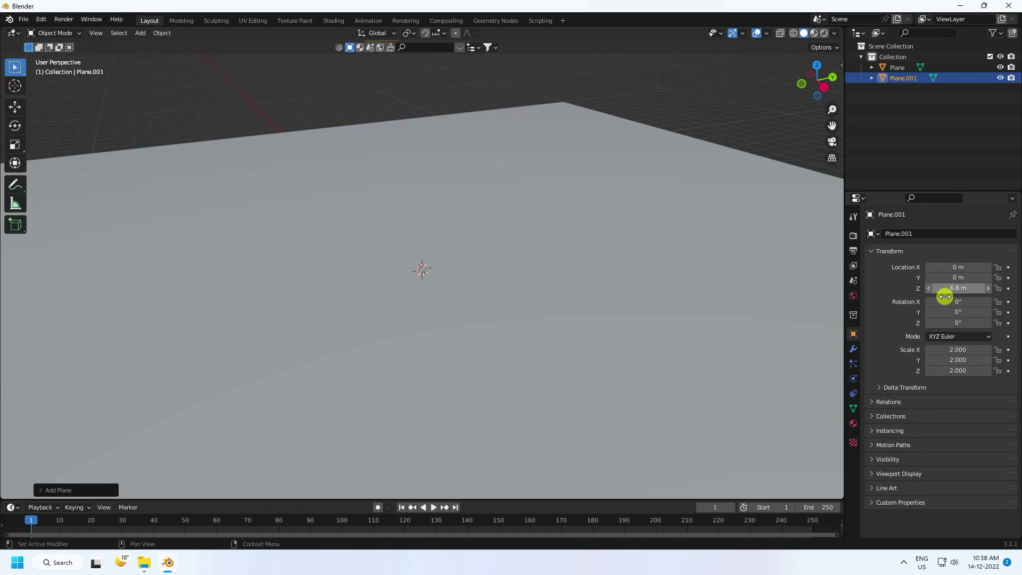
pyautogui.click(952, 288)
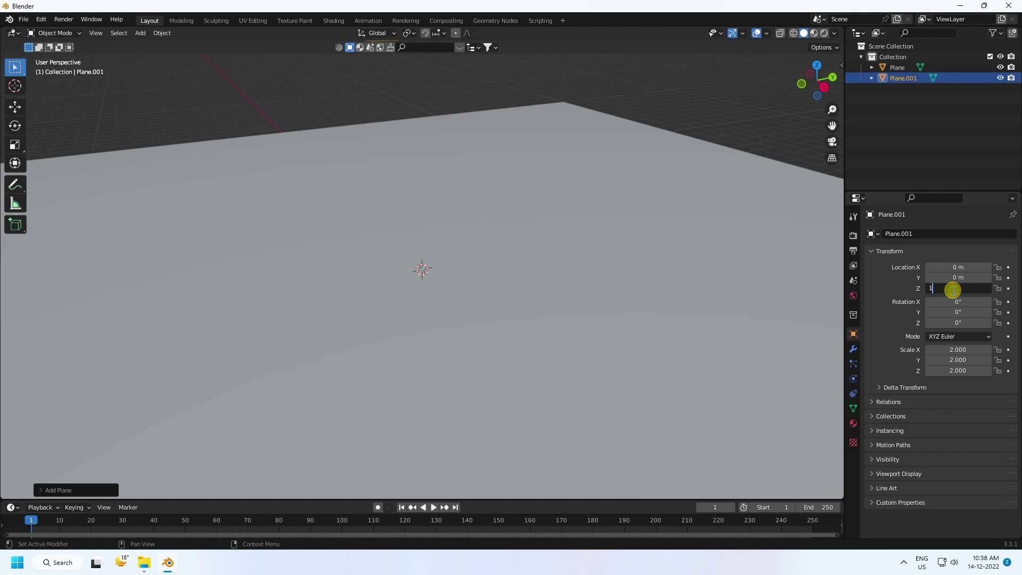
pyautogui.write('10')
pyautogui.press('Return')
pyautogui.moveTo(439, 181); pyautogui.dragTo(397, 163, button='middle')
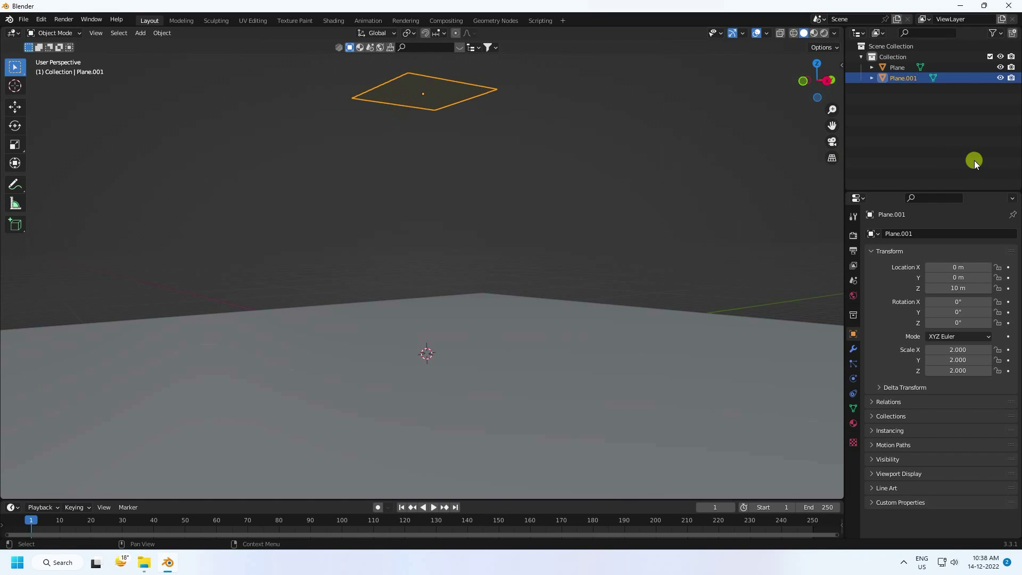
pyautogui.doubleClick(908, 78)
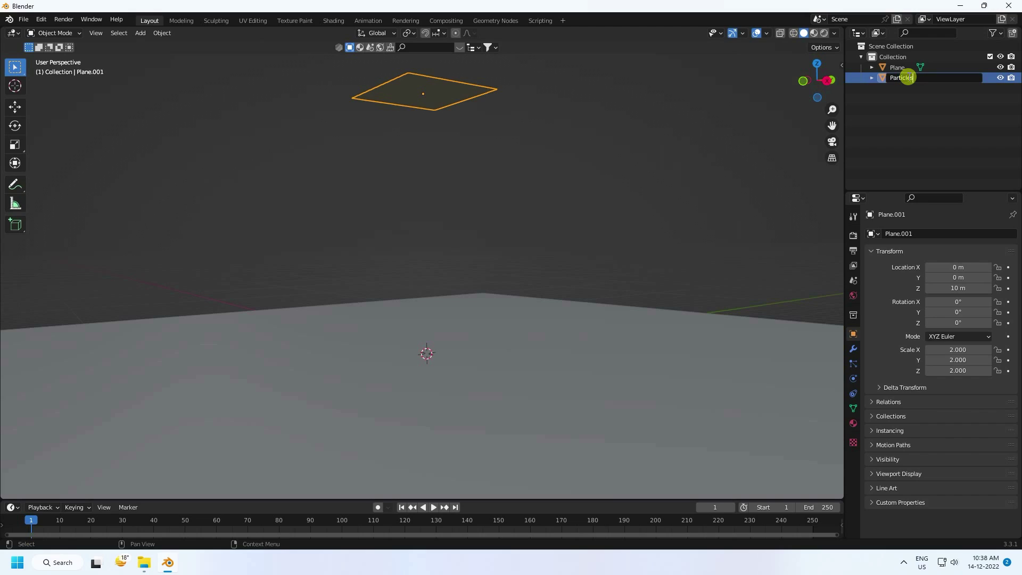
# Name the raised plane 'Particles' and keep it selected.
pyautogui.write('Particles')
pyautogui.press('Return')
pyautogui.click(905, 78)
pyautogui.click(901, 68)
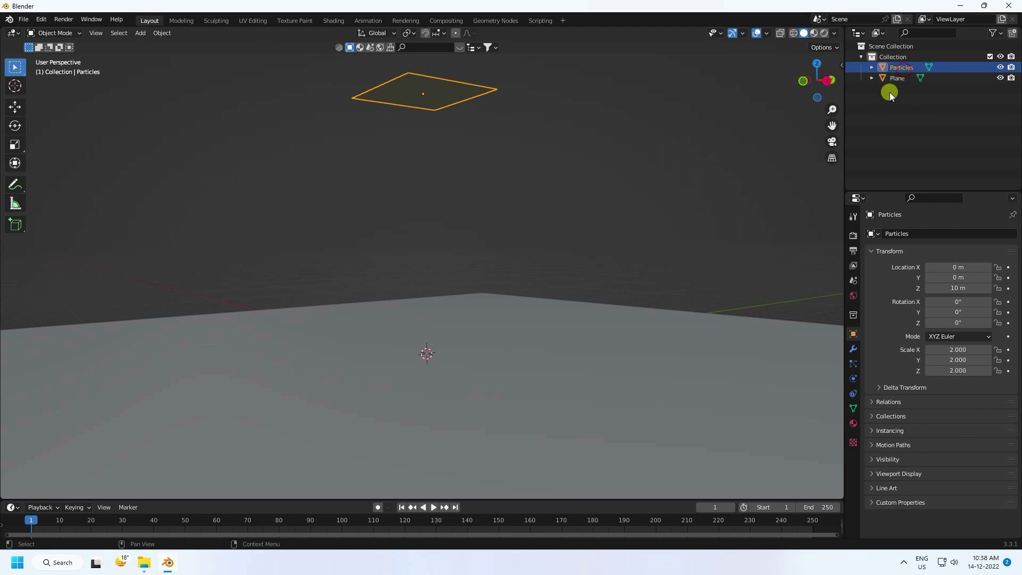
# Add a particle system to Particles and play the timeline to watch it emit.
pyautogui.click(854, 364)
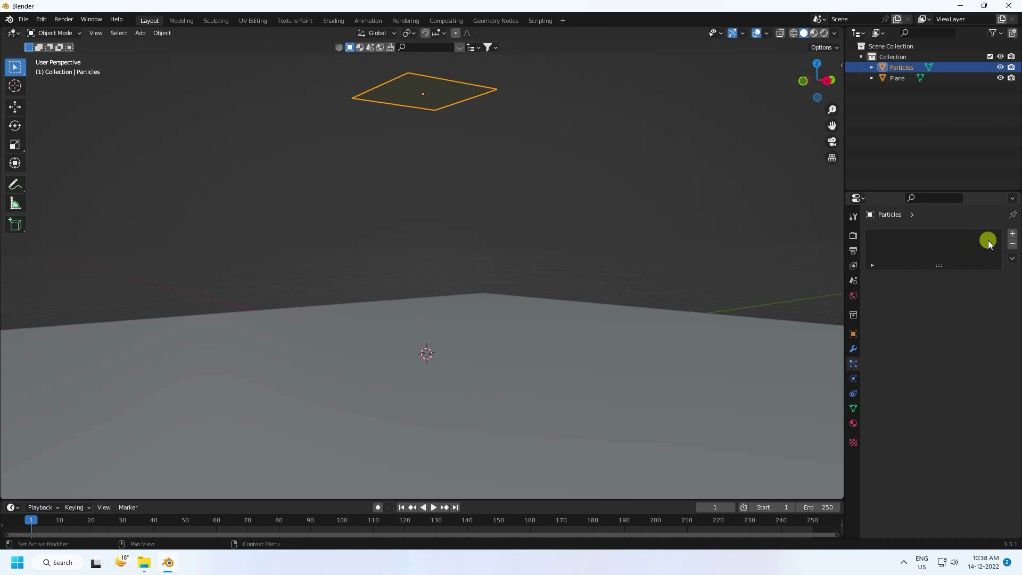
pyautogui.click(1011, 234)
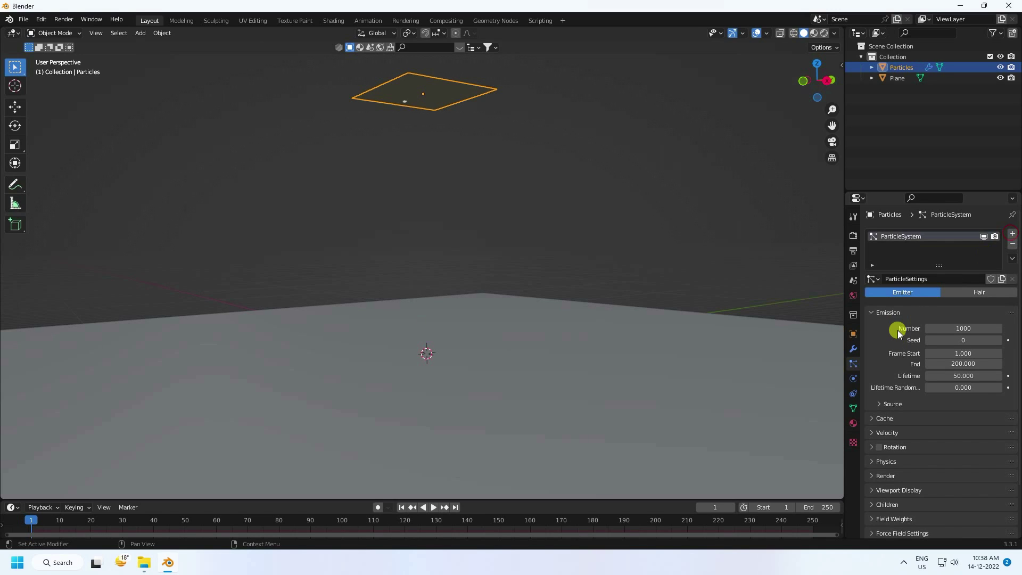
pyautogui.click(431, 507)
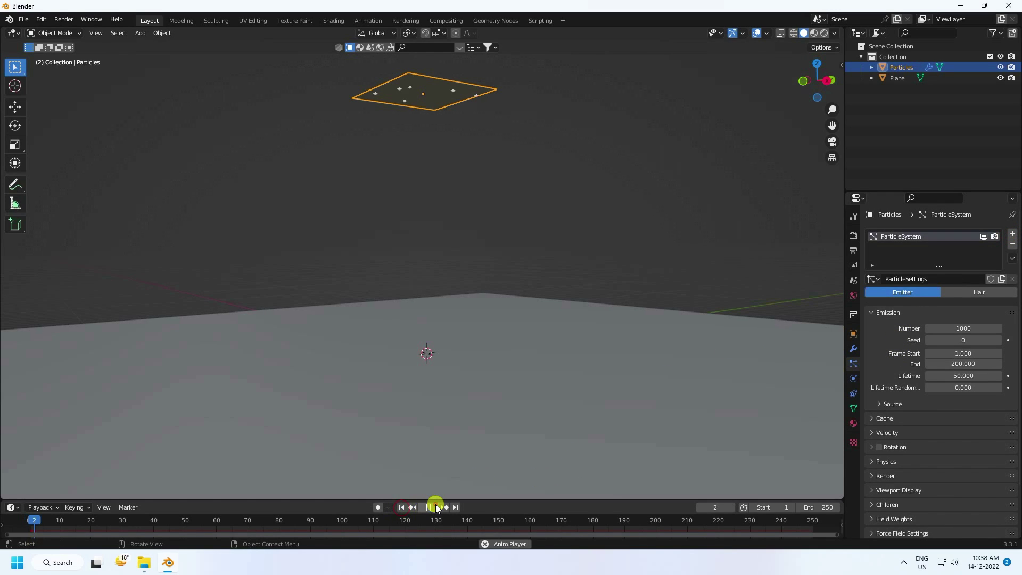
pyautogui.scroll(2, 461, 368)
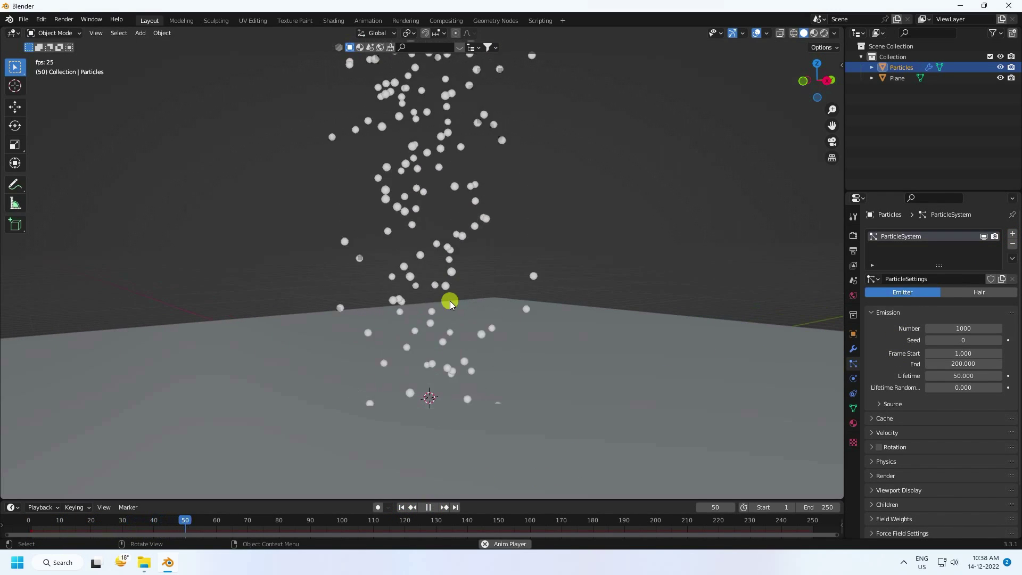
pyautogui.moveTo(413, 328); pyautogui.dragTo(433, 319, button='middle')
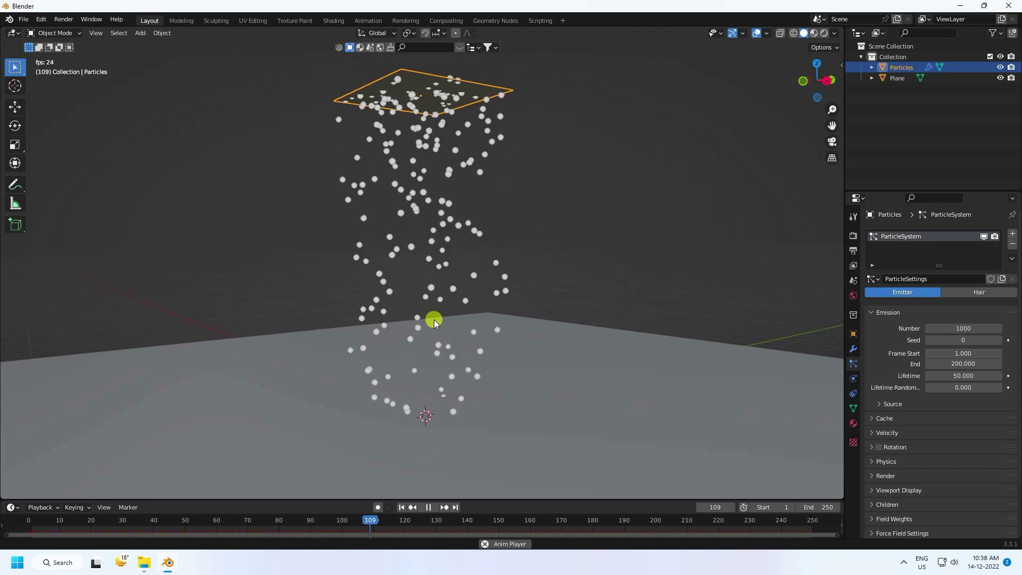
pyautogui.click(429, 508)
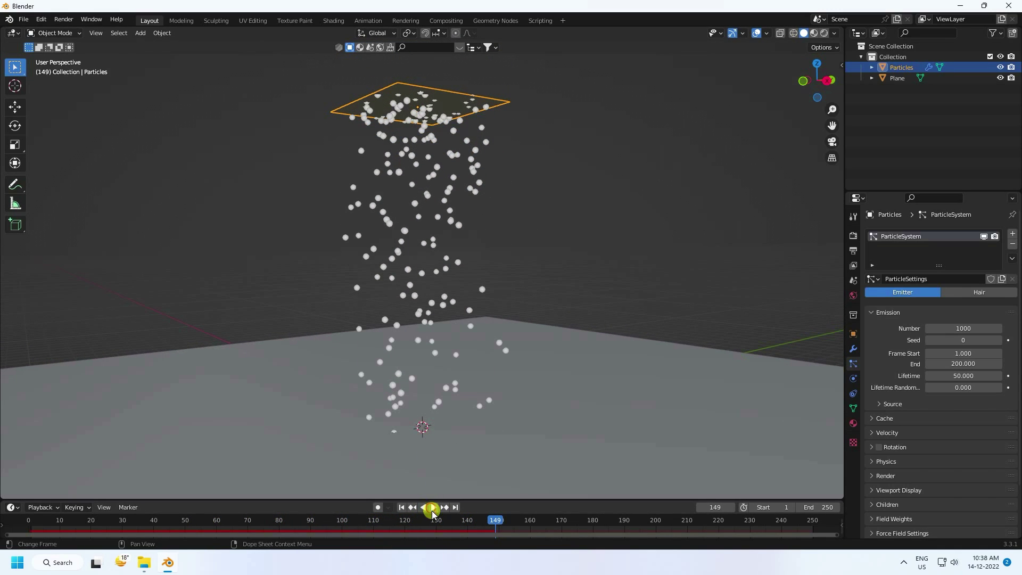
# Set the emitter to 5000 particles, emission end frame 500 and lifetime 1000.
pyautogui.click(958, 327)
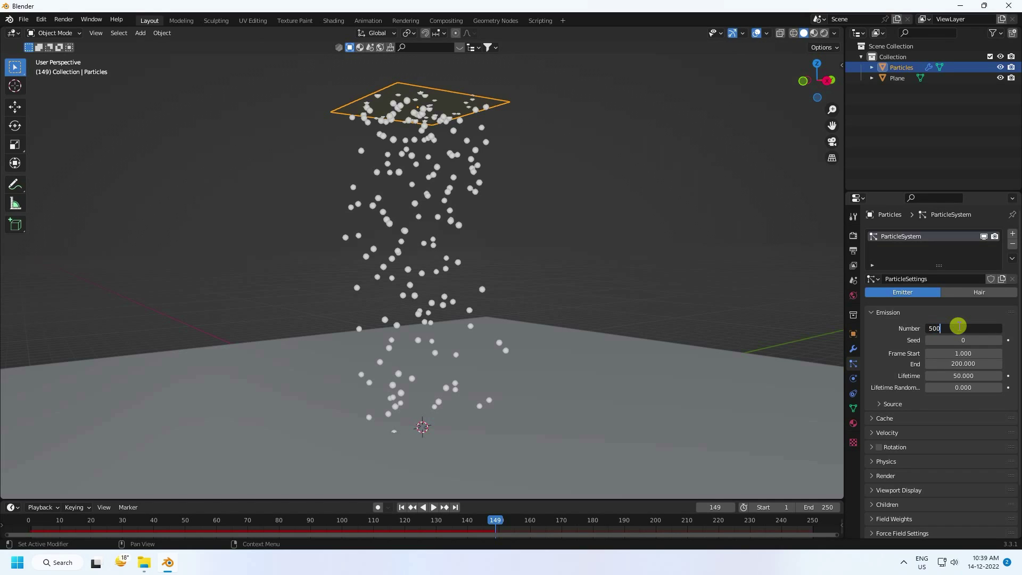
pyautogui.write('5000')
pyautogui.press('Return')
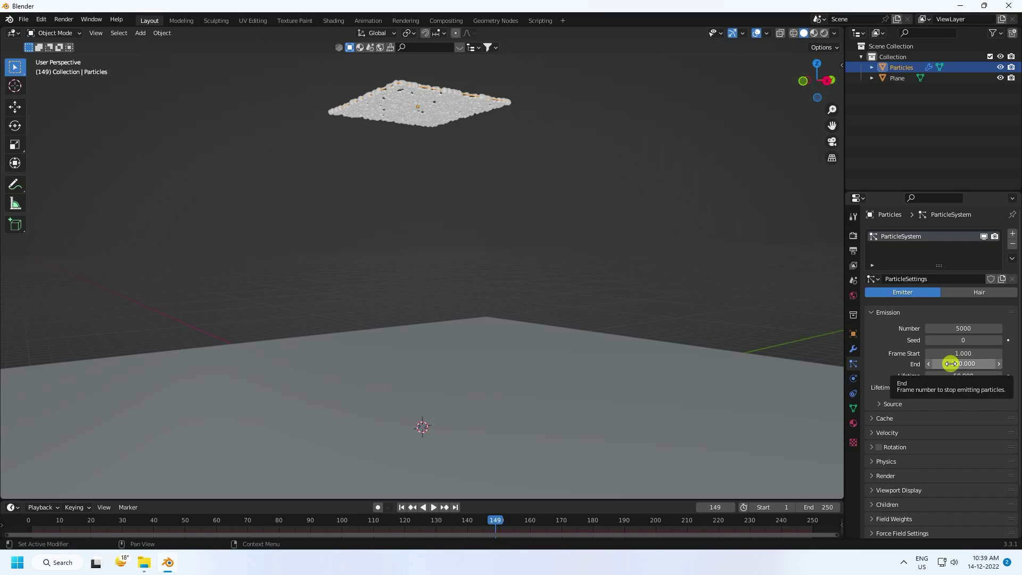
pyautogui.click(950, 364)
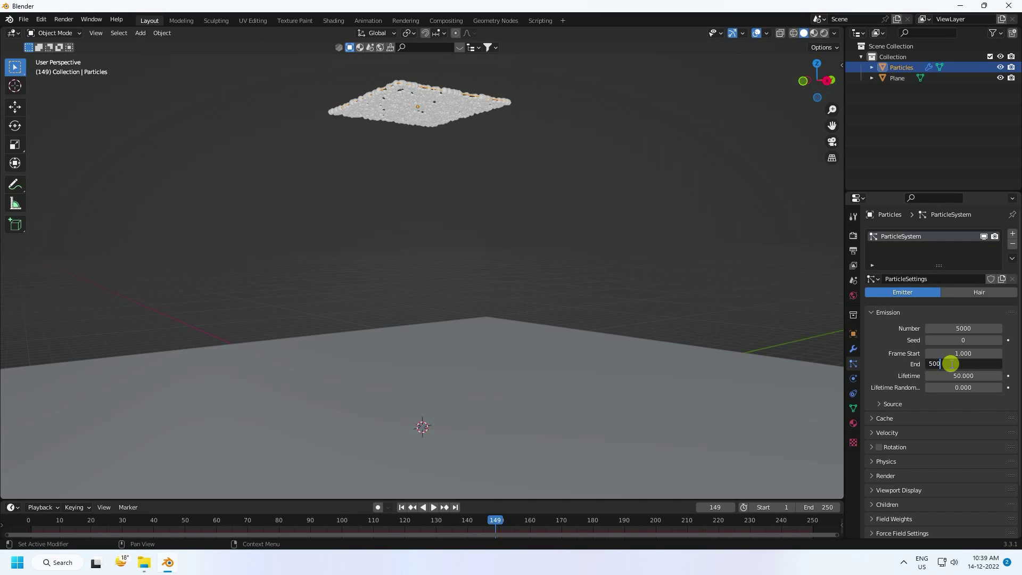
pyautogui.write('500')
pyautogui.press('Tab')
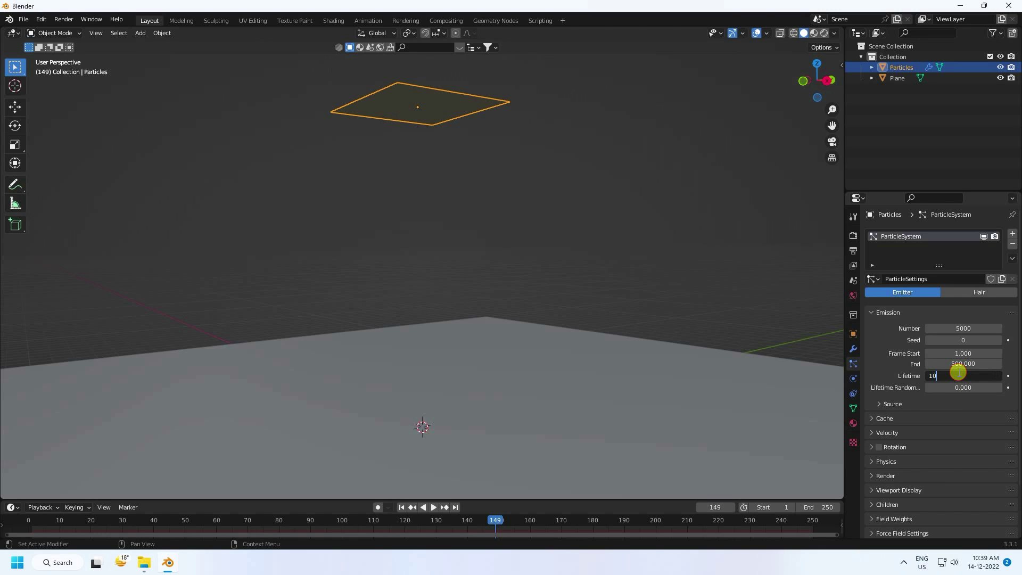
pyautogui.press('Return')
# Replay the particles falling from the start, then stop and rewind to frame 1.
pyautogui.click(400, 510)
pyautogui.click(434, 507)
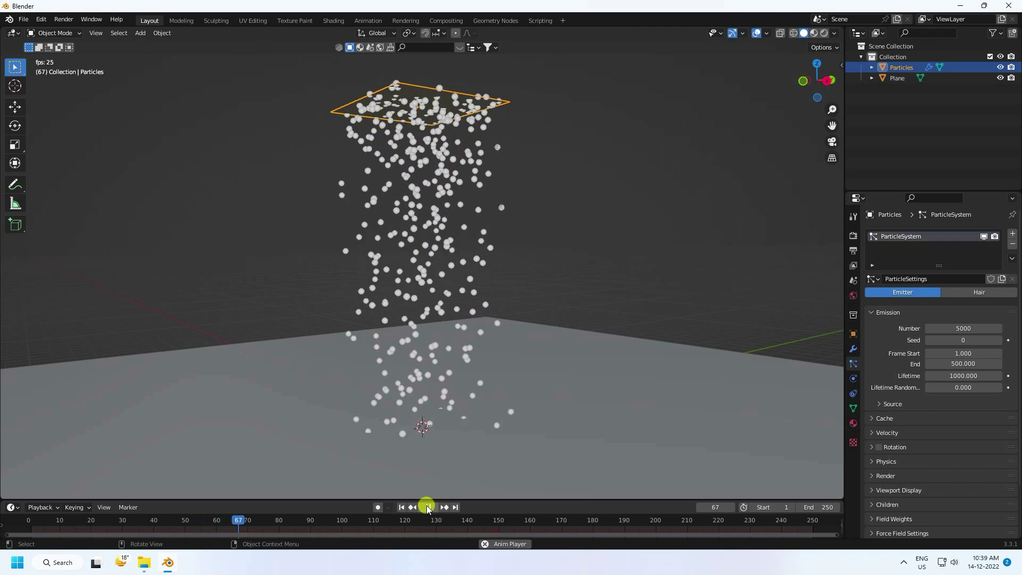
pyautogui.scroll(1, 413, 141)
pyautogui.scroll(1, 416, 176)
pyautogui.scroll(-2, 417, 224)
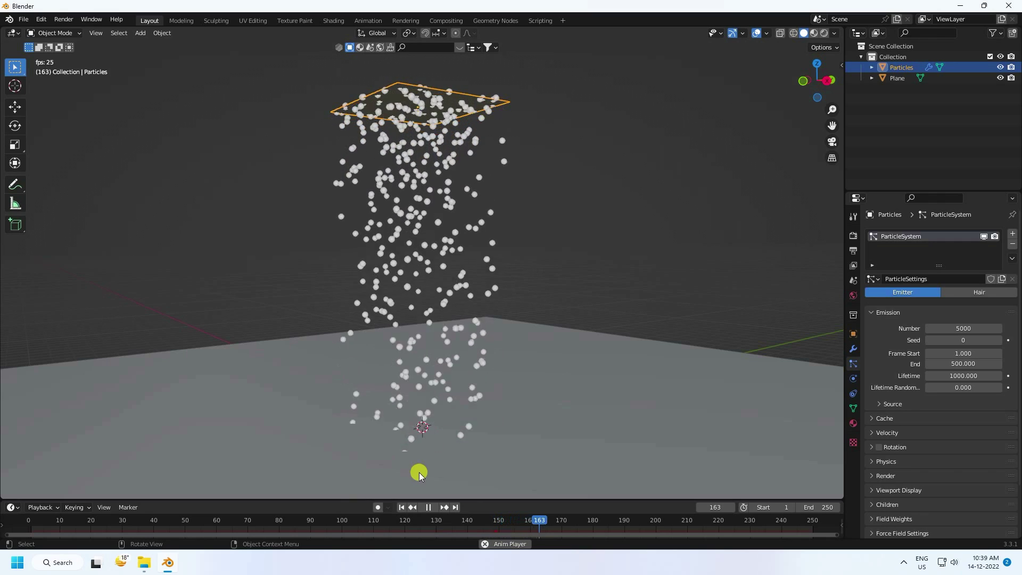
pyautogui.click(428, 507)
pyautogui.click(401, 507)
# Add a UV sphere to the scene and centre it in view.
pyautogui.scroll(-4, 425, 334)
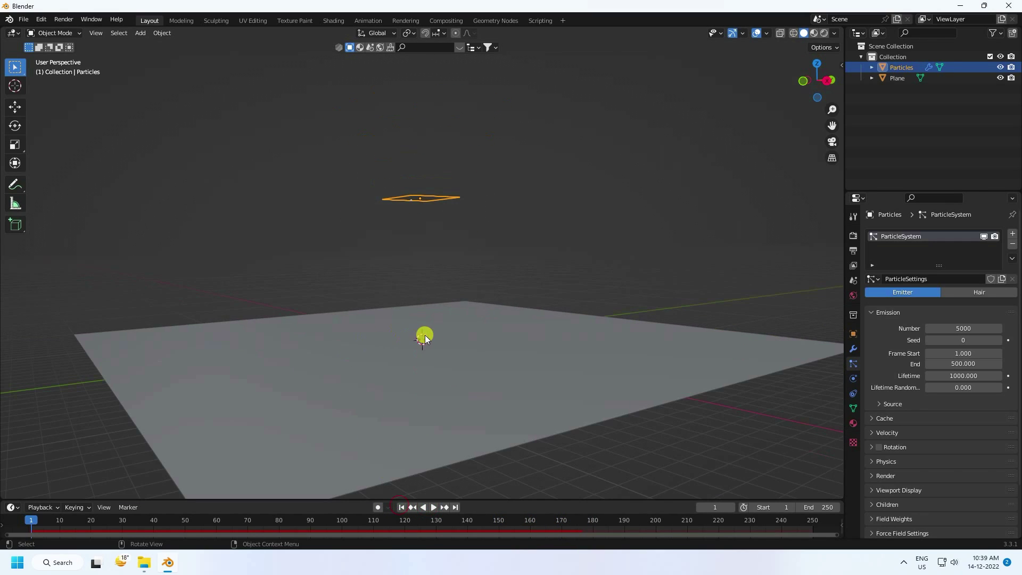
pyautogui.moveTo(425, 334); pyautogui.dragTo(392, 347, button='middle')
pyautogui.click(143, 34)
pyautogui.moveTo(200, 45)
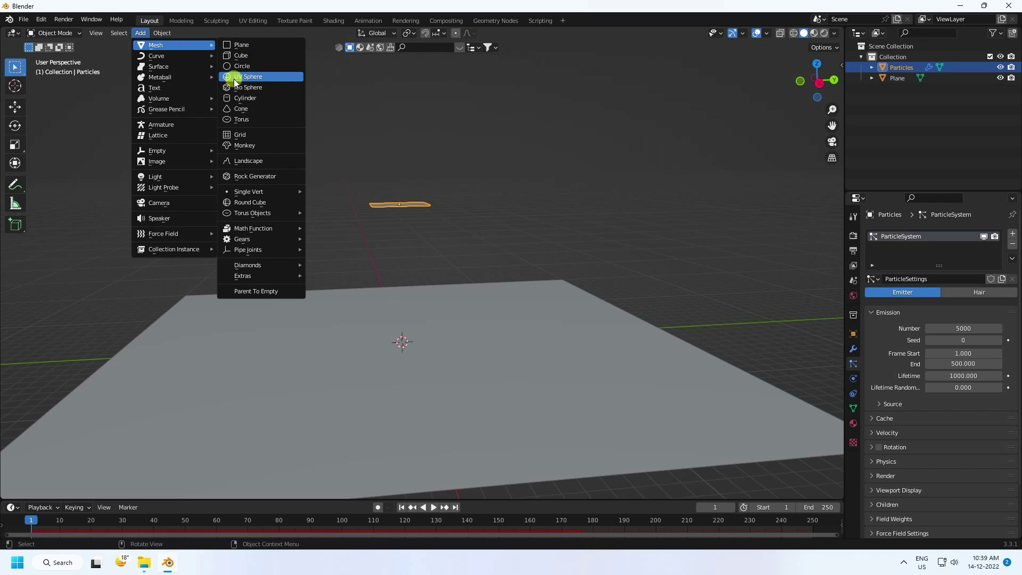
pyautogui.click(249, 77)
pyautogui.scroll(-2, 404, 310)
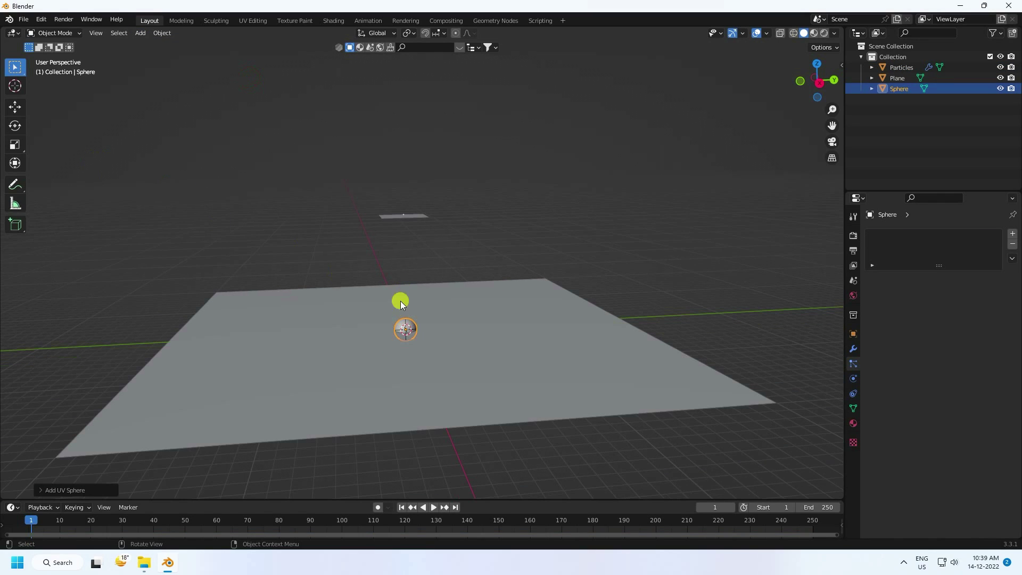
pyautogui.scroll(4, 405, 340)
pyautogui.scroll(3, 404, 394)
pyautogui.moveTo(395, 398); pyautogui.dragTo(429, 205, button='middle')
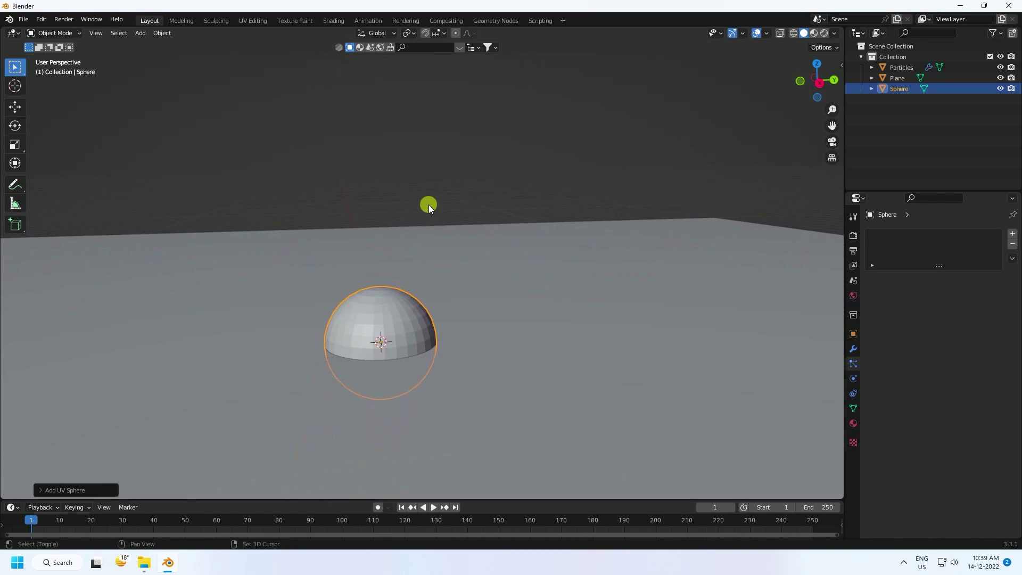
# Give the UV sphere 64 segments and 32 rings.
pyautogui.click(71, 490)
pyautogui.click(132, 377)
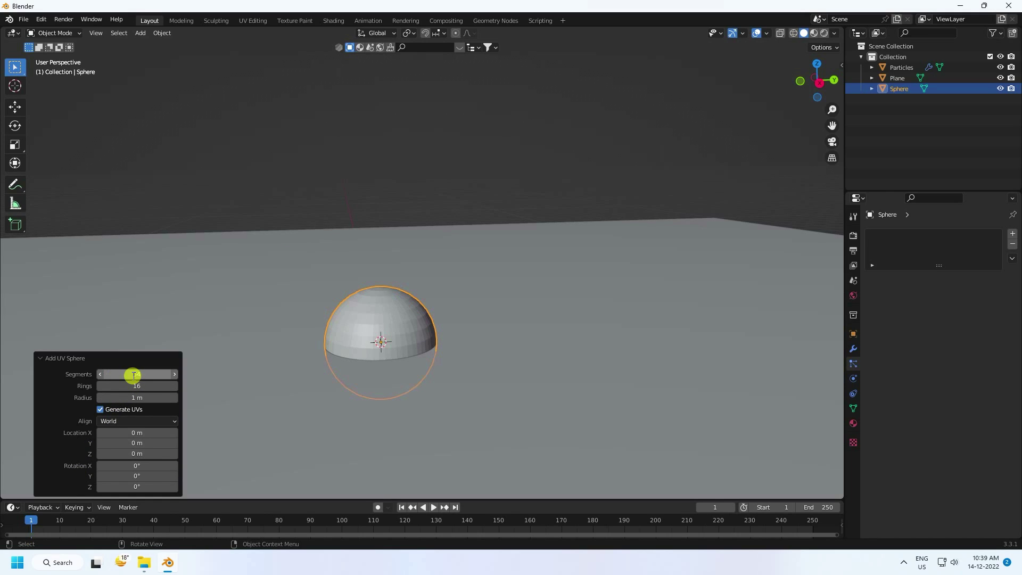
pyautogui.click(134, 383)
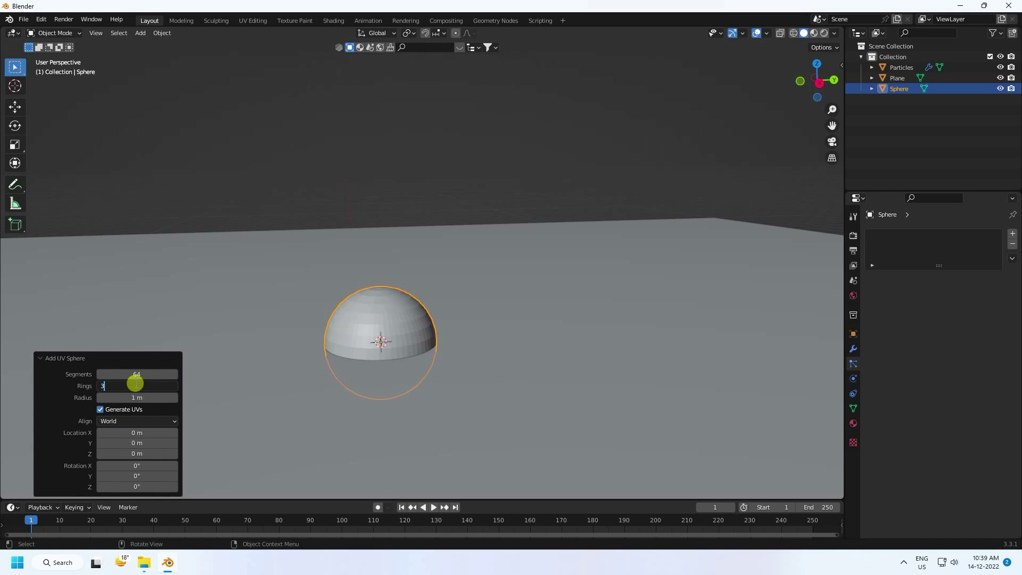
pyautogui.press('Return')
pyautogui.click(396, 318)
# Move the sphere about 22 m along the Y axis.
pyautogui.scroll(-3, 396, 318)
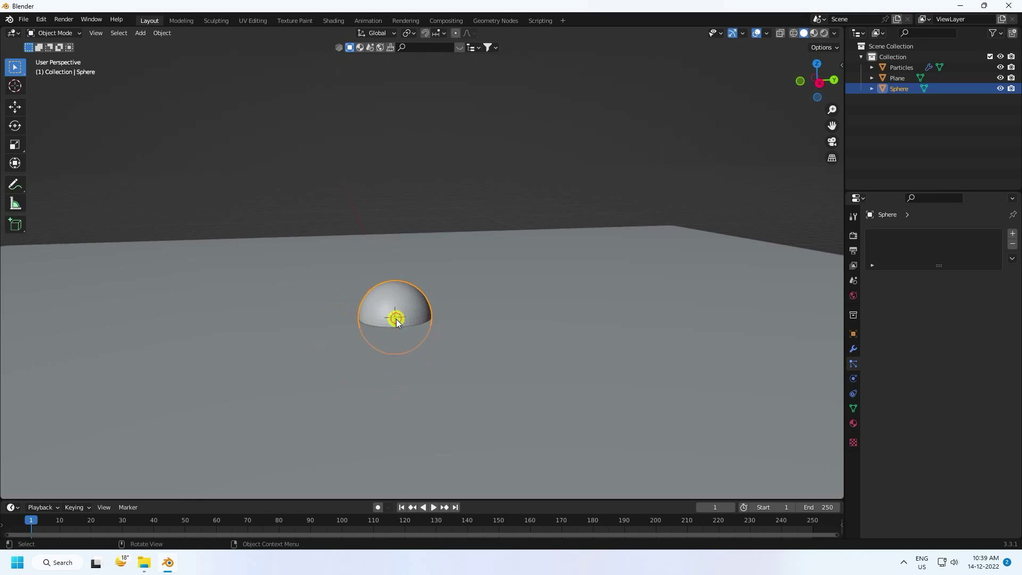
pyautogui.click(15, 107)
pyautogui.scroll(-4, 497, 308)
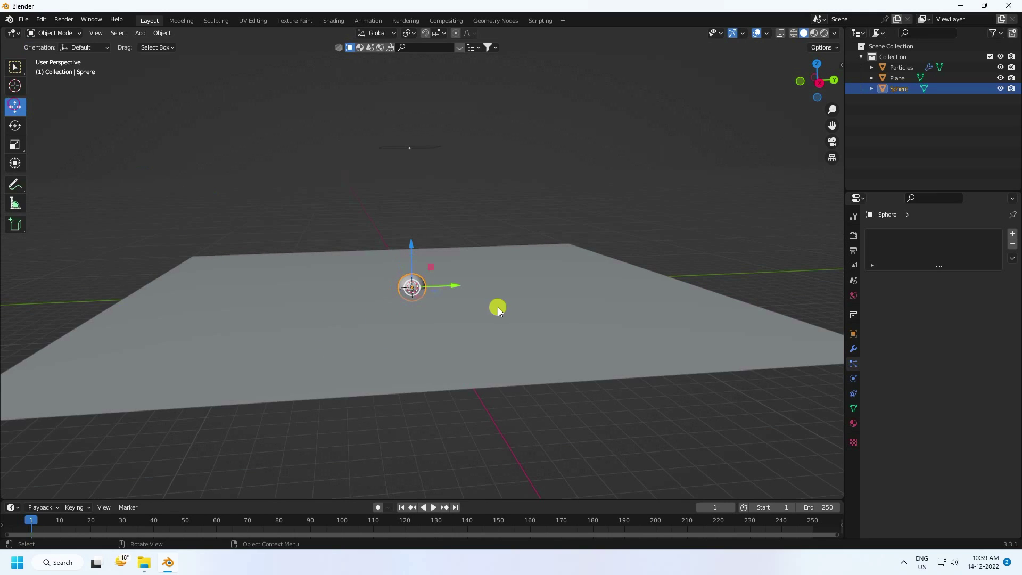
pyautogui.moveTo(455, 283); pyautogui.dragTo(128, 266)
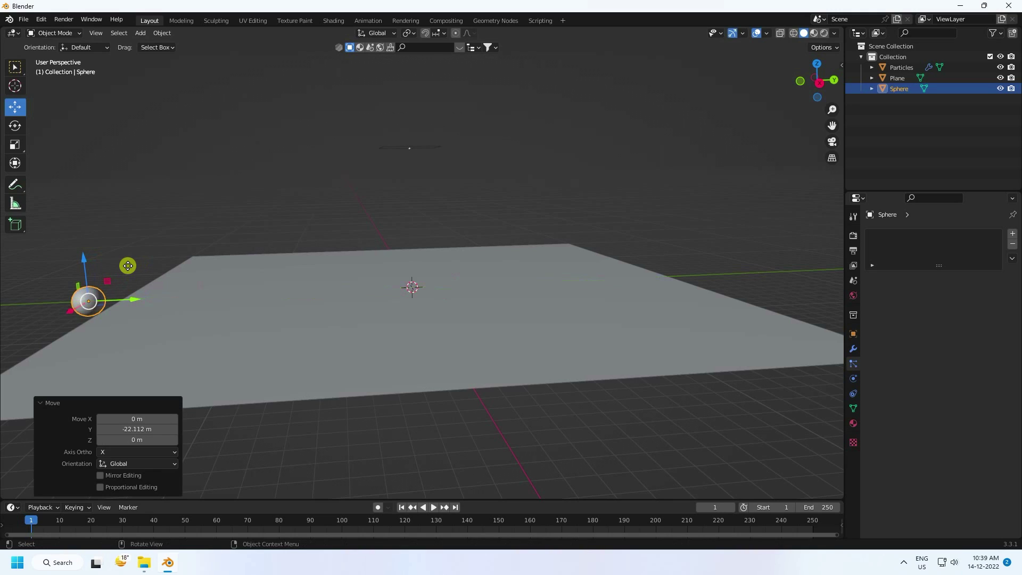
# In front orthographic view, apply Shade Smooth to the sphere.
pyautogui.press('KP_1')
pyautogui.scroll(12, 497, 263)
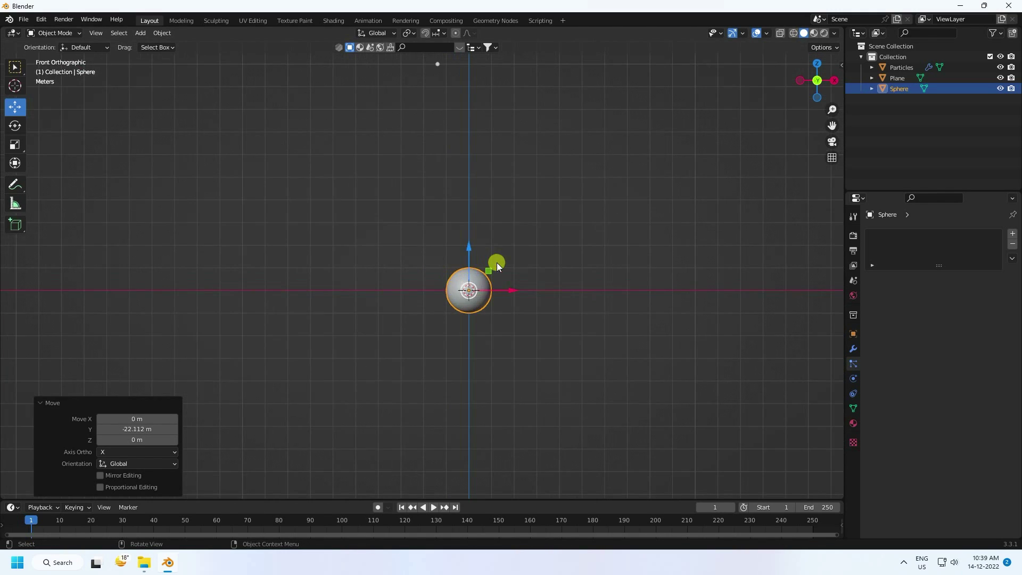
pyautogui.keyDown('shift'); pyautogui.moveTo(561, 340); pyautogui.dragTo(304, 226, button='middle'); pyautogui.keyUp('shift')
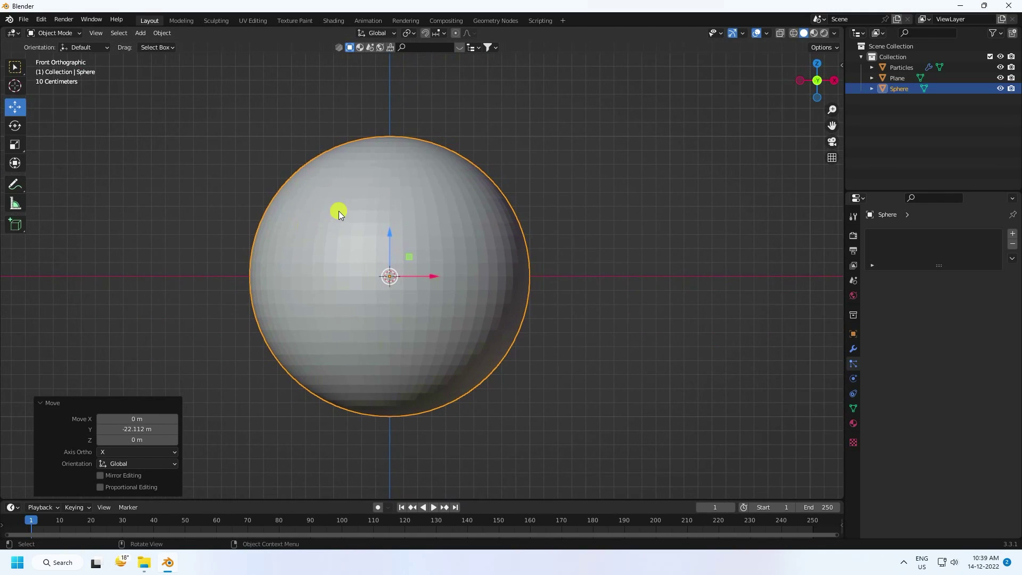
pyautogui.rightClick(337, 210)
pyautogui.click(308, 210)
pyautogui.click(331, 219)
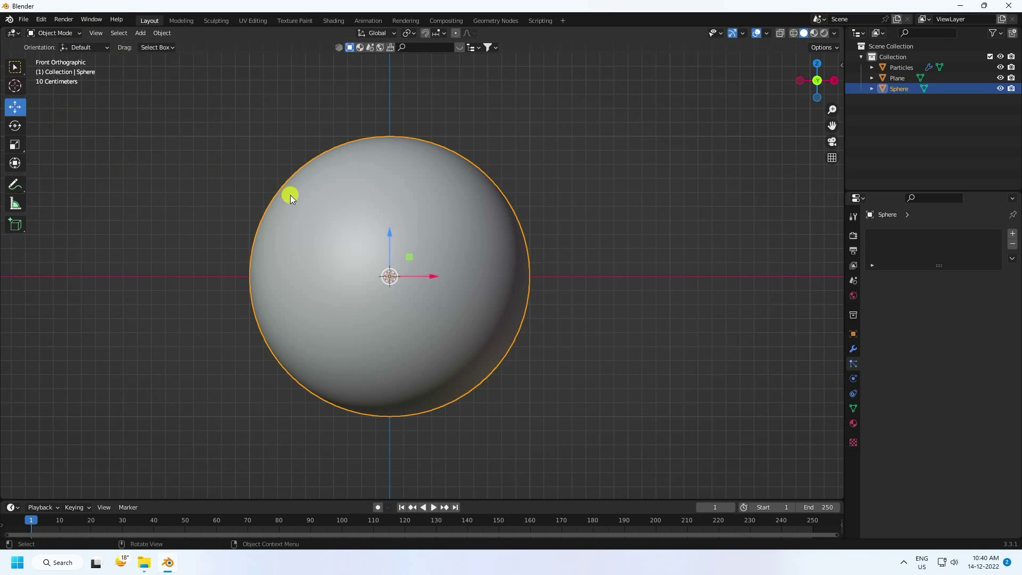
# Append the Marbel material from Blender Material - Copy.blend.
pyautogui.click(24, 20)
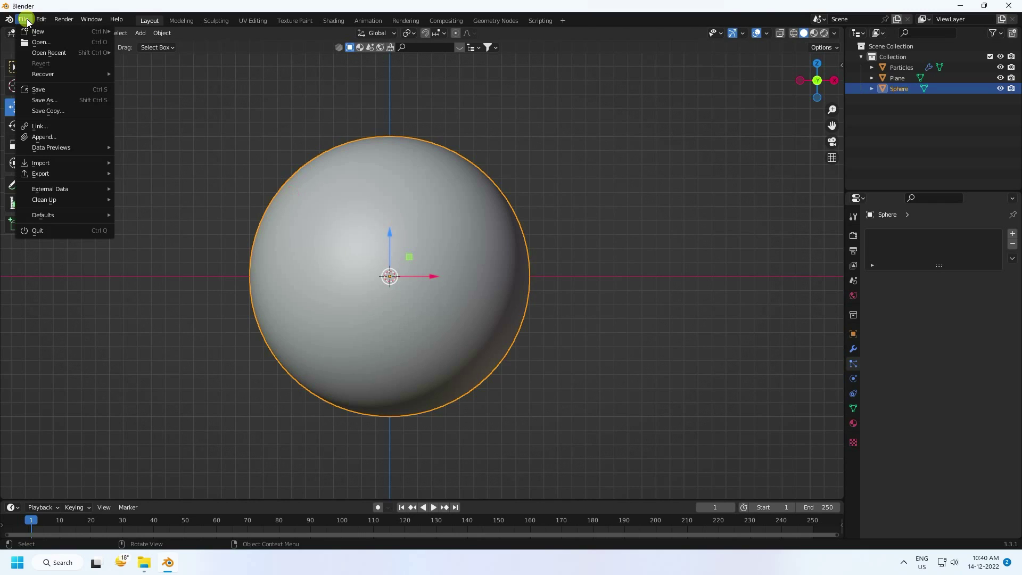
pyautogui.click(42, 137)
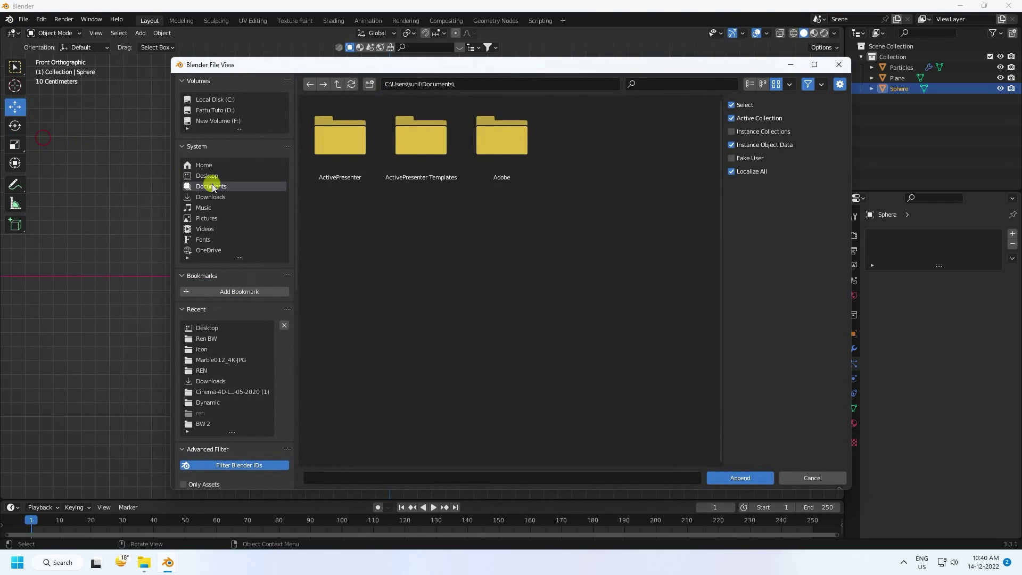
pyautogui.click(499, 176)
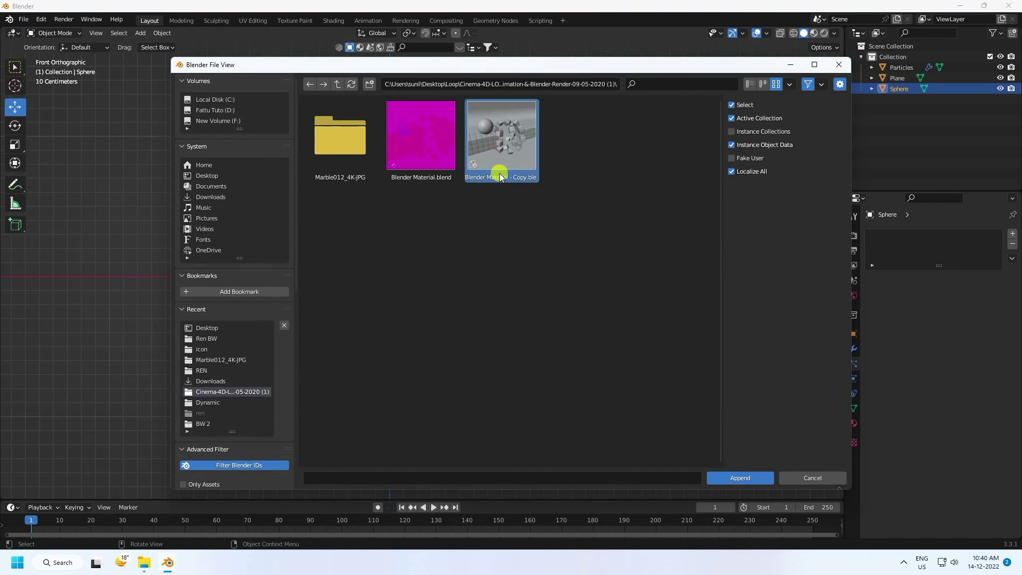
pyautogui.click(738, 486)
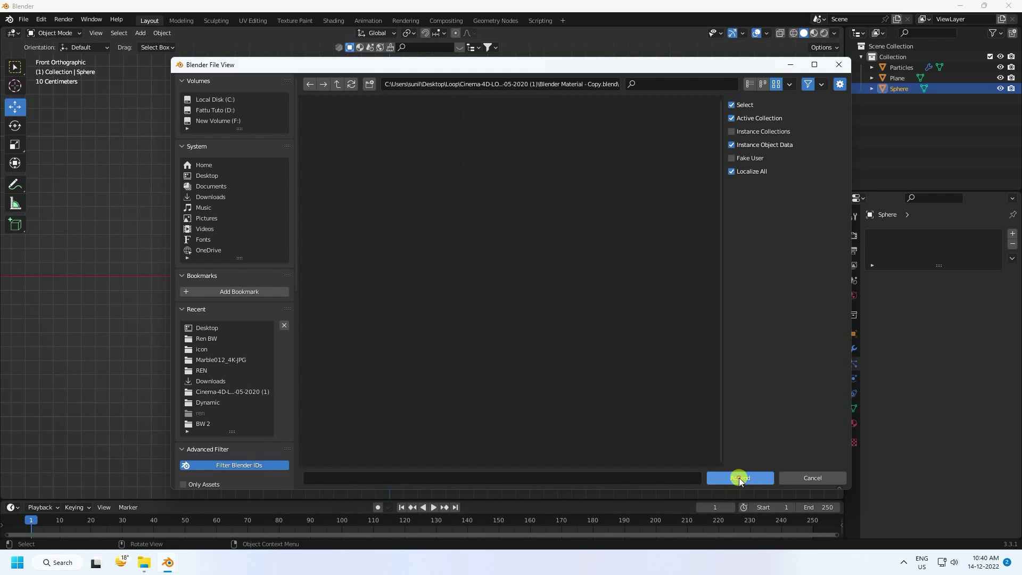
pyautogui.doubleClick(420, 229)
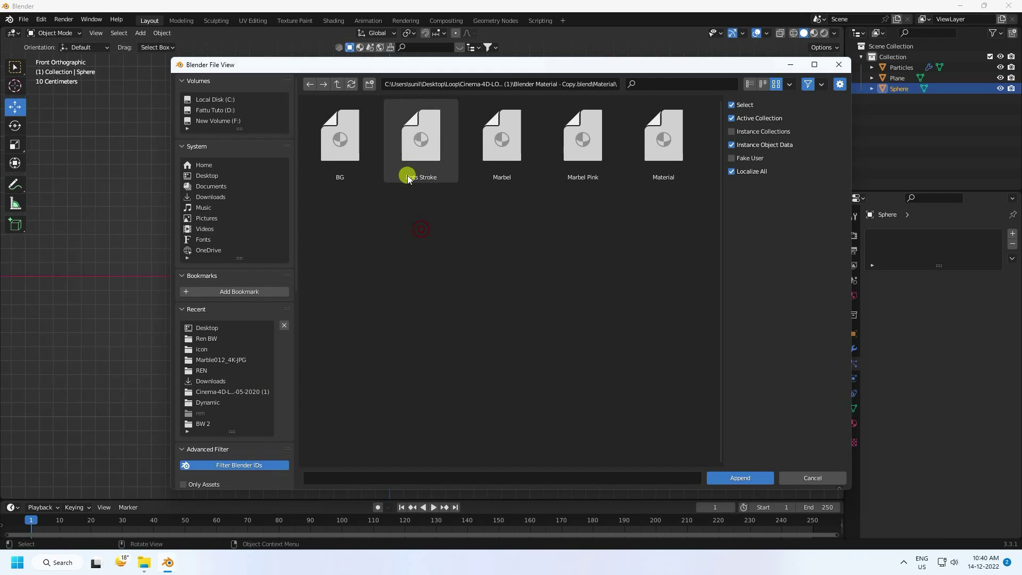
pyautogui.doubleClick(500, 152)
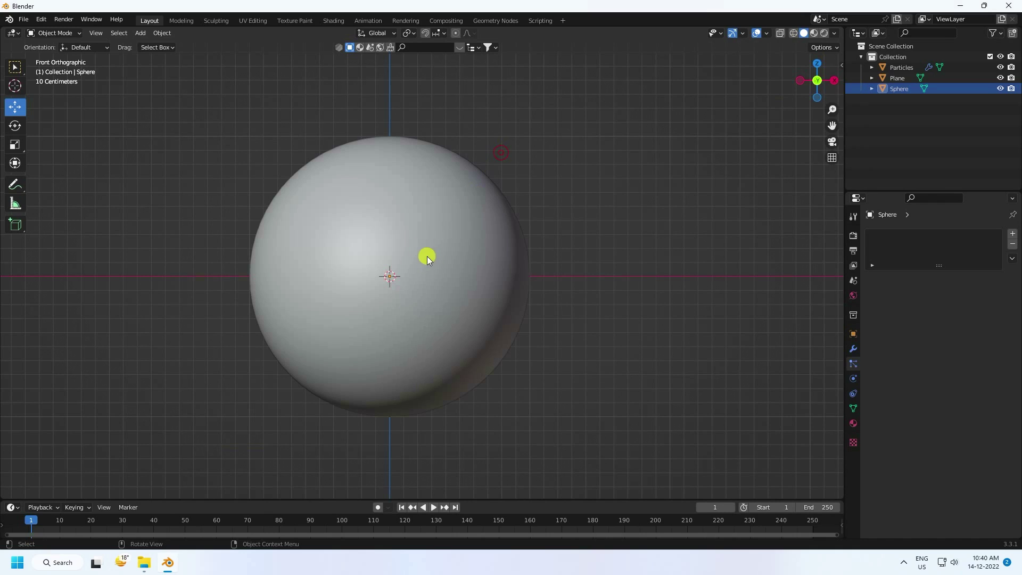
# Assign the Marbel material to the sphere in Material Preview.
pyautogui.click(814, 33)
pyautogui.click(854, 428)
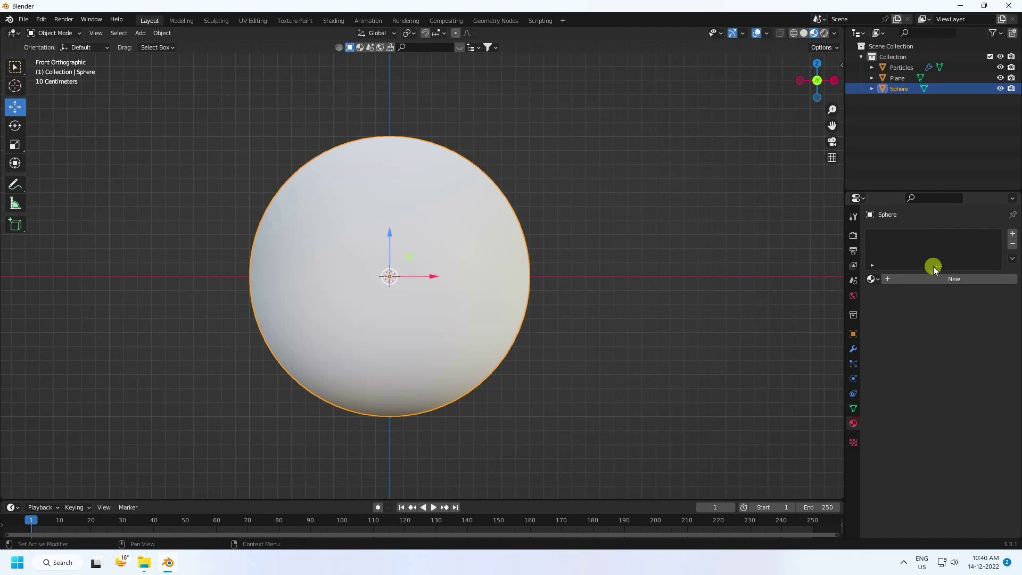
pyautogui.click(877, 279)
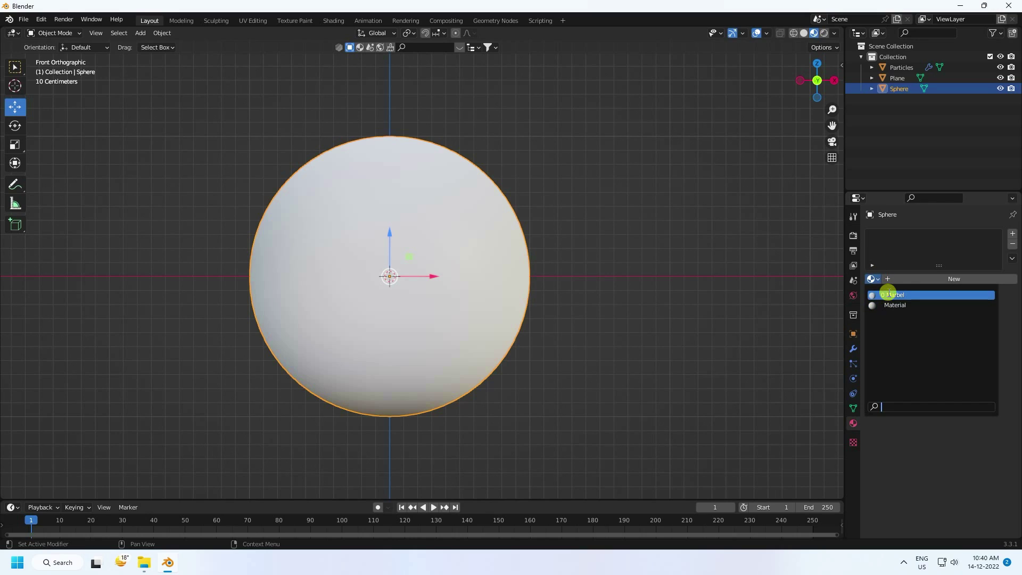
pyautogui.click(887, 293)
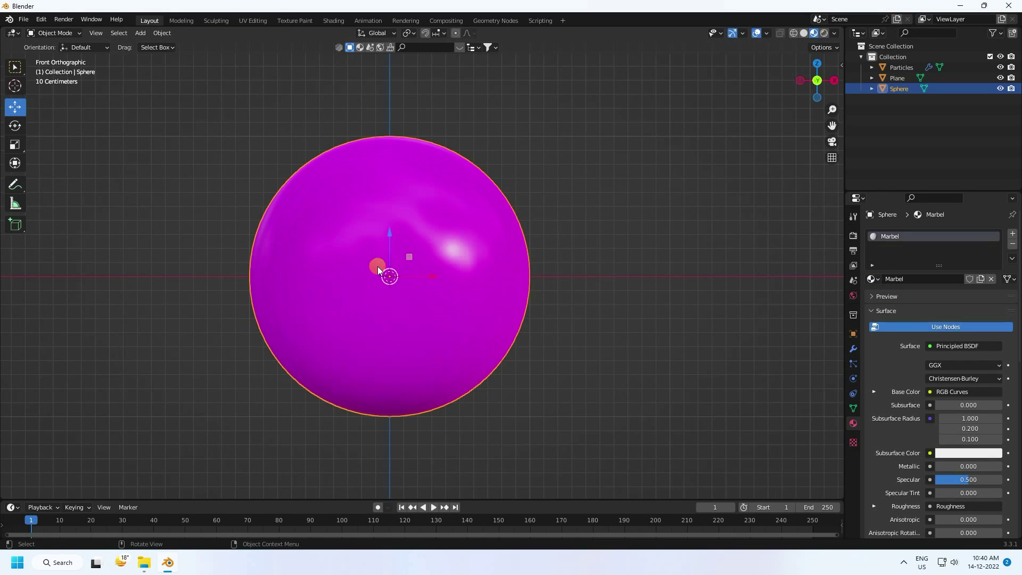
# In the Shading workspace, load Marble012_4K_Color.jpg as the Base Color texture.
pyautogui.click(327, 21)
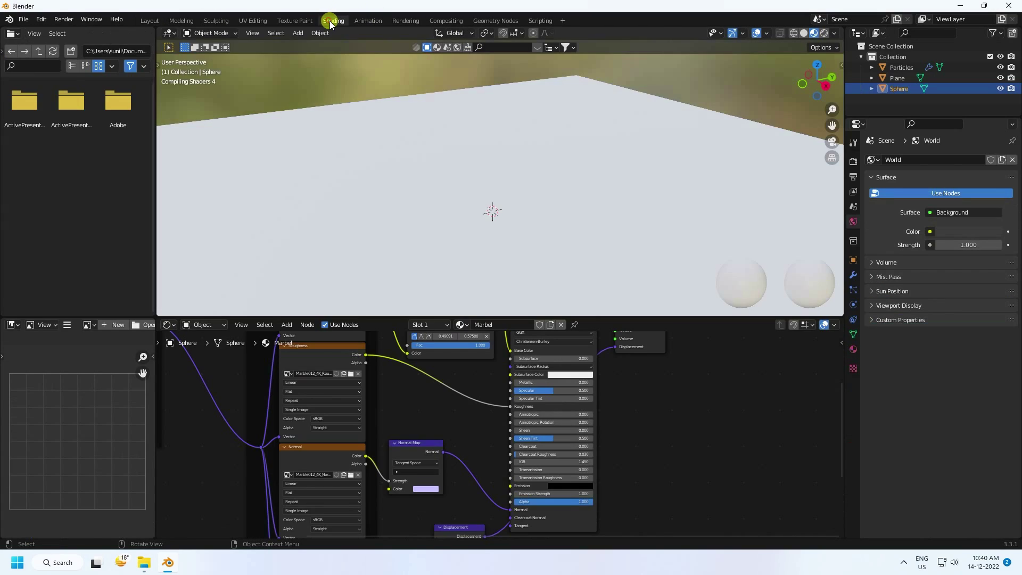
pyautogui.moveTo(399, 342)
pyautogui.mouseDown(button='middle')
pyautogui.moveTo(433, 468)
pyautogui.moveTo(526, 366)
pyautogui.mouseUp(button='middle')
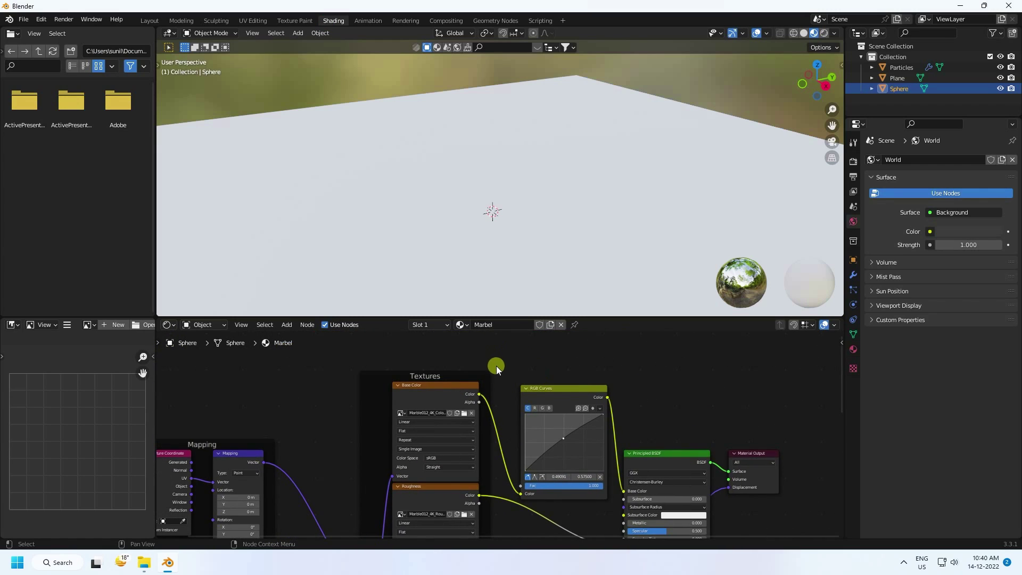
pyautogui.scroll(3, 450, 405)
pyautogui.click(442, 403)
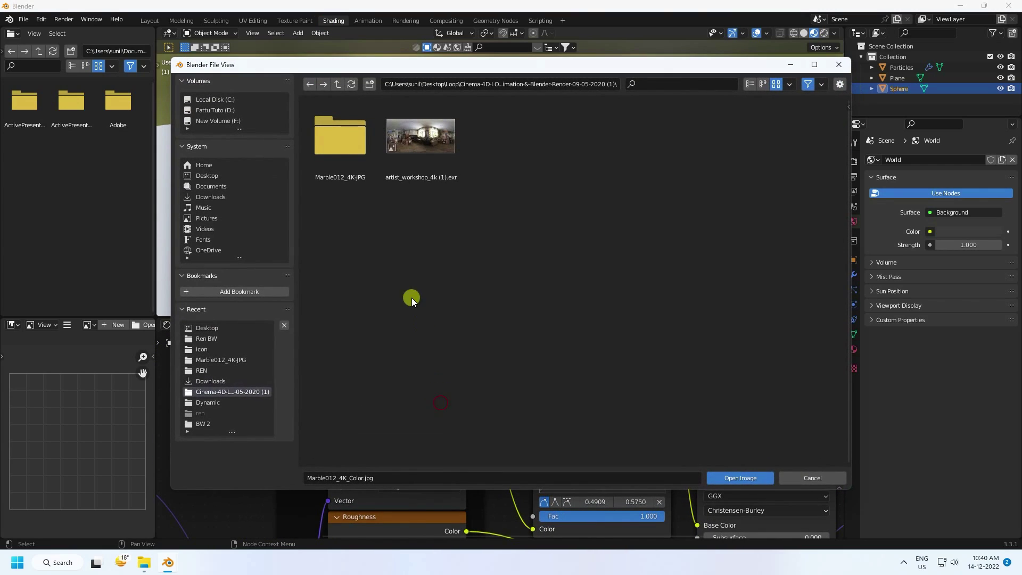
pyautogui.doubleClick(333, 130)
pyautogui.click(334, 140)
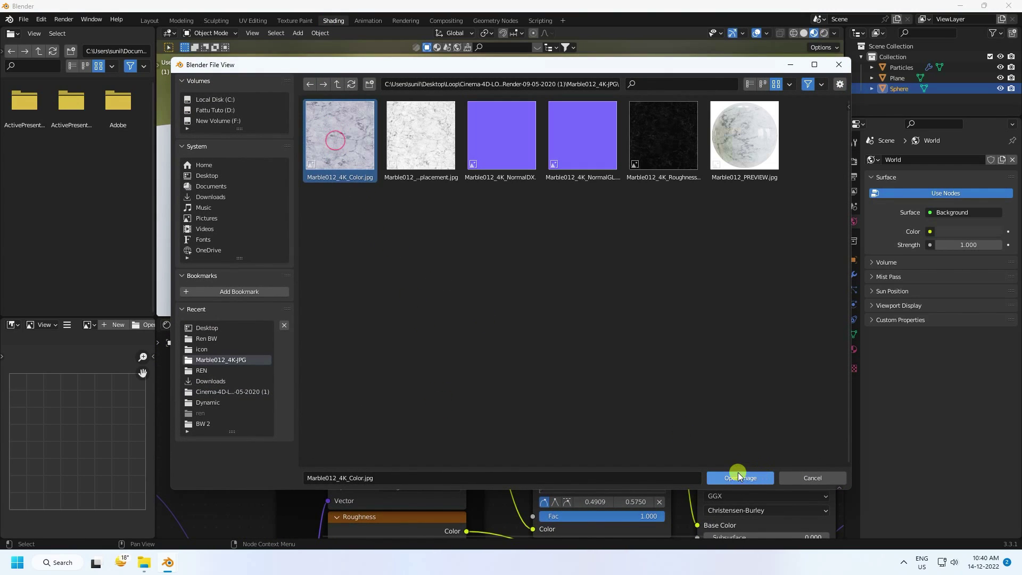
pyautogui.click(741, 477)
# Back in Layout, return to front orthographic view and show the sphere in wireframe.
pyautogui.click(144, 21)
pyautogui.scroll(4, 388, 228)
pyautogui.scroll(-4, 420, 287)
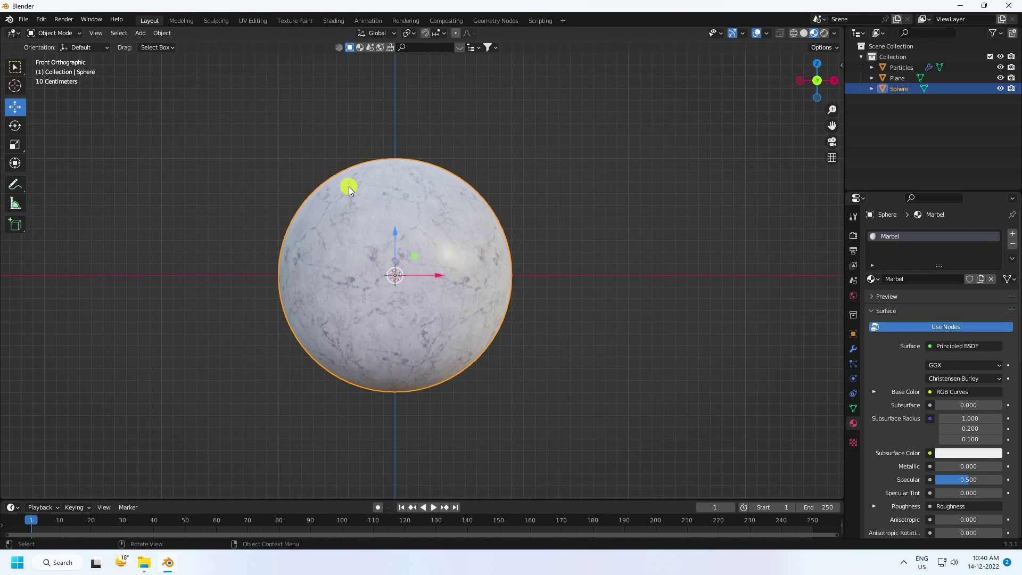
pyautogui.moveTo(350, 186); pyautogui.dragTo(359, 193, button='middle')
pyautogui.press('KP_1')
pyautogui.scroll(3, 360, 193)
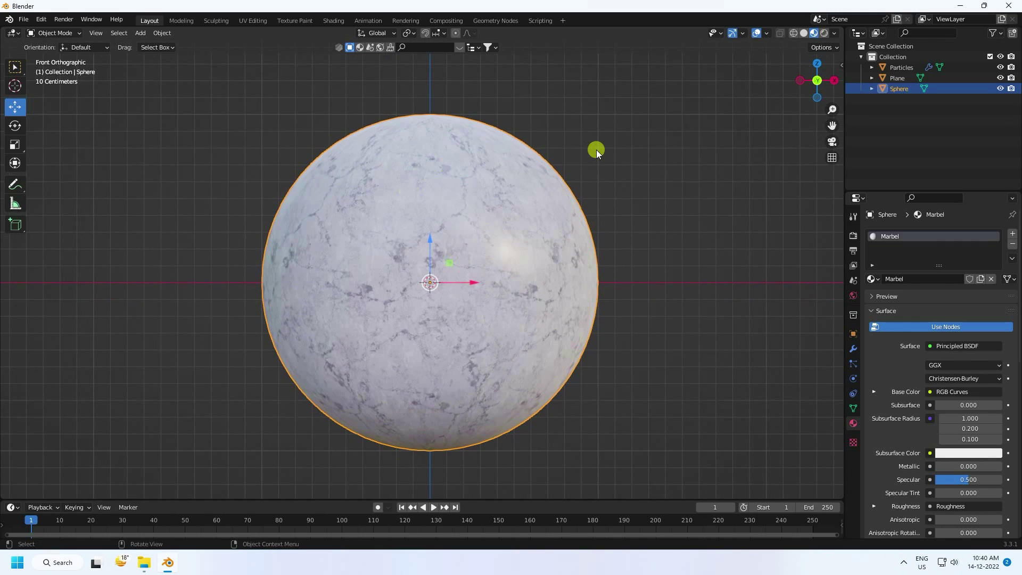
pyautogui.click(793, 34)
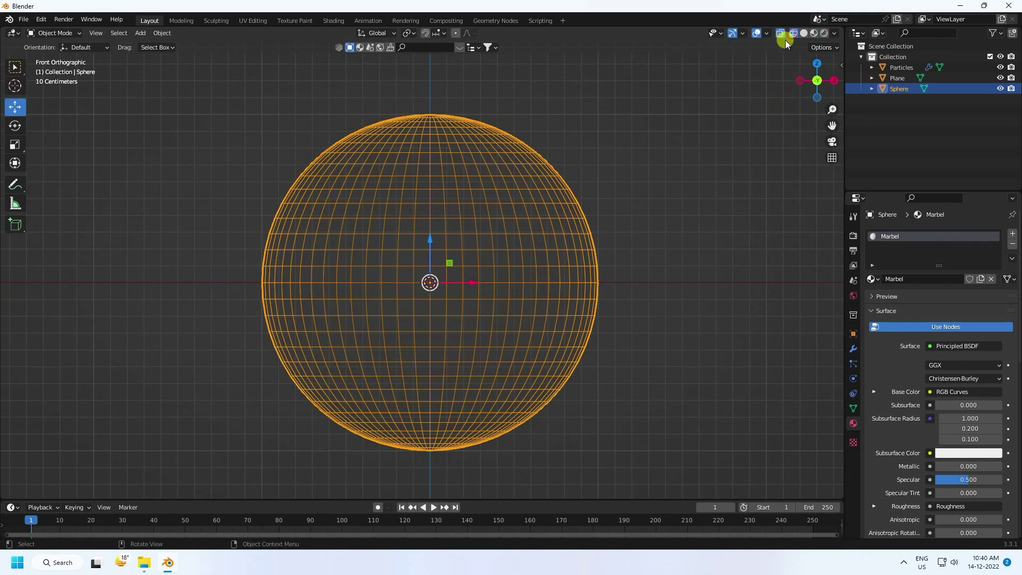
# Select the sphere's upper-half faces in Edit Mode, then return to Object Mode.
pyautogui.click(53, 33)
pyautogui.click(50, 55)
pyautogui.scroll(-1, 259, 225)
pyautogui.click(112, 34)
pyautogui.moveTo(230, 93); pyautogui.dragTo(619, 303)
pyautogui.click(63, 33)
pyautogui.click(50, 44)
pyautogui.click(23, 19)
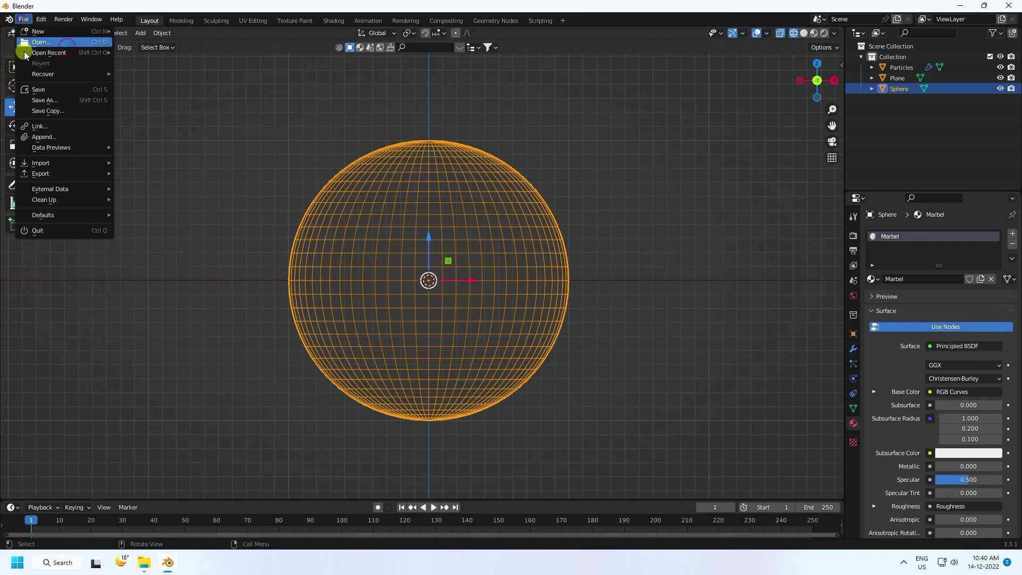
# Append the Marbel Pink material from the blend file.
pyautogui.click(48, 139)
pyautogui.click(595, 154)
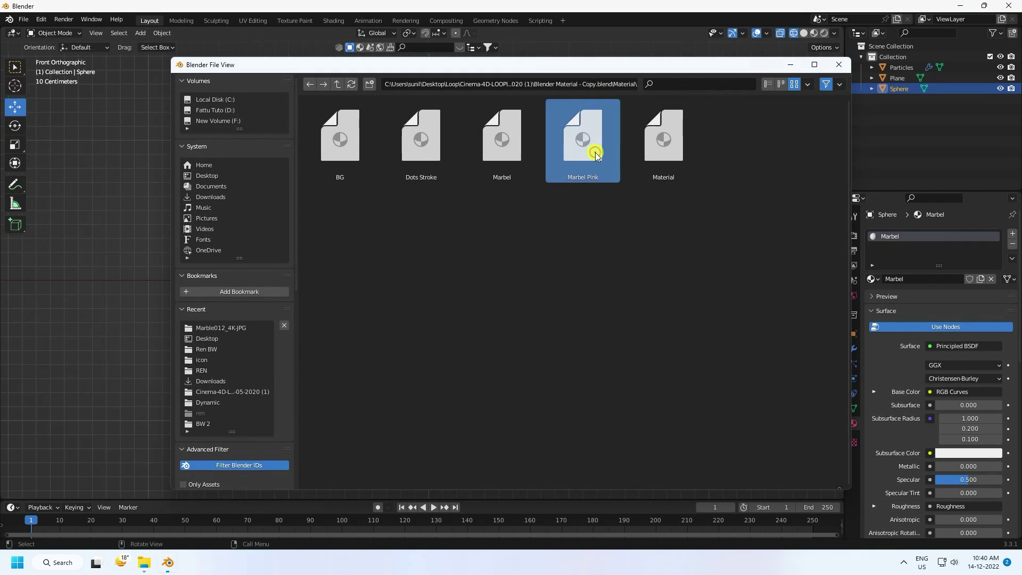
pyautogui.doubleClick(595, 154)
# Assign Marbel Pink in a new material slot to the sphere's upper-half faces.
pyautogui.click(53, 33)
pyautogui.click(51, 54)
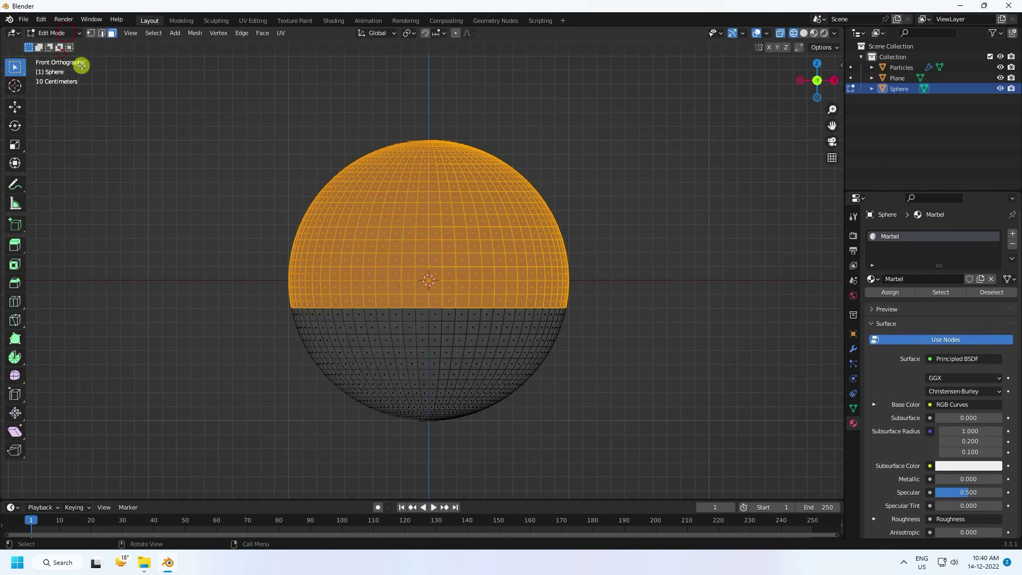
pyautogui.moveTo(198, 91); pyautogui.dragTo(653, 301)
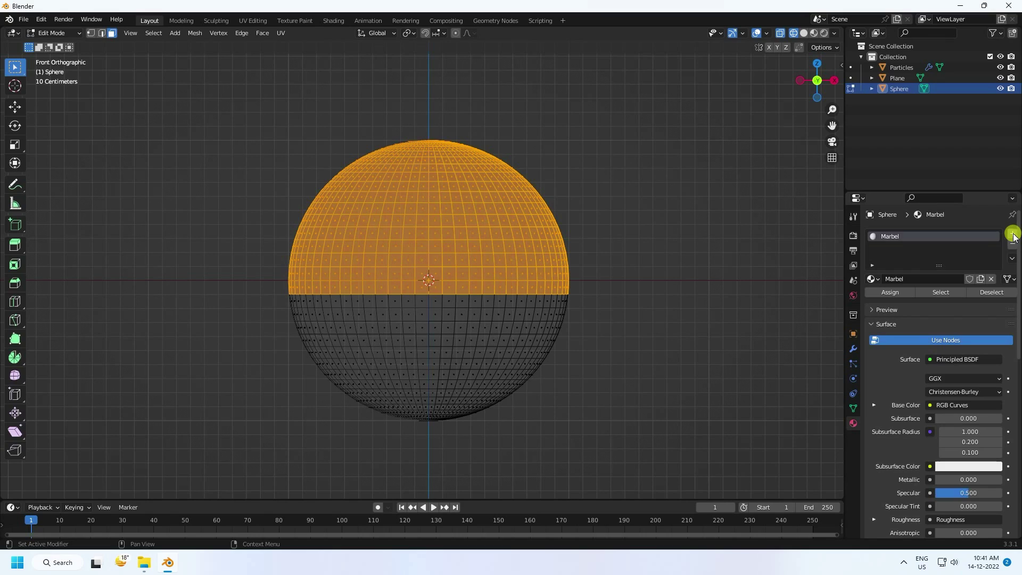
pyautogui.click(1013, 235)
pyautogui.click(873, 301)
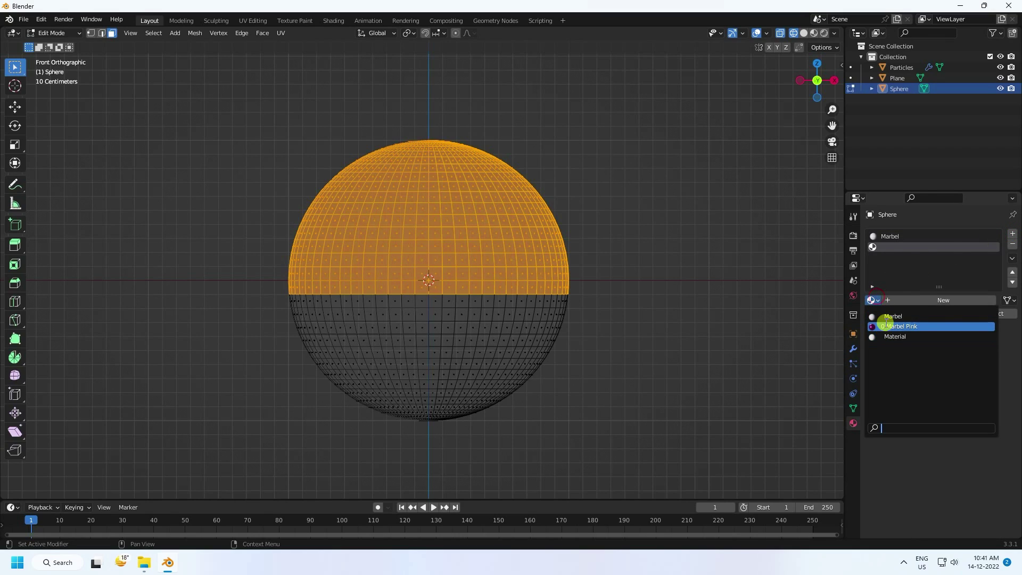
pyautogui.click(886, 326)
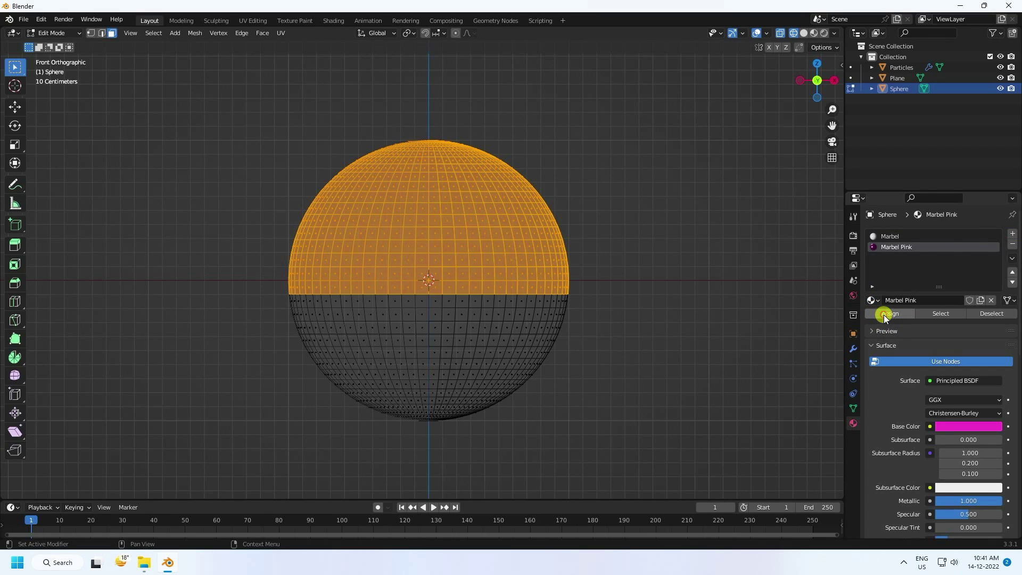
pyautogui.click(884, 315)
# Return to Object Mode and view the two-tone sphere in Material Preview.
pyautogui.click(50, 33)
pyautogui.click(49, 34)
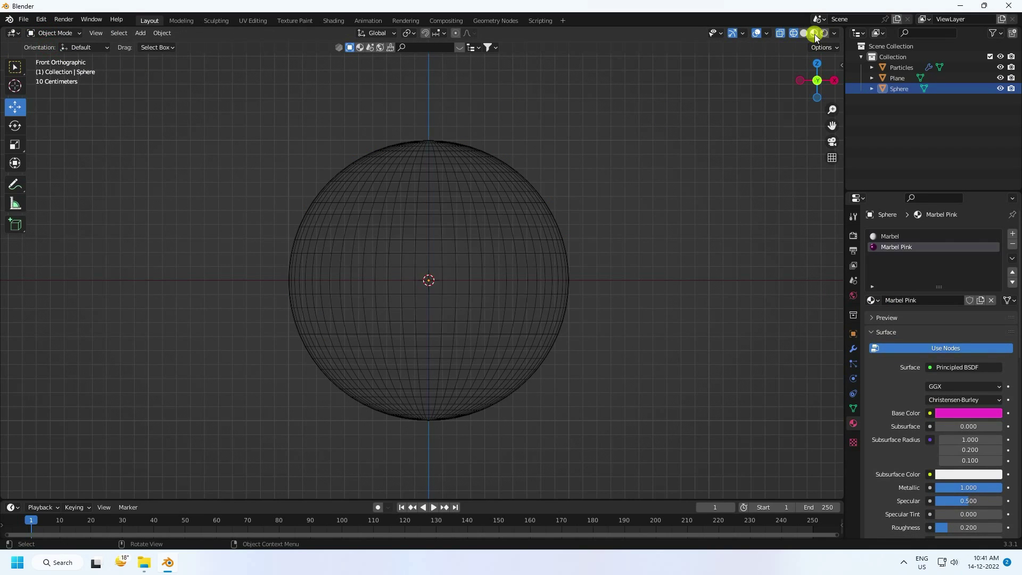
pyautogui.click(814, 34)
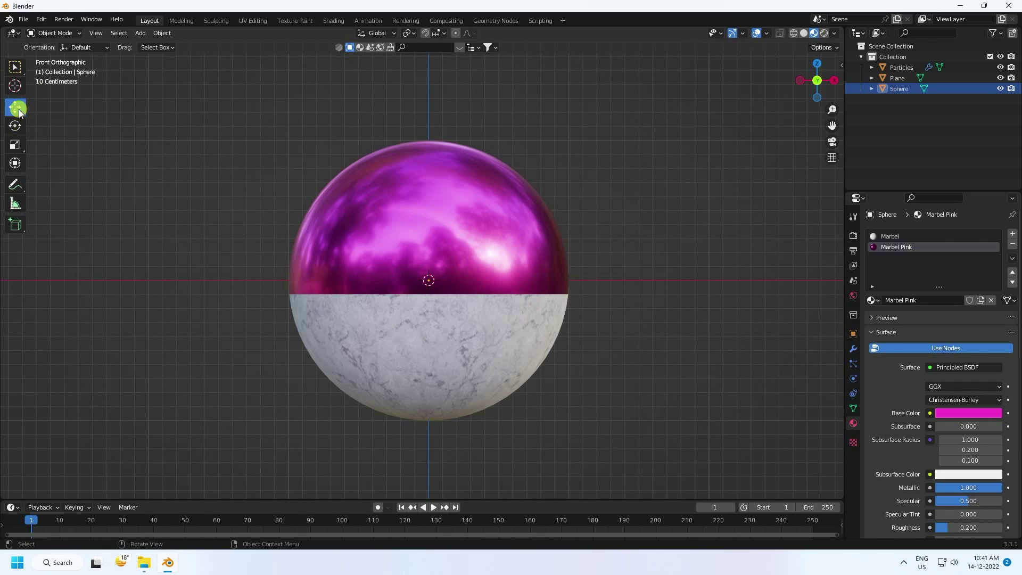
pyautogui.moveTo(585, 241); pyautogui.dragTo(477, 235, button='middle')
pyautogui.scroll(-5, 436, 263)
pyautogui.scroll(4, 413, 264)
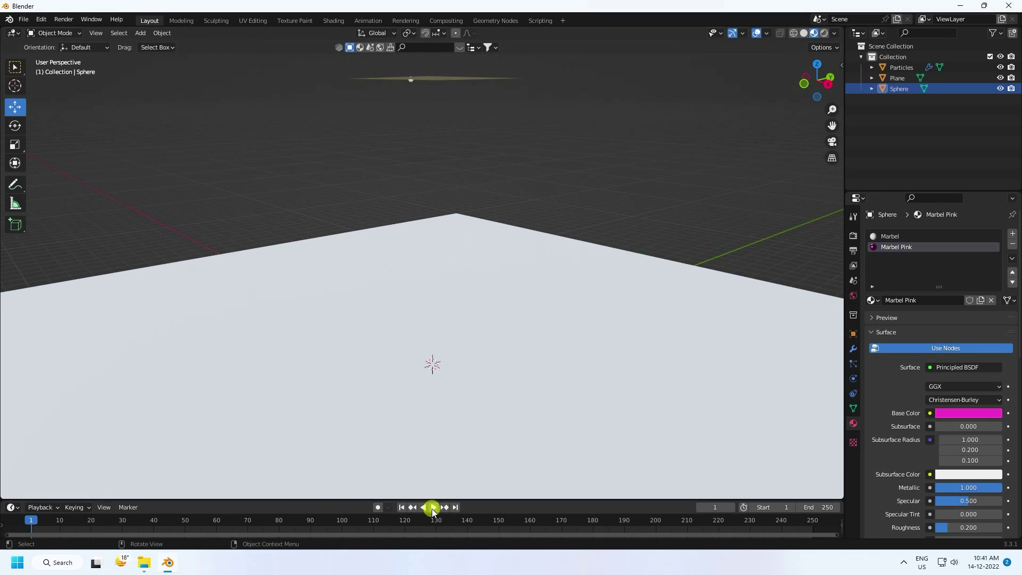
# Play the fall, then select the Particles emitter and expand its Rotation settings.
pyautogui.click(433, 509)
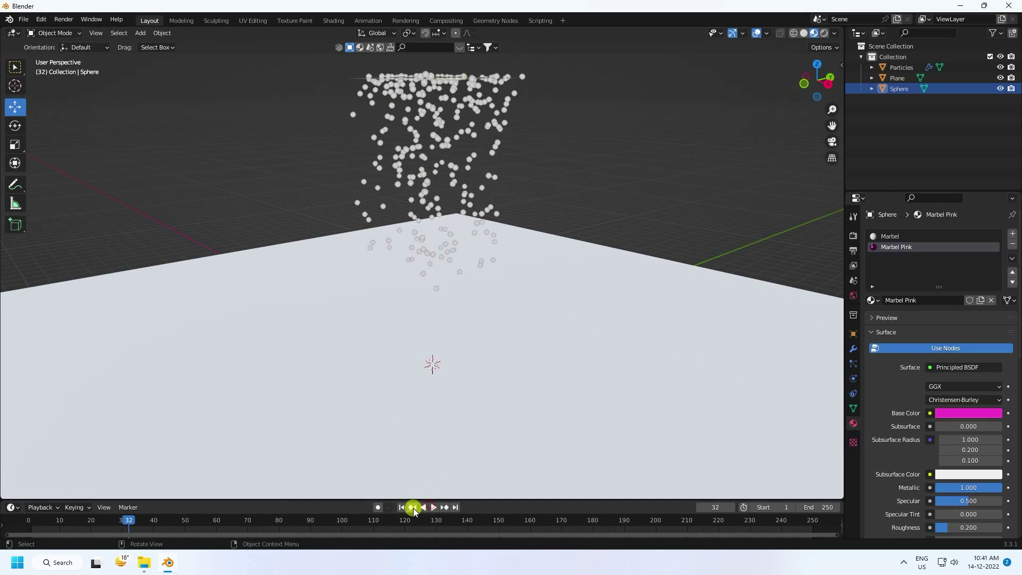
pyautogui.click(898, 67)
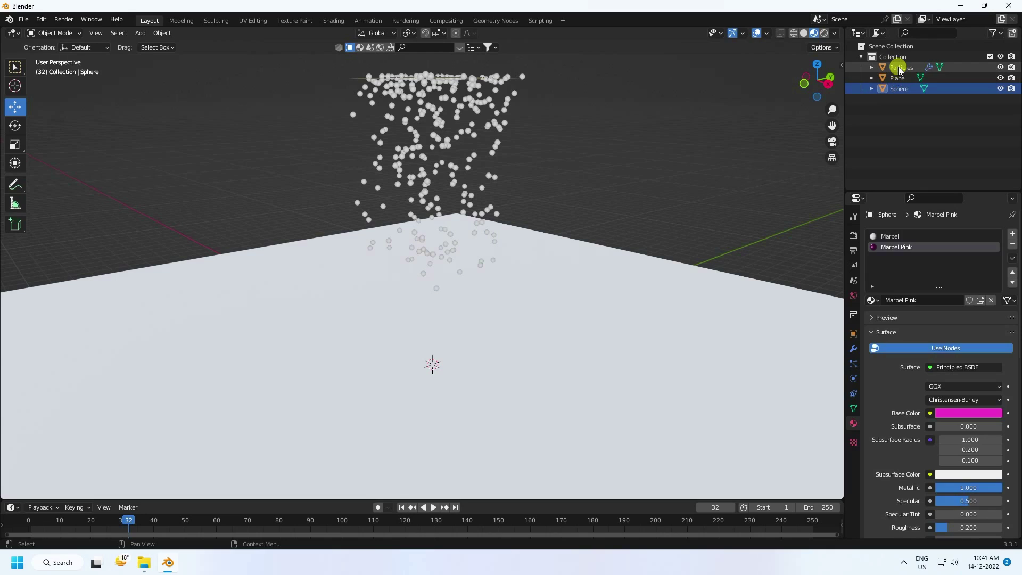
pyautogui.click(852, 364)
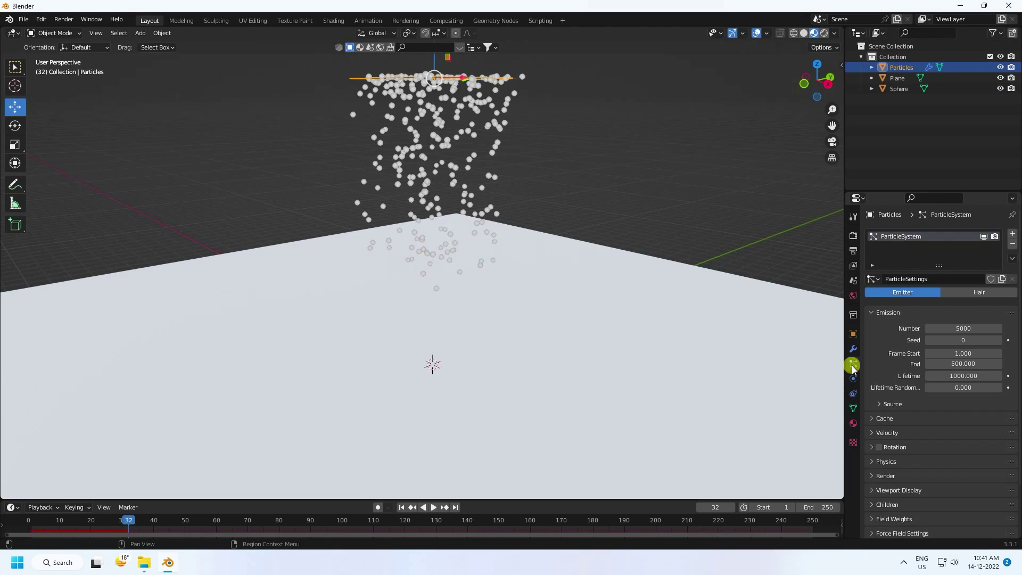
pyautogui.scroll(-3, 873, 367)
pyautogui.click(872, 359)
pyautogui.click(869, 358)
pyautogui.click(870, 374)
pyautogui.click(870, 375)
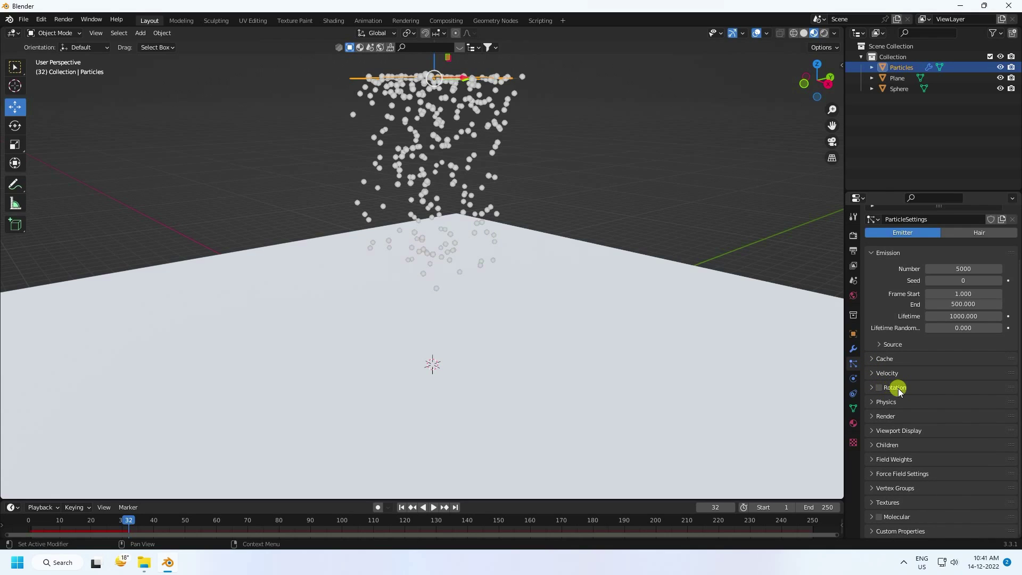
pyautogui.click(868, 387)
pyautogui.scroll(-2, 875, 385)
# Enable dynamic particle rotation with a randomize value of 0.5.
pyautogui.click(878, 345)
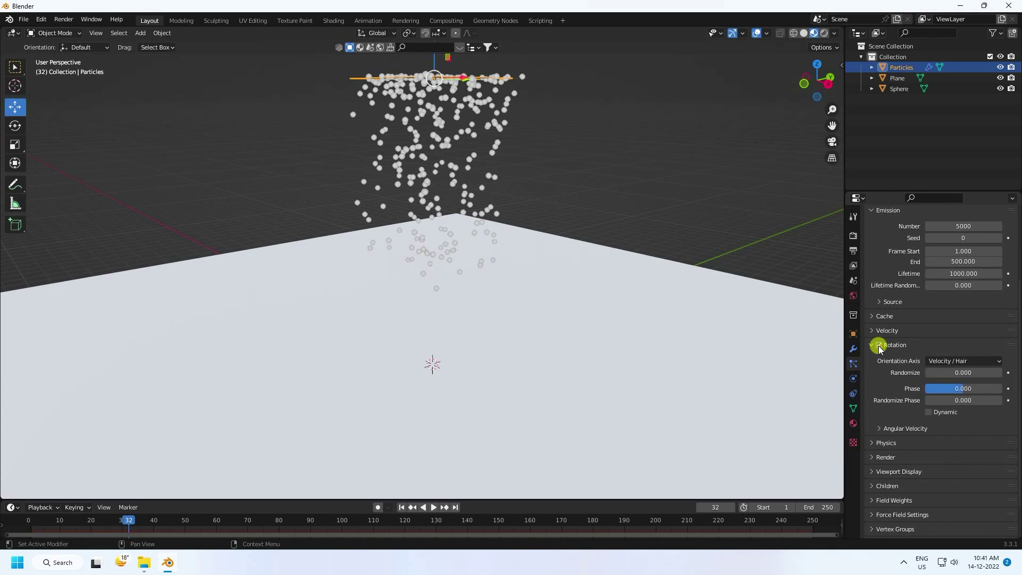
pyautogui.write('0.5')
pyautogui.press('Return')
pyautogui.click(929, 413)
pyautogui.click(872, 345)
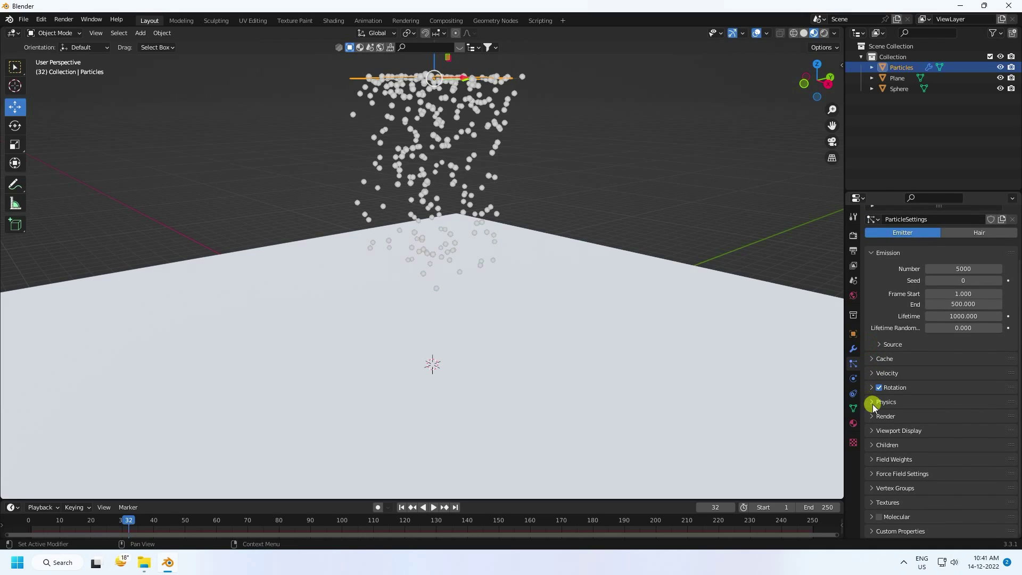
# Expand the particle Render settings and show the Render As choices.
pyautogui.click(872, 404)
pyautogui.click(875, 405)
pyautogui.click(874, 420)
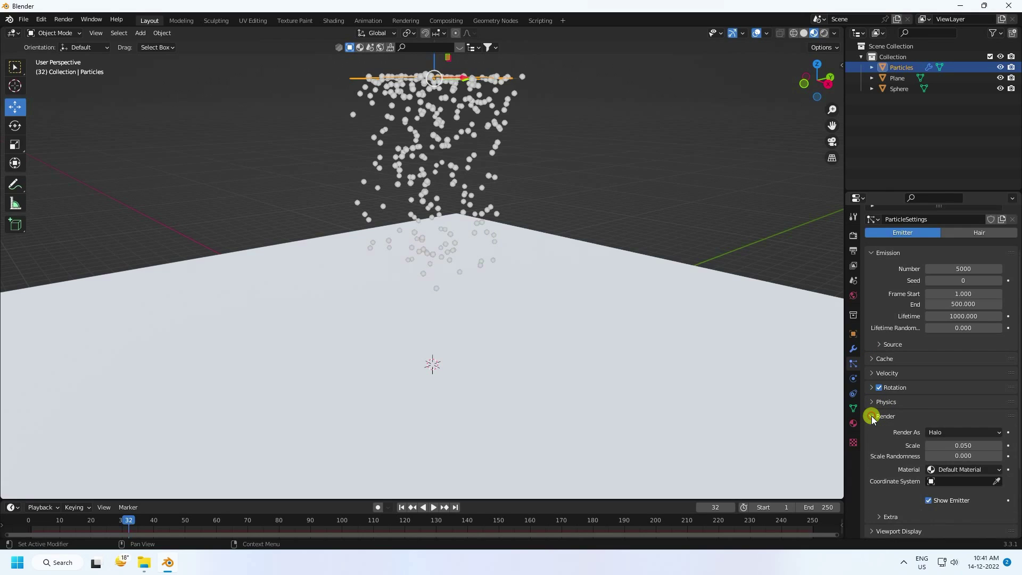
pyautogui.scroll(-5, 873, 415)
pyautogui.click(939, 332)
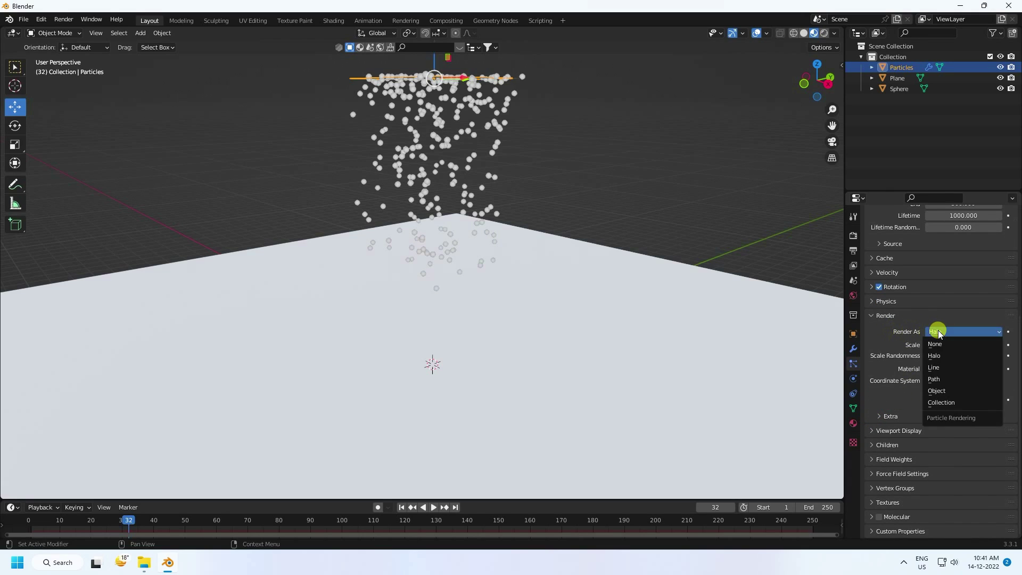
# Render each particle as an instance of the Sphere object.
pyautogui.click(936, 391)
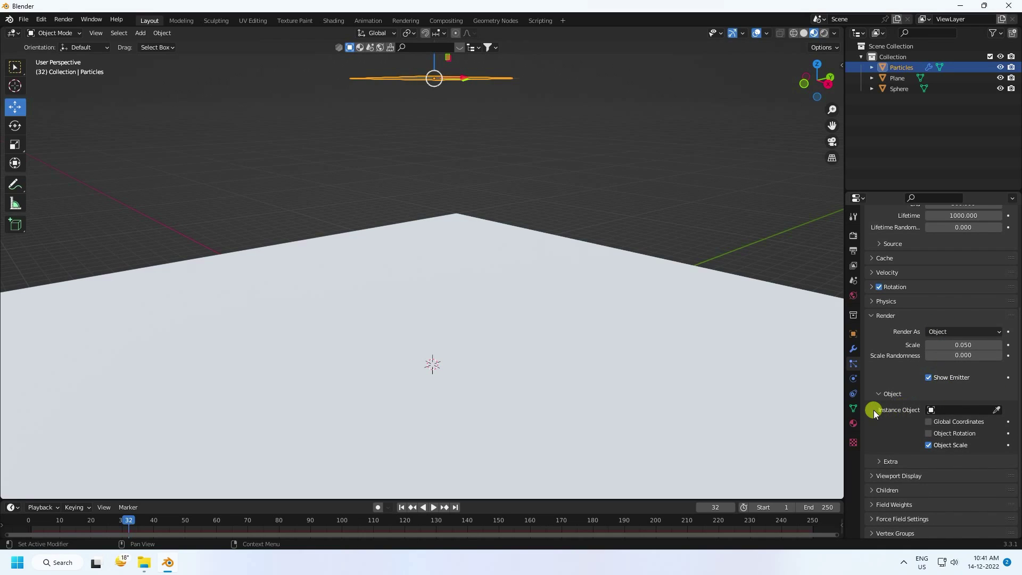
pyautogui.click(948, 410)
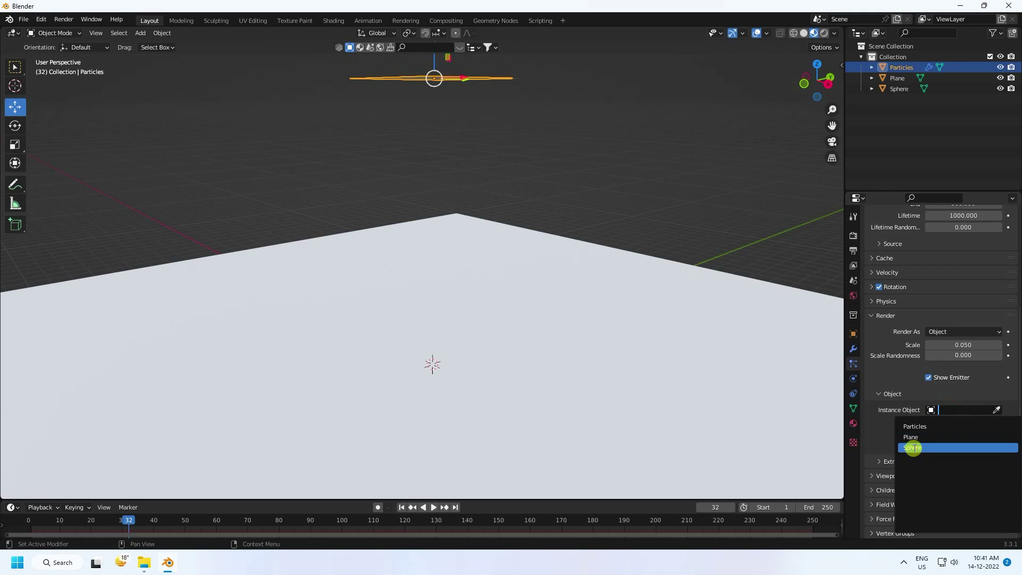
pyautogui.click(912, 447)
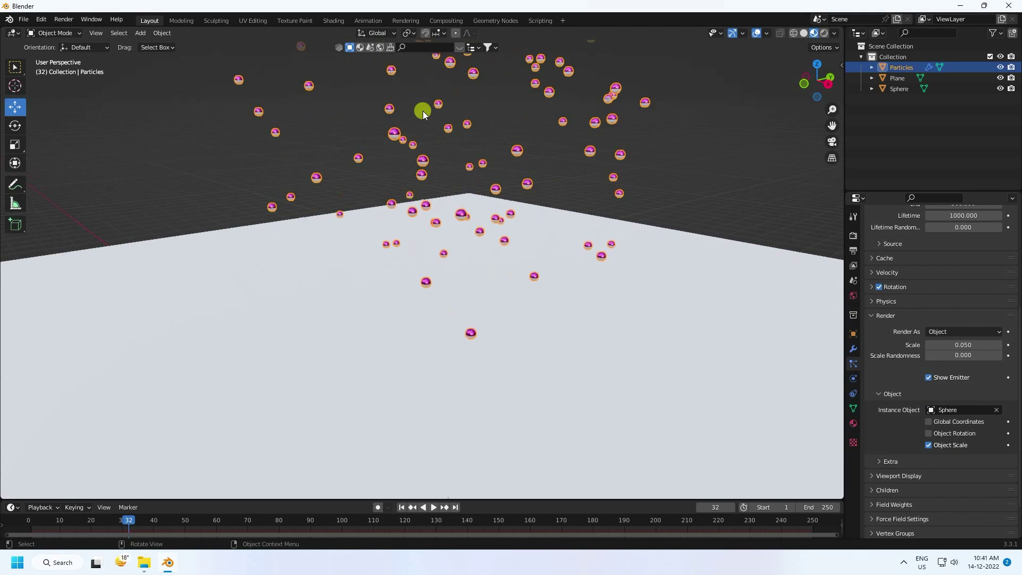
pyautogui.moveTo(466, 133); pyautogui.dragTo(441, 148, button='middle')
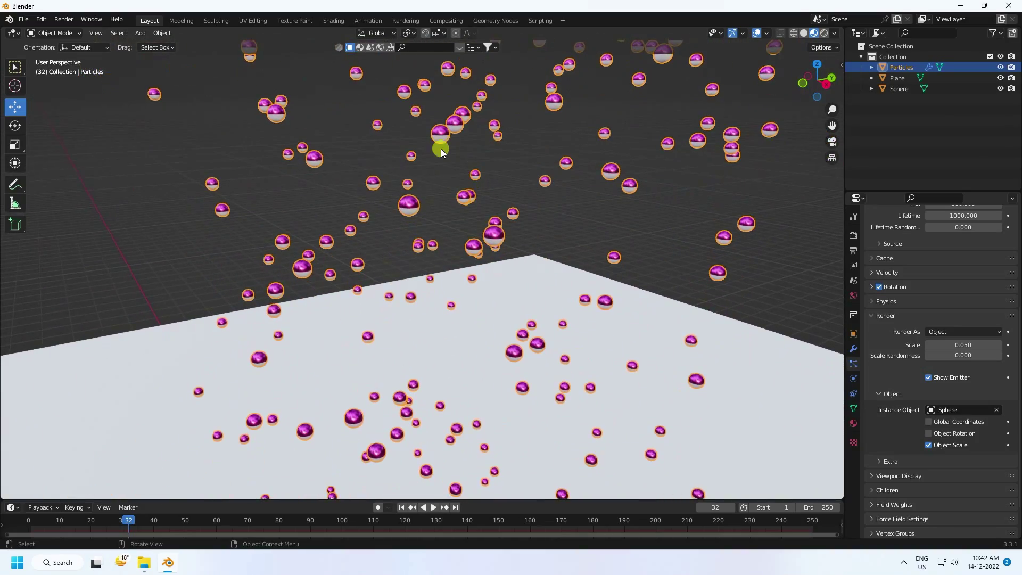
# Set particle scale to 0.2 with 0.5 scale randomness.
pyautogui.click(959, 342)
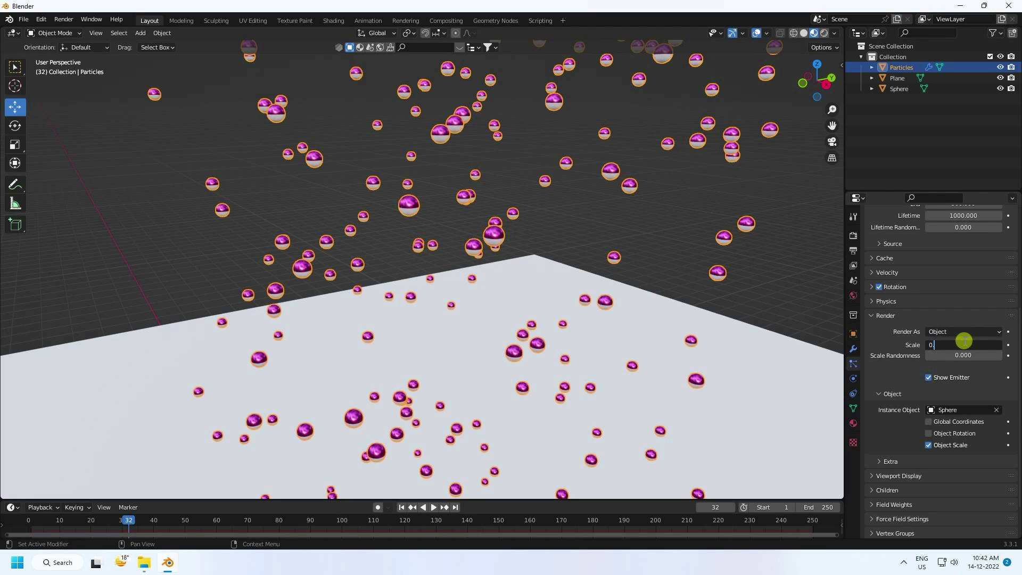
pyautogui.press('Return')
pyautogui.scroll(-5, 406, 199)
pyautogui.scroll(4, 456, 251)
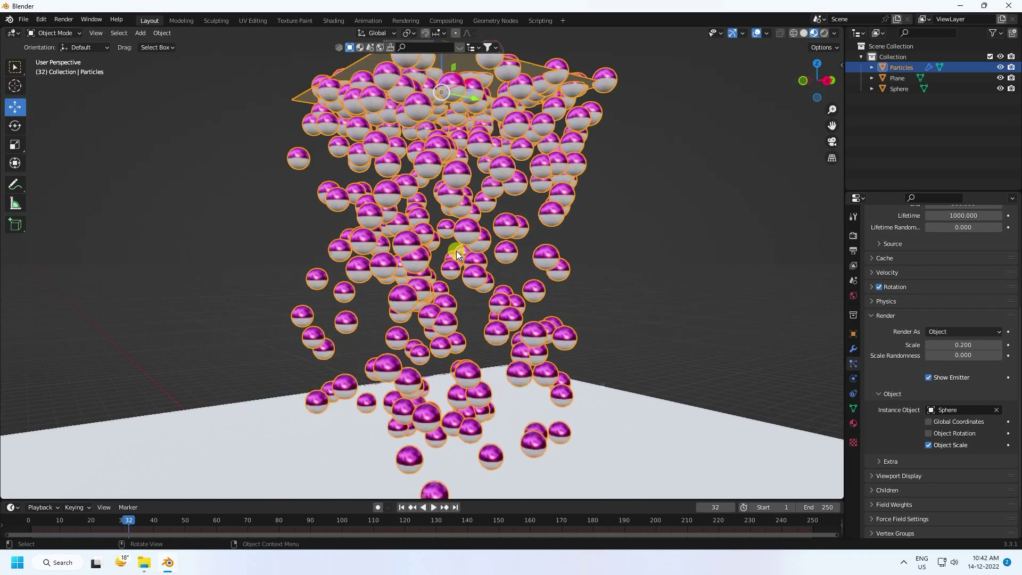
pyautogui.moveTo(462, 268); pyautogui.dragTo(566, 200, button='middle')
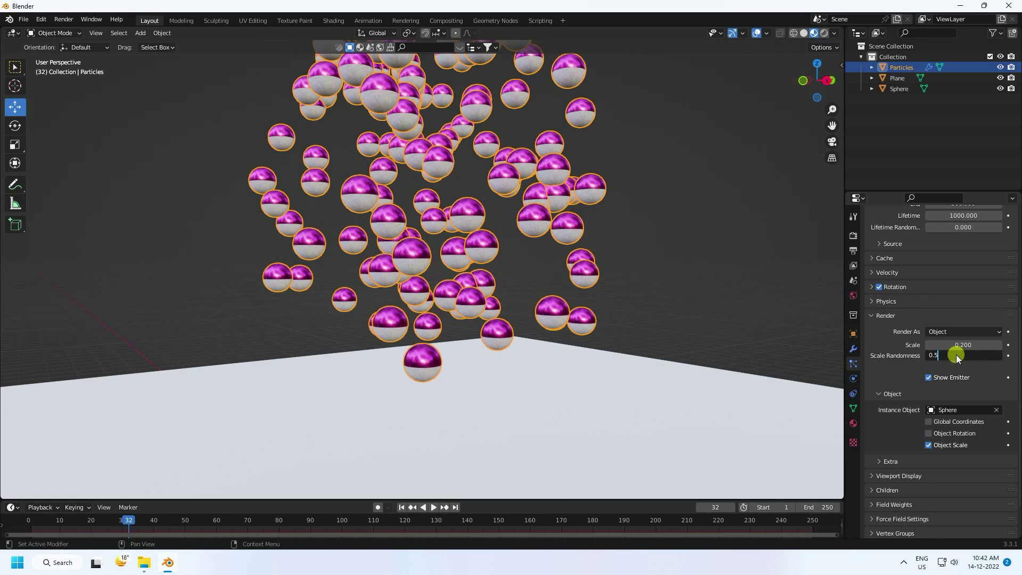
pyautogui.press('Return')
# Replay the fall from the first frame to watch the varied-size spheres.
pyautogui.moveTo(413, 217)
pyautogui.mouseDown(button='middle')
pyautogui.moveTo(439, 244)
pyautogui.moveTo(427, 267)
pyautogui.moveTo(429, 220)
pyautogui.mouseUp(button='middle')
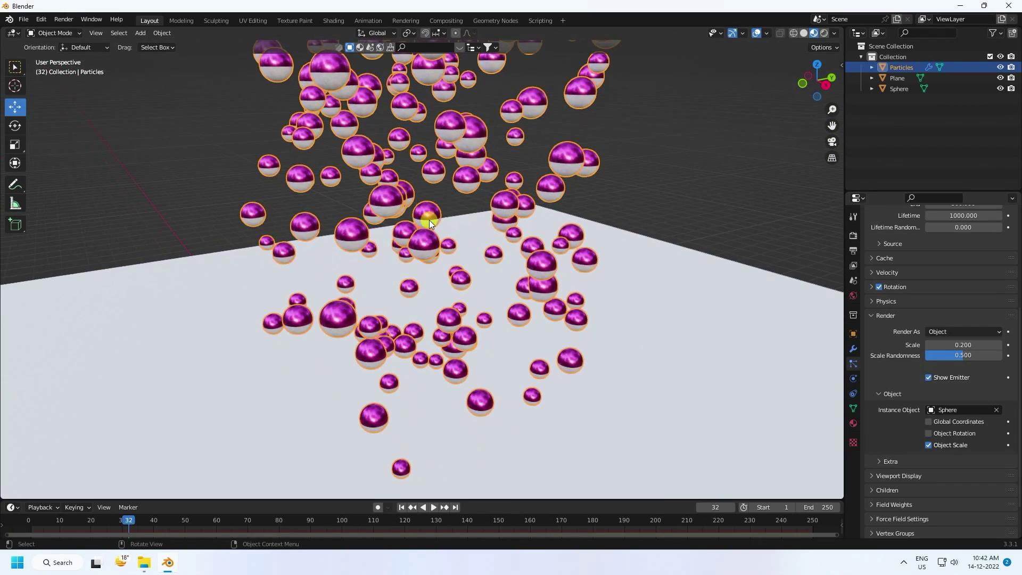
pyautogui.scroll(-5, 429, 219)
pyautogui.scroll(3, 409, 450)
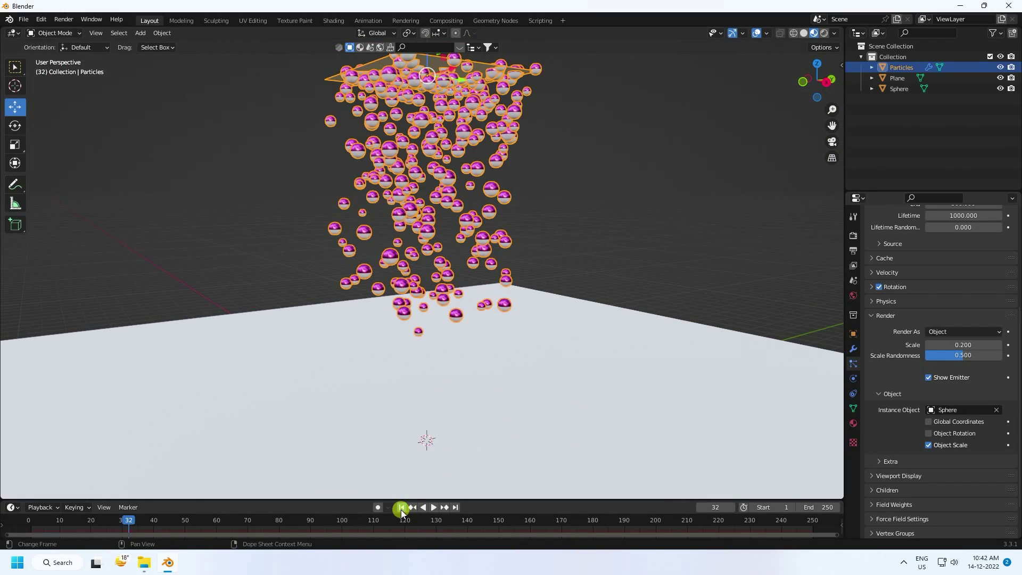
pyautogui.click(401, 510)
pyautogui.click(433, 509)
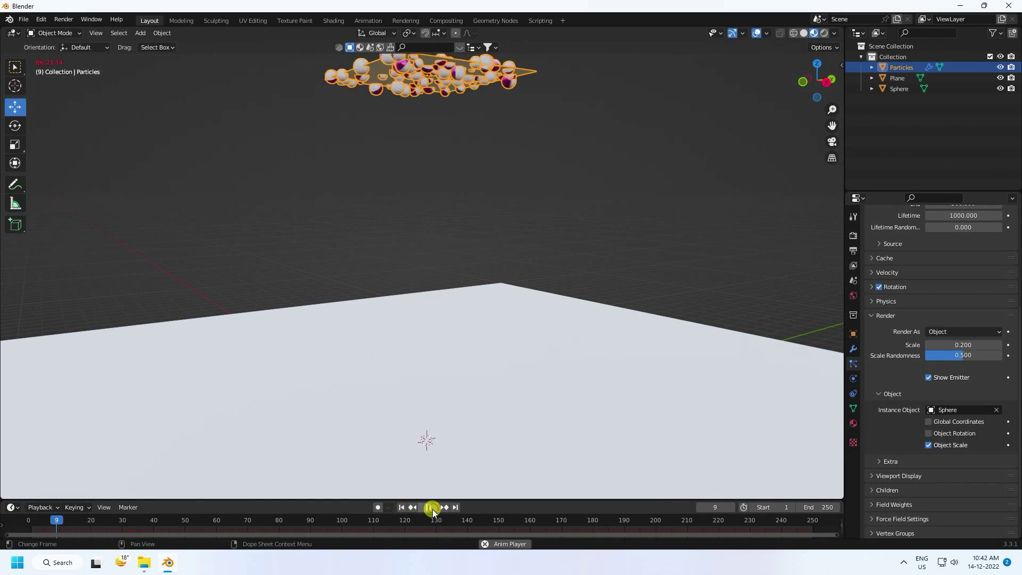
pyautogui.click(576, 215)
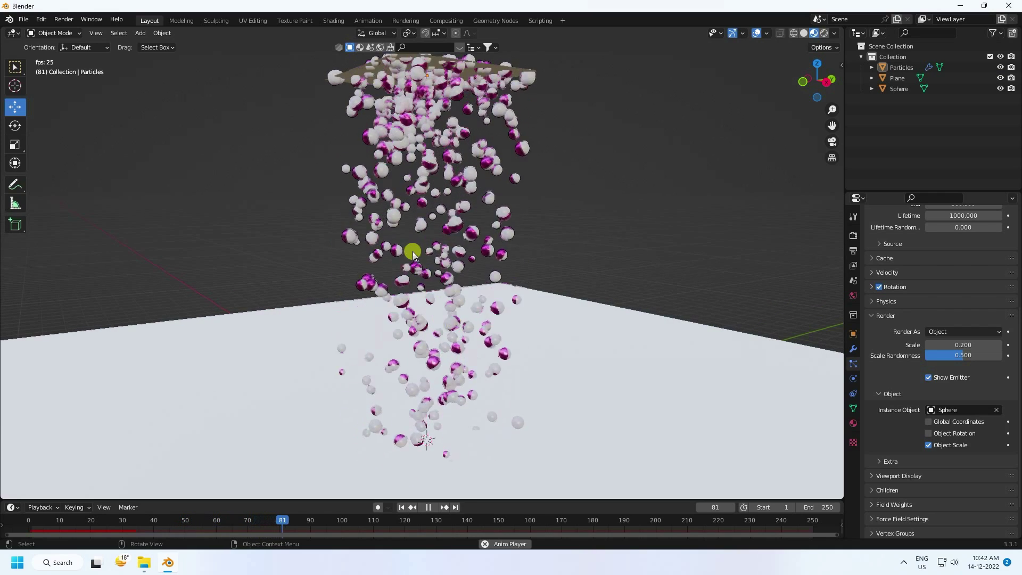
pyautogui.click(429, 507)
# Set the Particles emitter's Location Z from 10 m to 12 m.
pyautogui.click(401, 507)
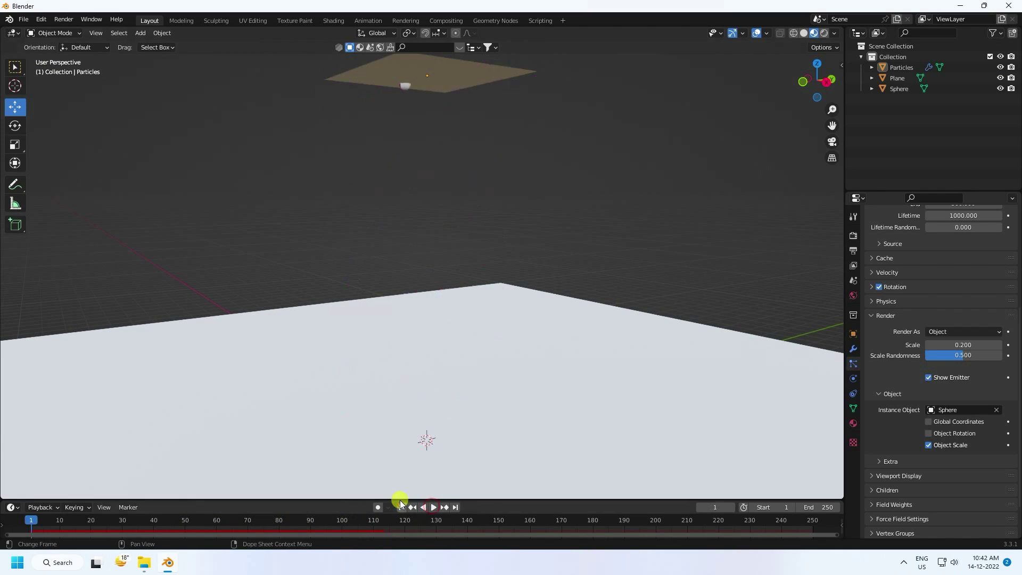
pyautogui.scroll(-3, 392, 255)
pyautogui.click(440, 136)
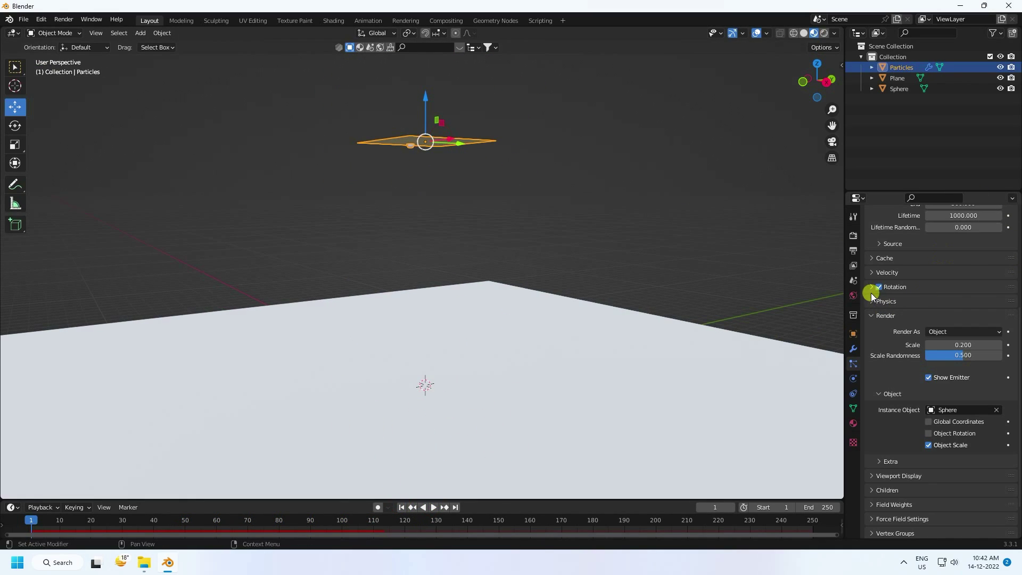
pyautogui.click(853, 334)
pyautogui.click(958, 290)
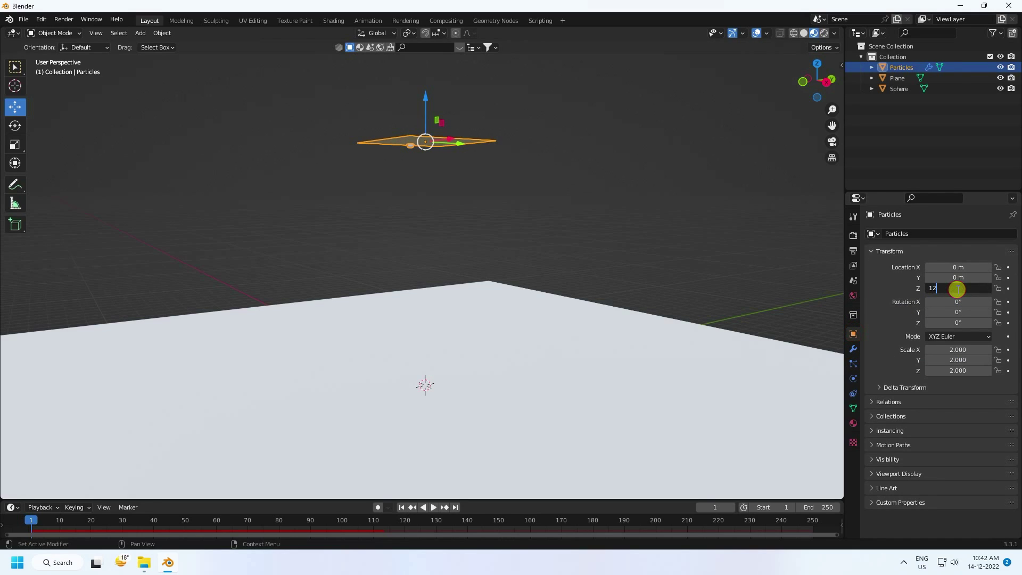
pyautogui.write('12')
pyautogui.press('Return')
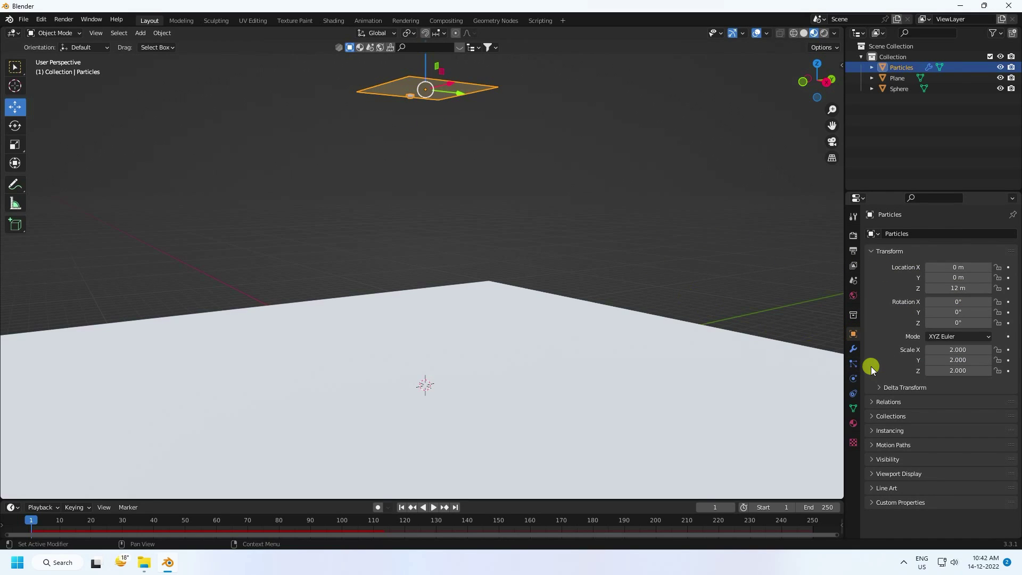
pyautogui.click(853, 363)
# Give the floor plane Collision physics with particle damping 0.2 and friction 0.5.
pyautogui.click(528, 345)
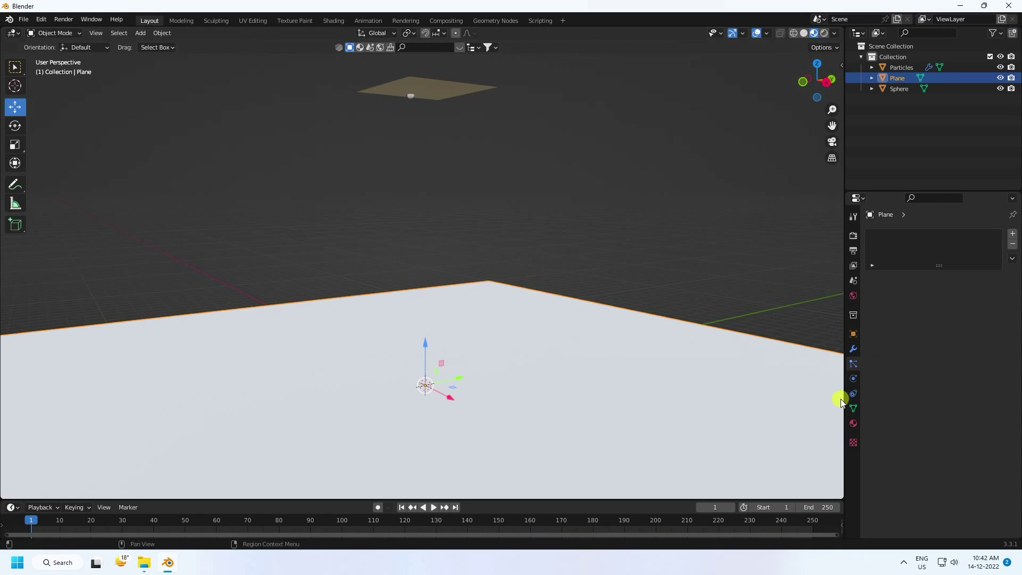
pyautogui.click(853, 380)
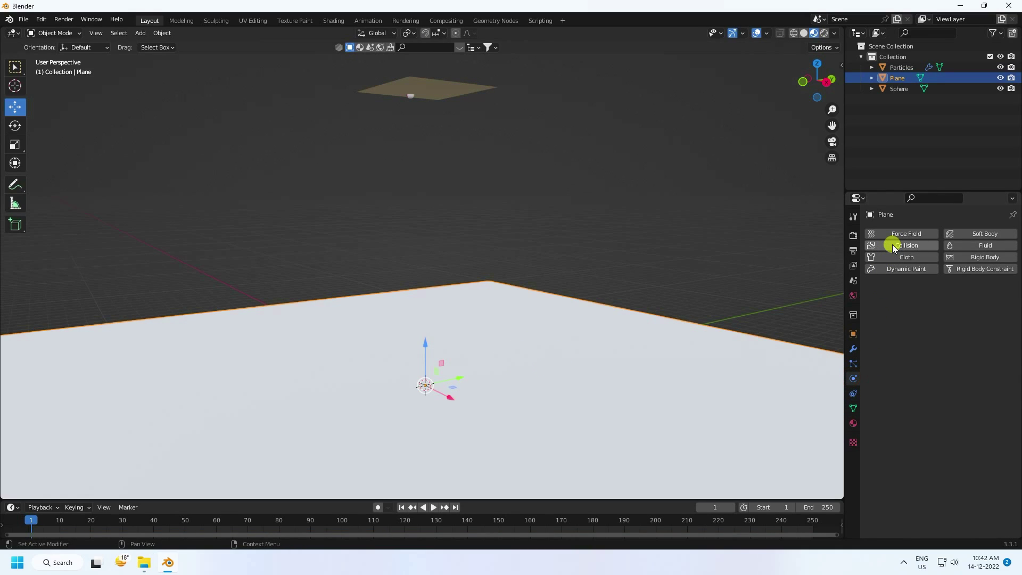
pyautogui.click(916, 247)
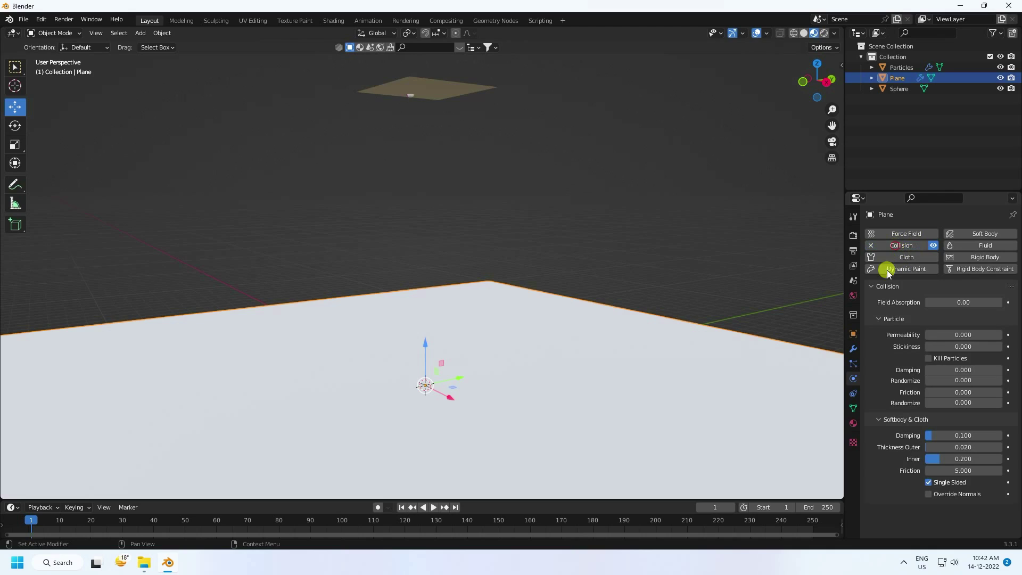
pyautogui.click(968, 371)
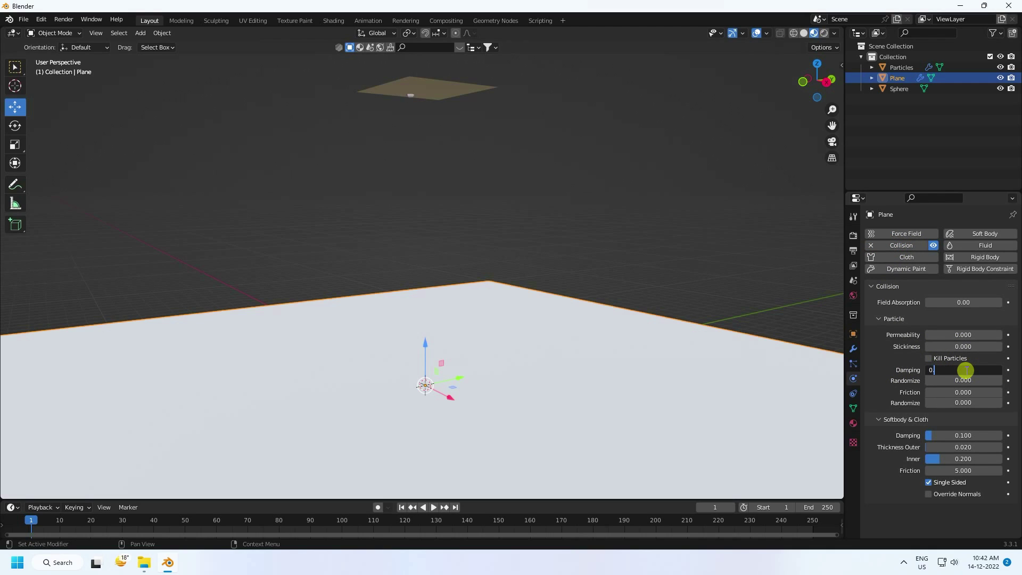
pyautogui.press('Return')
pyautogui.click(956, 392)
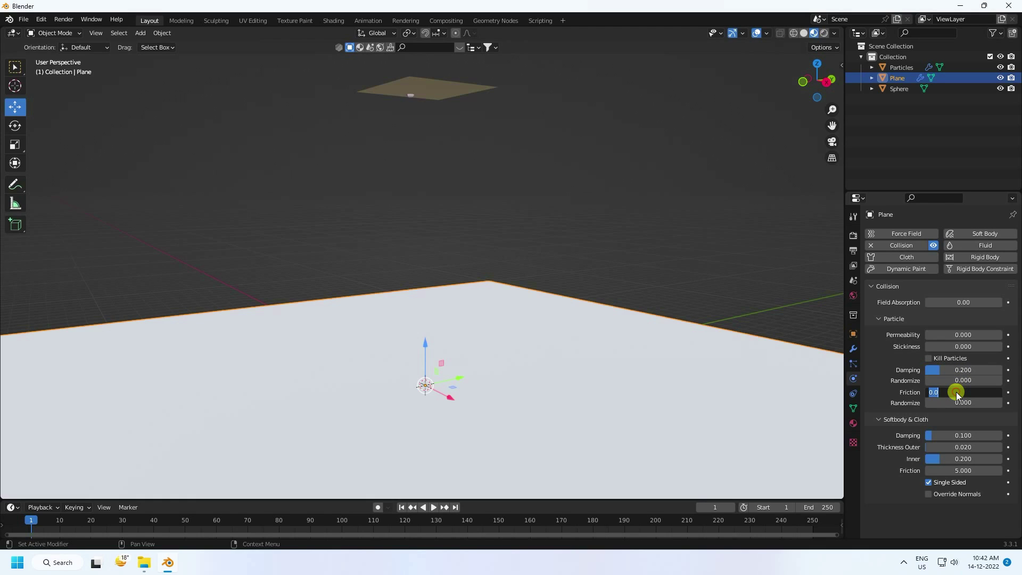
pyautogui.press('Return')
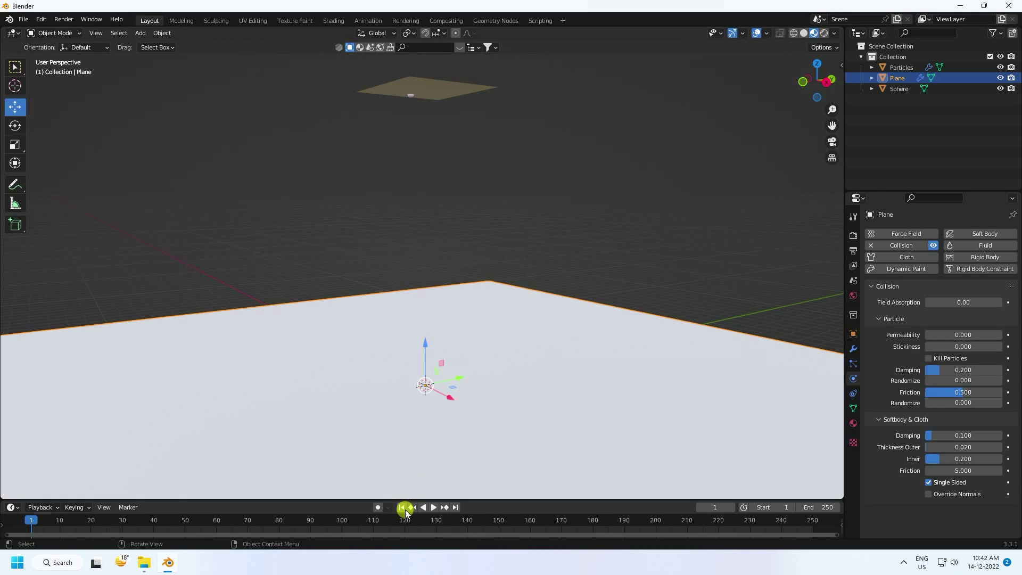
# Play the animation in Solid shading to watch spheres land on the plane.
pyautogui.click(432, 507)
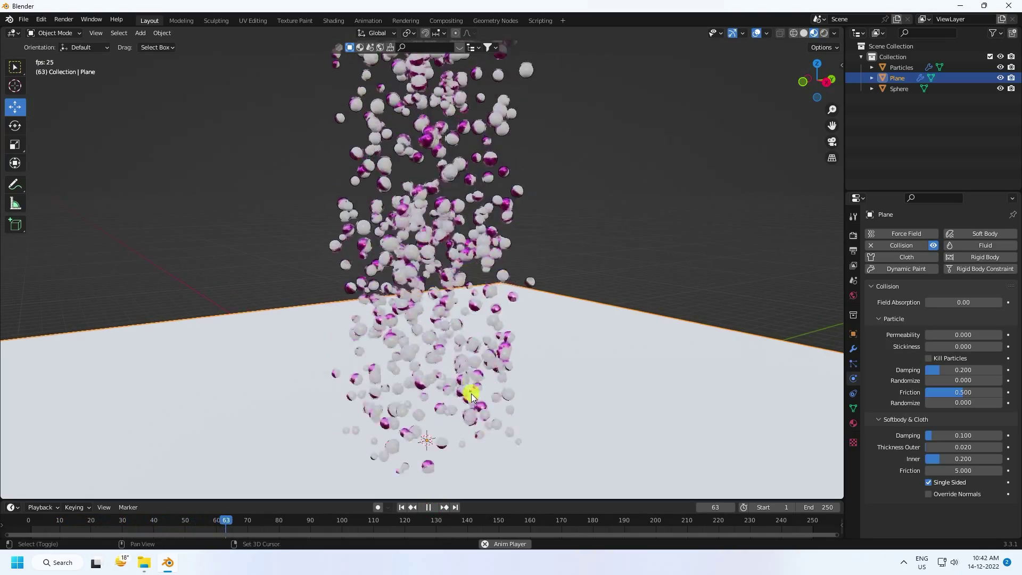
pyautogui.moveTo(472, 394); pyautogui.dragTo(489, 302, button='middle')
pyautogui.click(576, 187)
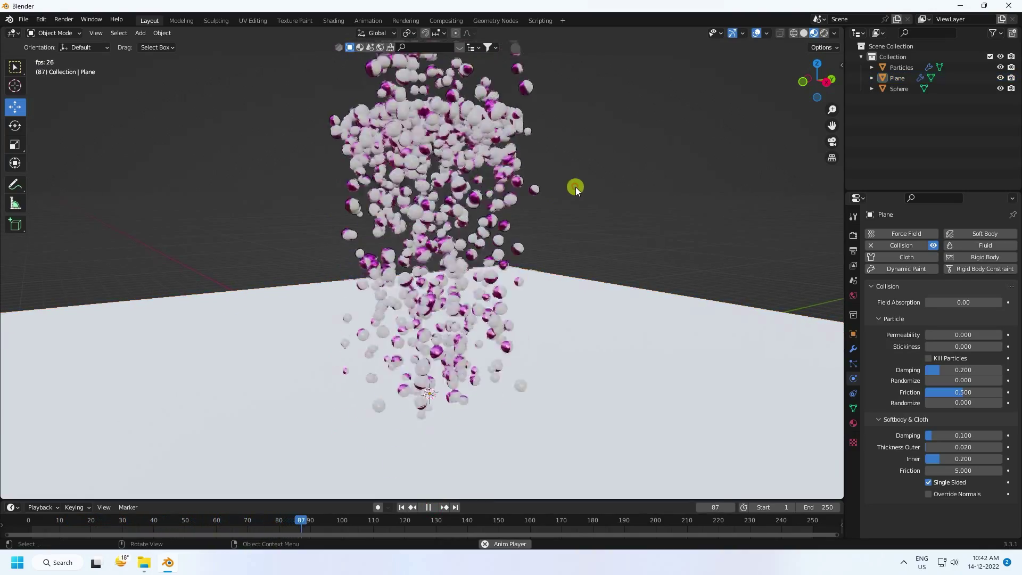
pyautogui.click(804, 33)
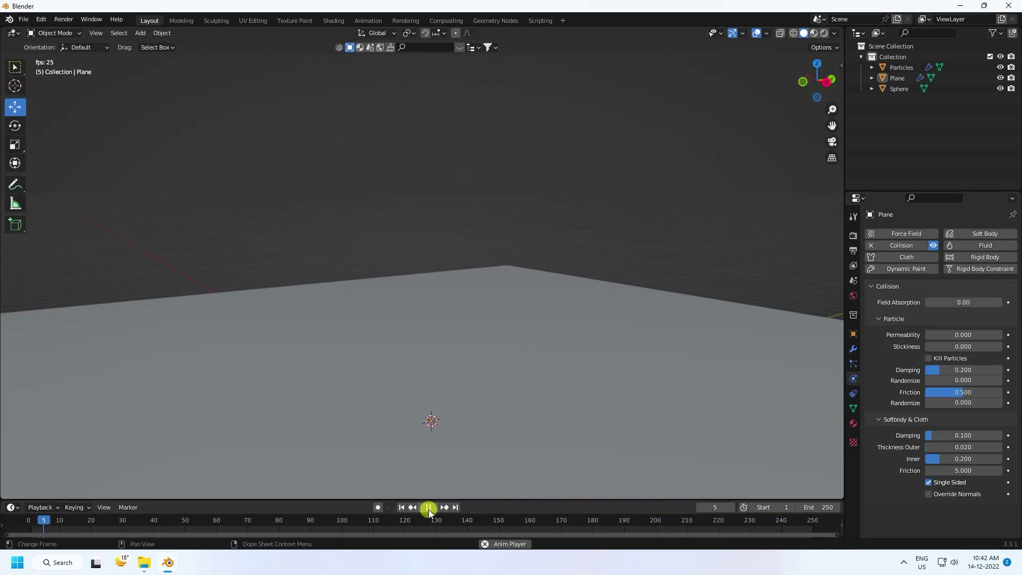
# Stop playback, select Particles and expand its particle Physics section.
pyautogui.click(428, 506)
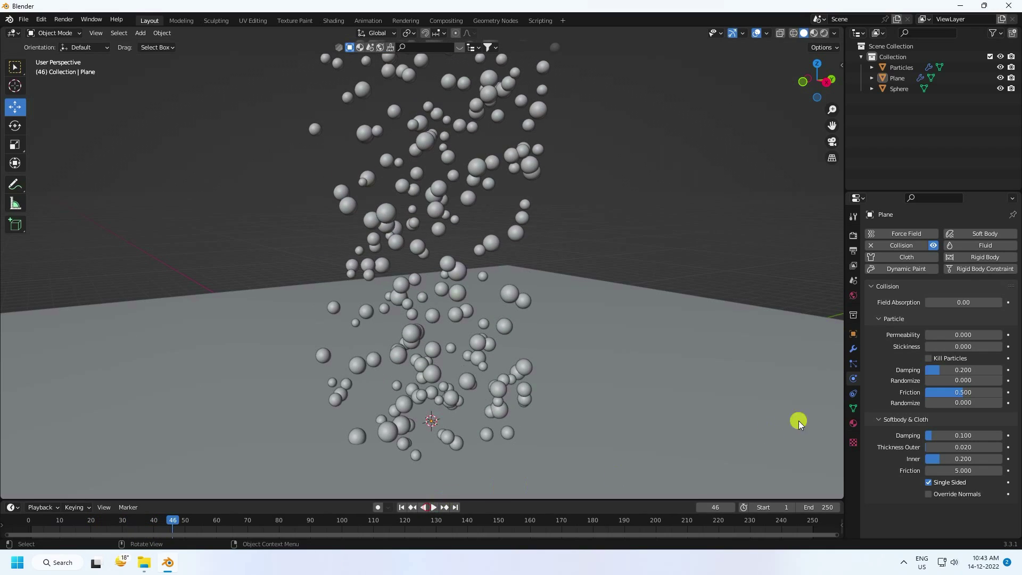
pyautogui.click(903, 67)
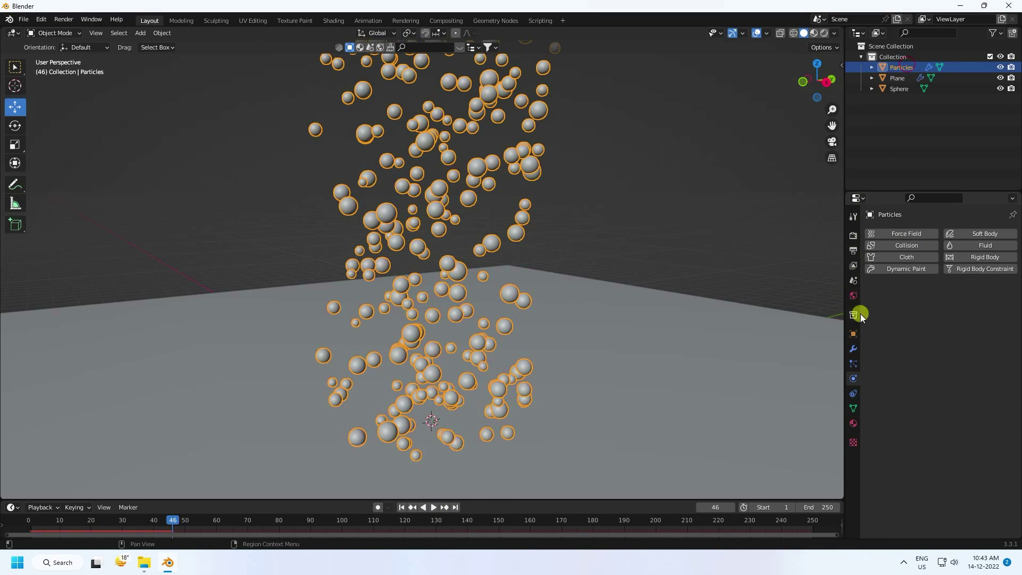
pyautogui.click(853, 366)
pyautogui.scroll(-5, 888, 358)
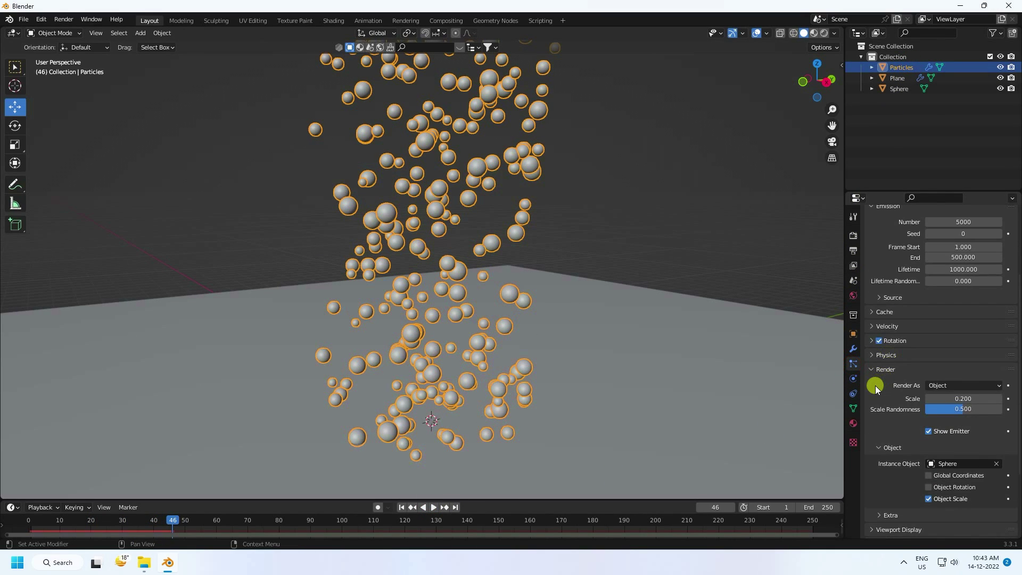
pyautogui.scroll(-1, 879, 390)
pyautogui.click(867, 349)
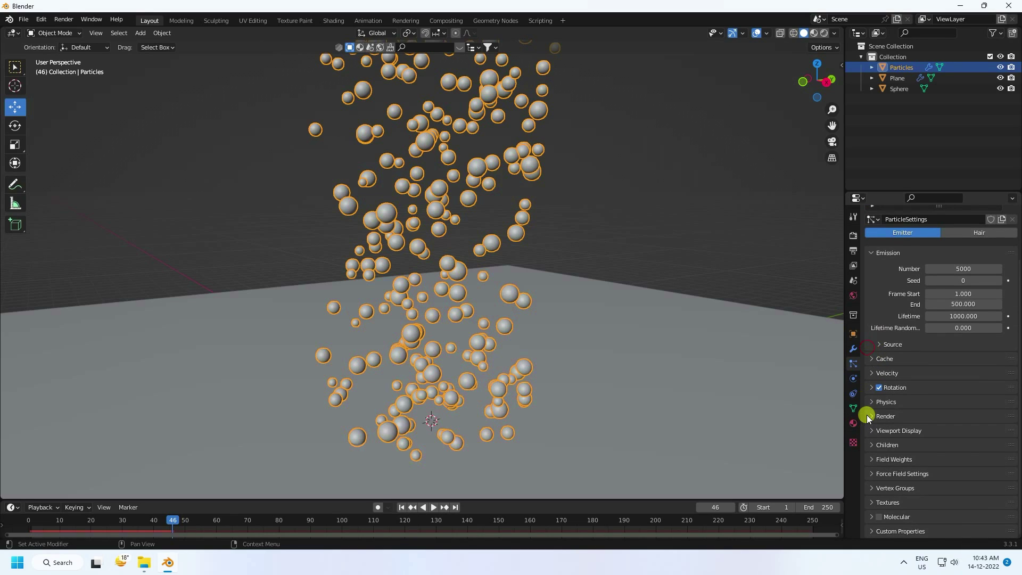
pyautogui.click(886, 401)
pyautogui.scroll(-4, 870, 401)
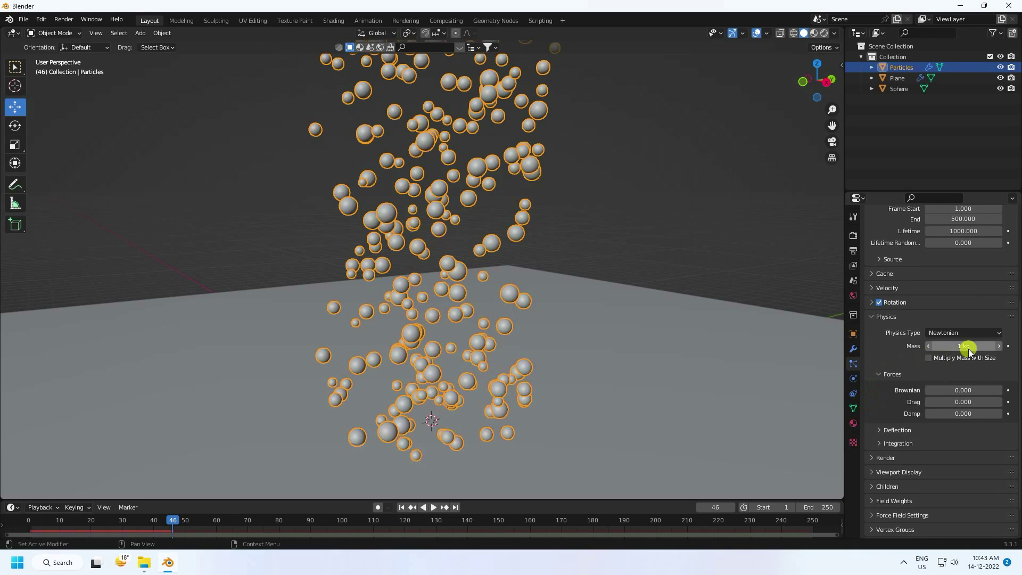
# Set the particle physics type to Fluid and enable Size Deflect.
pyautogui.click(942, 333)
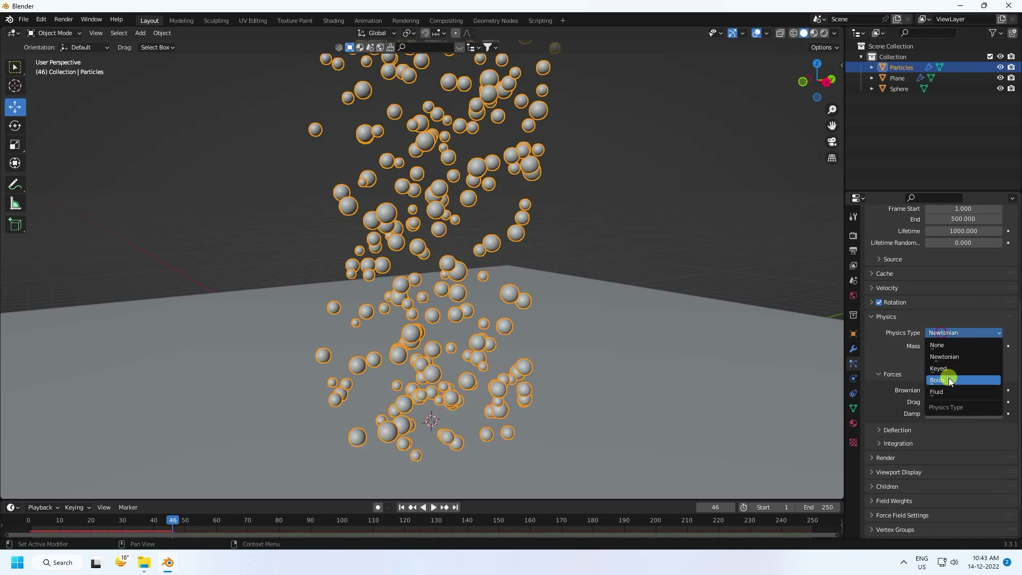
pyautogui.click(938, 392)
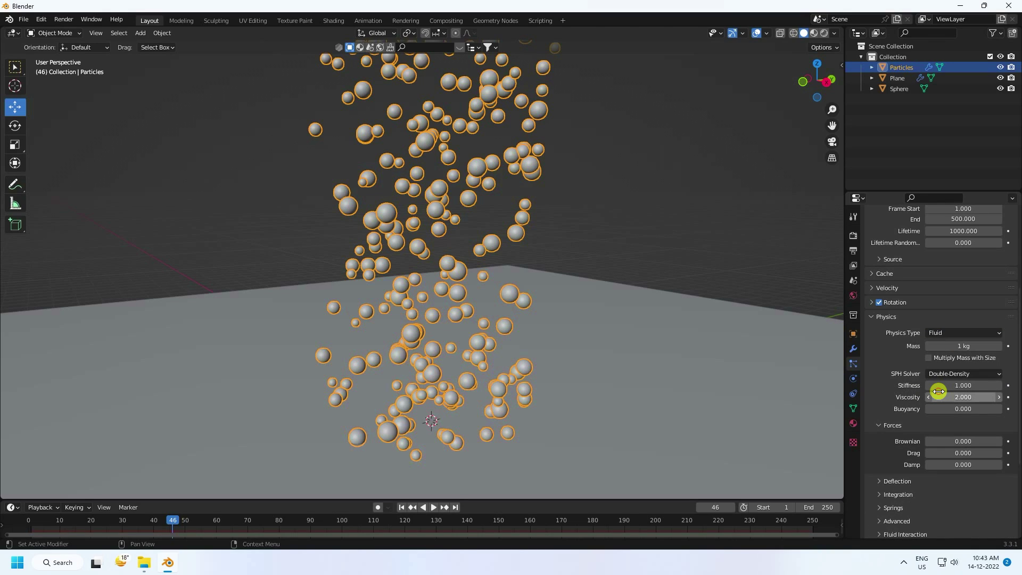
pyautogui.scroll(-3, 879, 373)
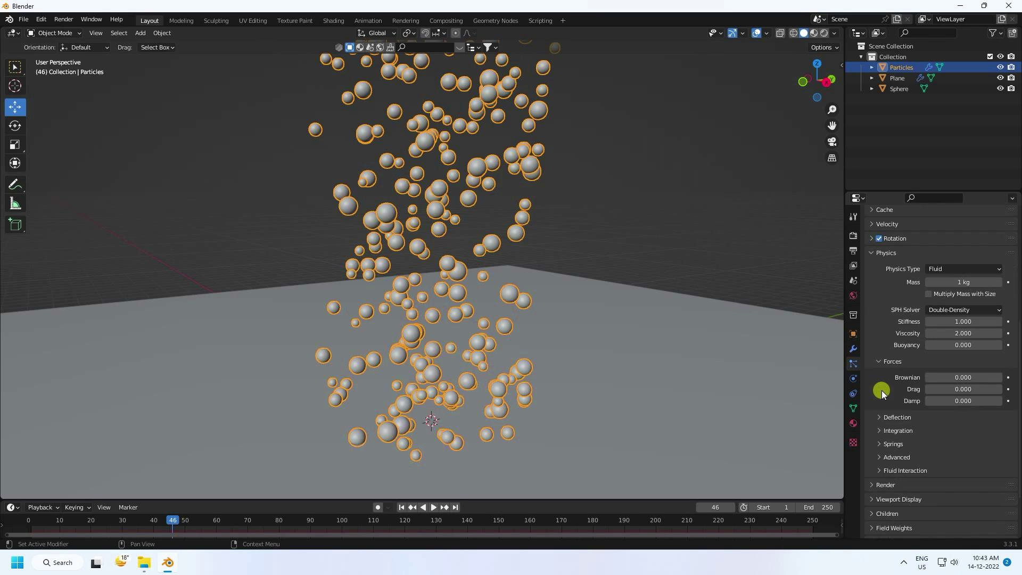
pyautogui.click(879, 417)
pyautogui.scroll(-5, 879, 410)
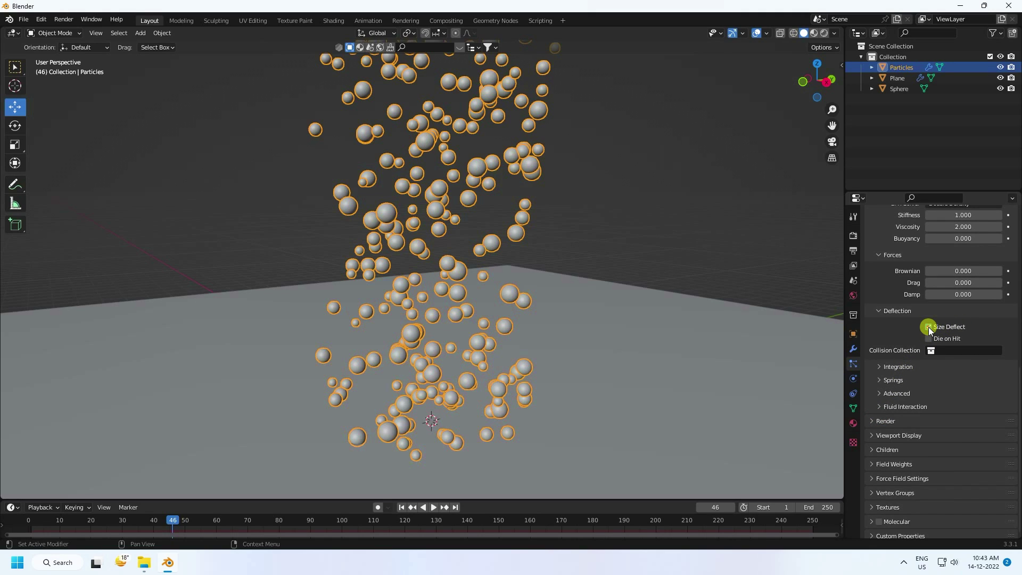
pyautogui.click(401, 507)
# Replay the simulation up to frame 199 and expand the Advanced fluid settings.
pyautogui.click(433, 507)
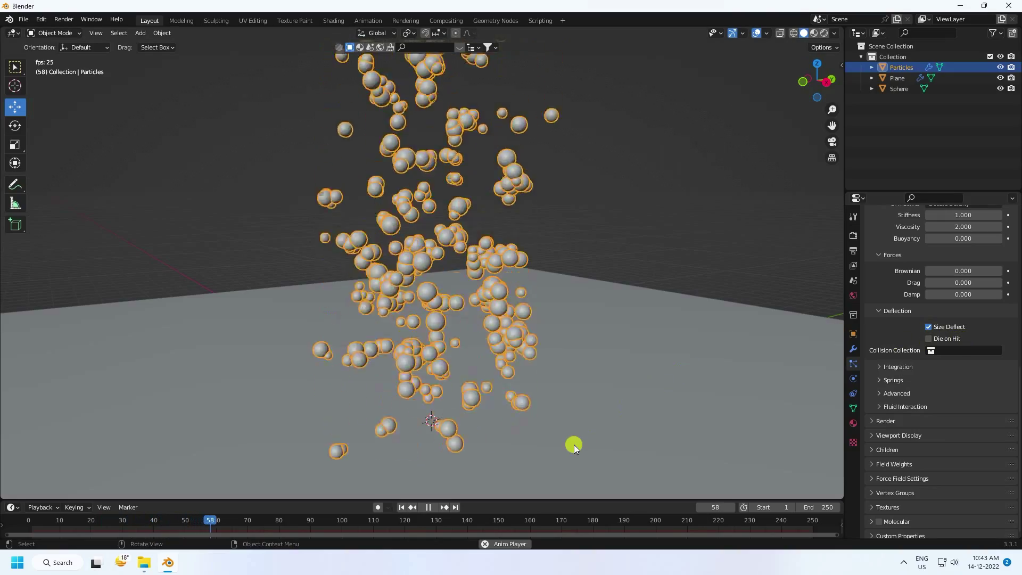
pyautogui.click(595, 222)
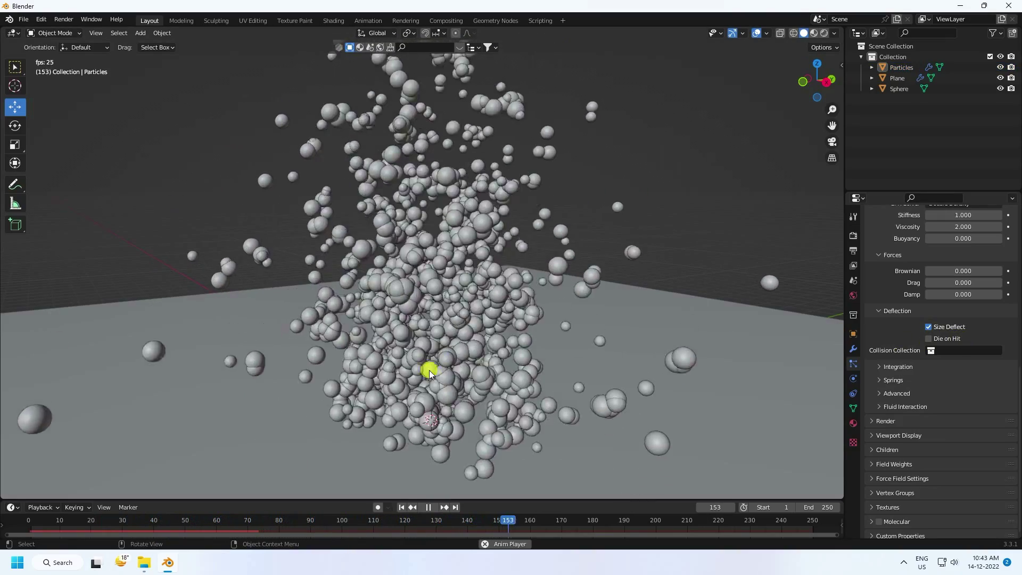
pyautogui.click(428, 507)
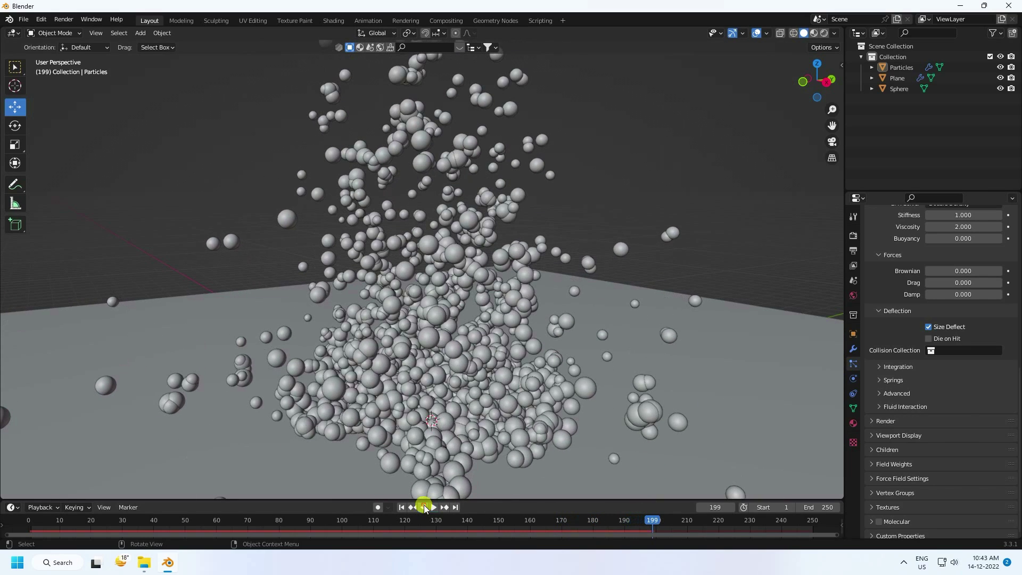
pyautogui.click(884, 367)
pyautogui.click(879, 367)
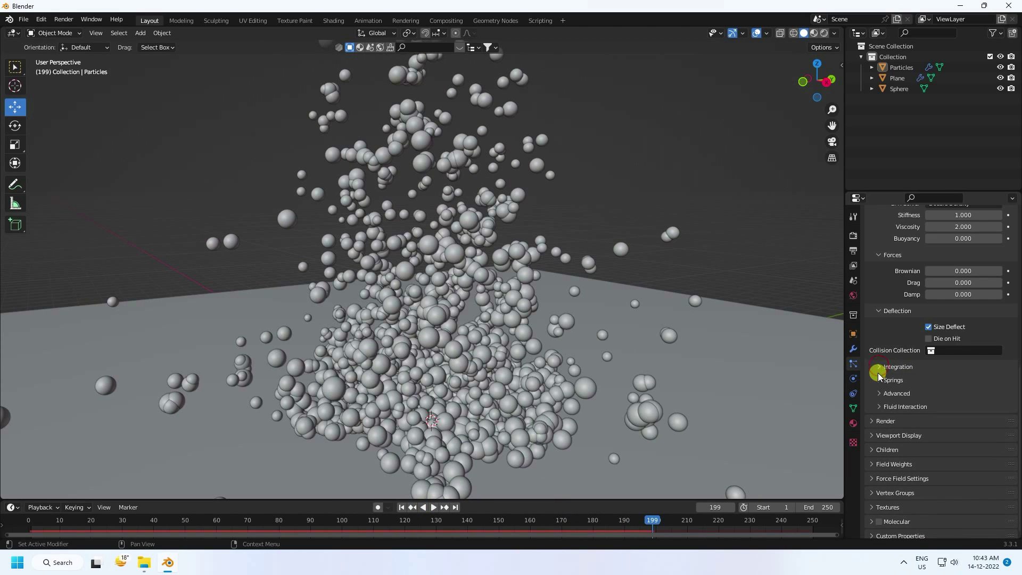
pyautogui.click(881, 394)
# Set Repulsion Factor 0.1, Interaction Radius 2 and Rest Density 2.
pyautogui.scroll(-3, 883, 397)
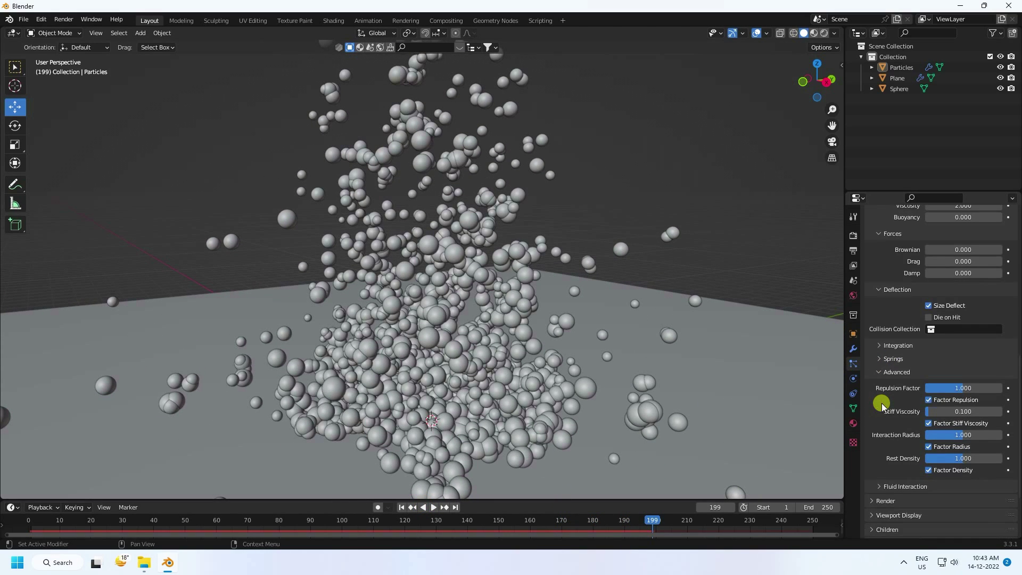
pyautogui.click(960, 346)
pyautogui.press('Return')
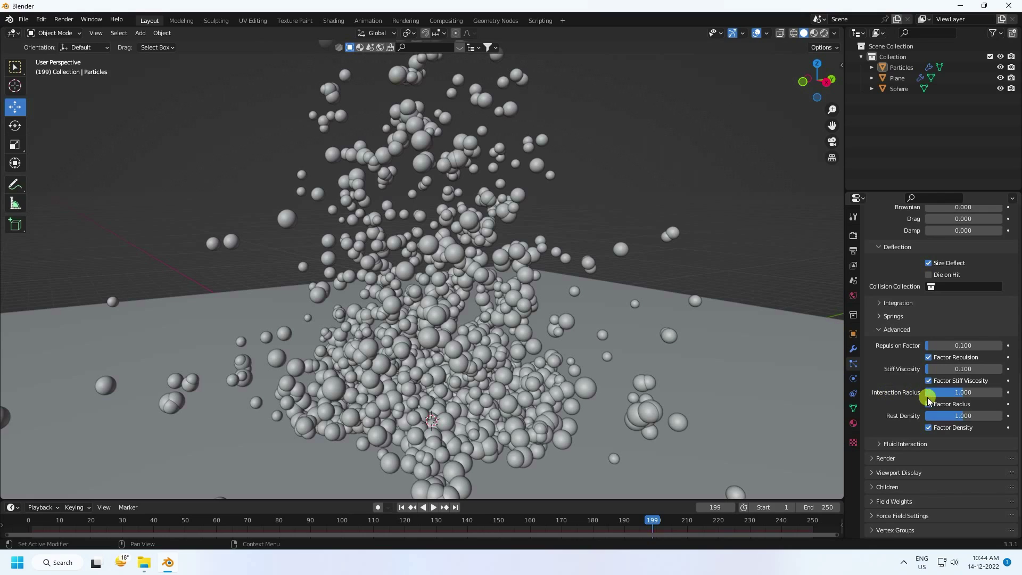
pyautogui.click(950, 394)
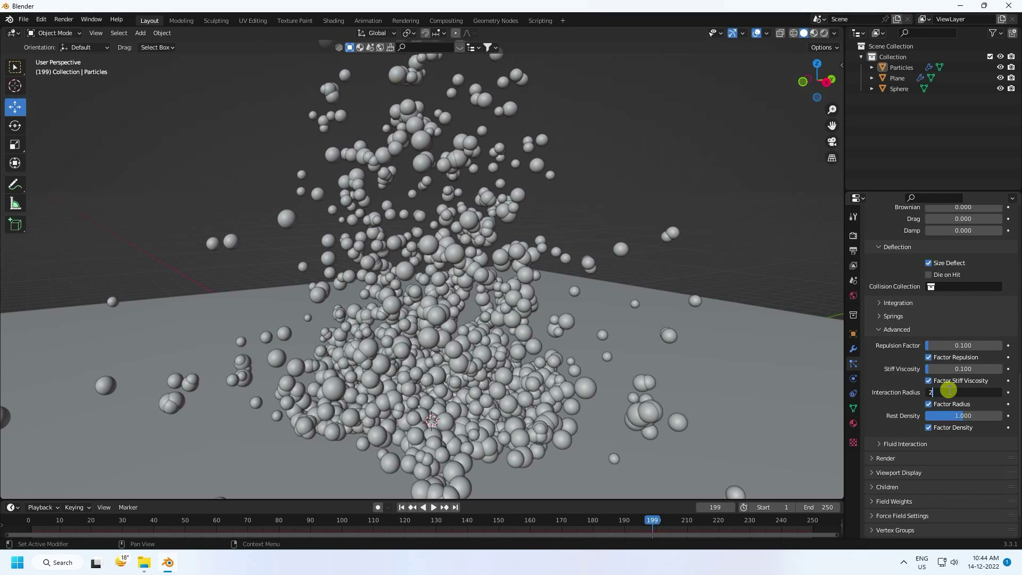
pyautogui.click(949, 414)
pyautogui.write('2')
pyautogui.press('Return')
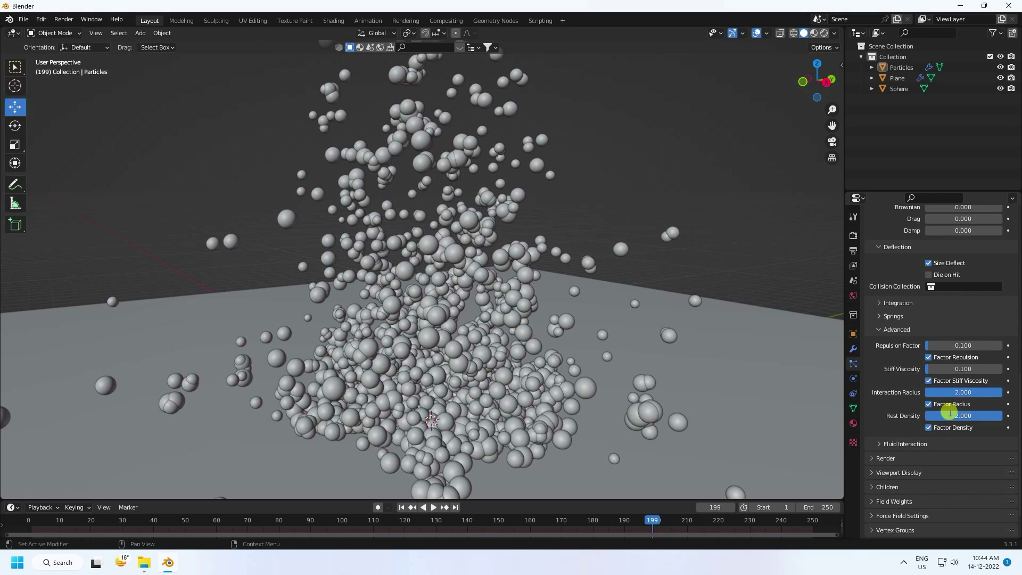
# Replay the simulation from frame 1 and orbit to watch the spreading spheres.
pyautogui.click(401, 507)
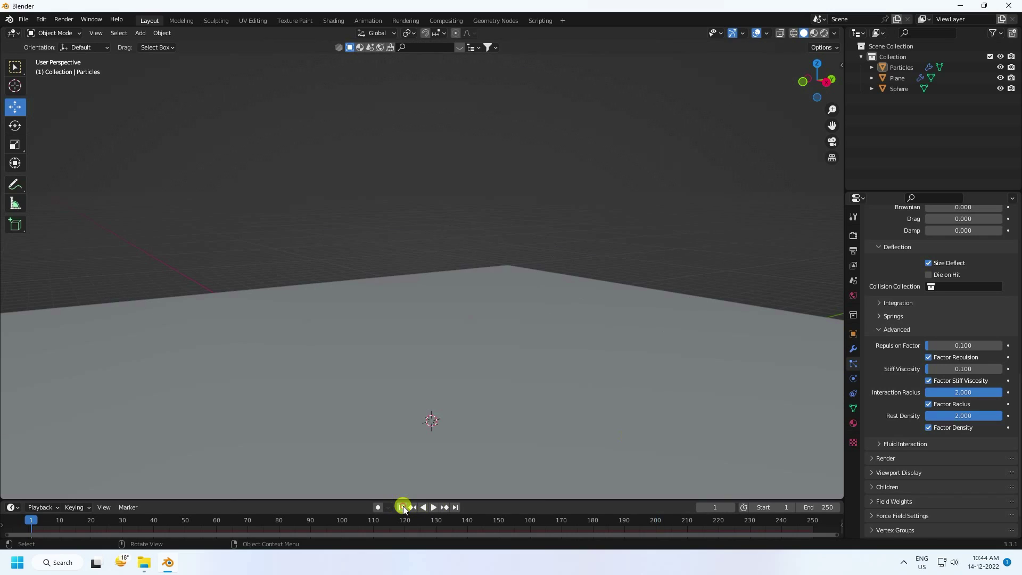
pyautogui.click(433, 507)
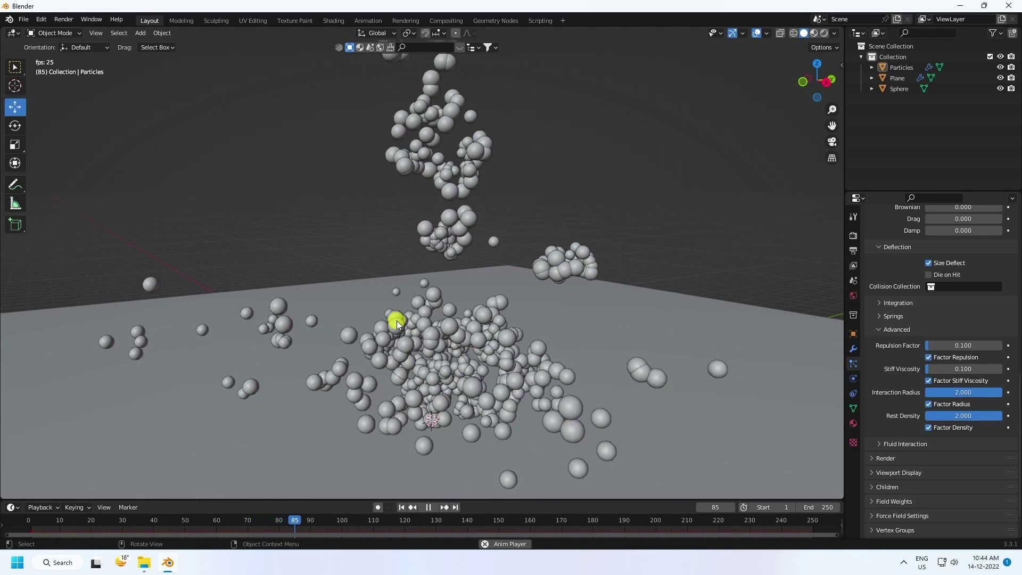
pyautogui.scroll(1, 484, 457)
pyautogui.moveTo(487, 459); pyautogui.dragTo(458, 342, button='middle')
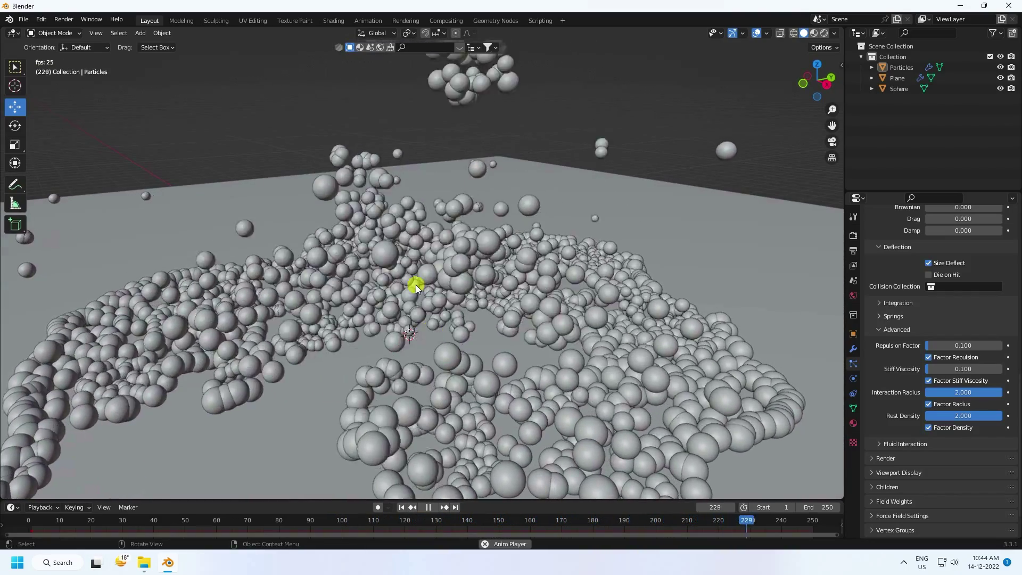
# Set the end frame to 500, play the full simulation, then rewind to frame 1.
pyautogui.click(427, 508)
pyautogui.click(402, 507)
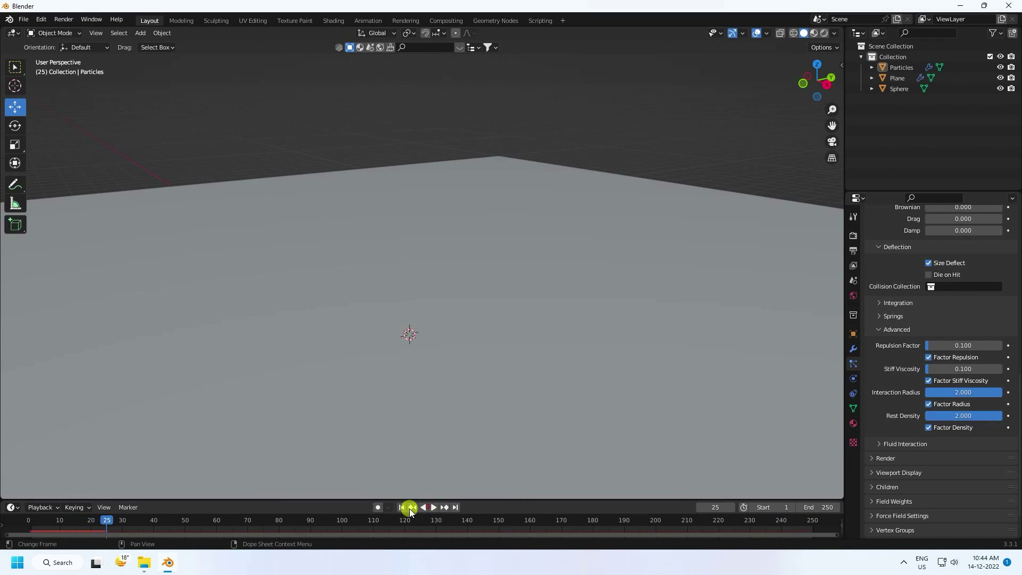
pyautogui.click(820, 507)
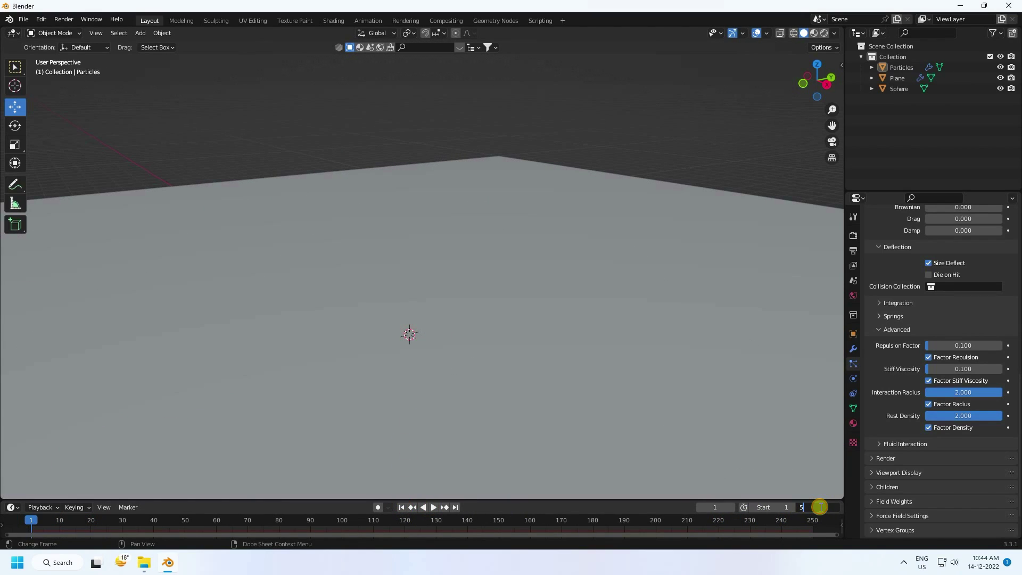
pyautogui.press('Return')
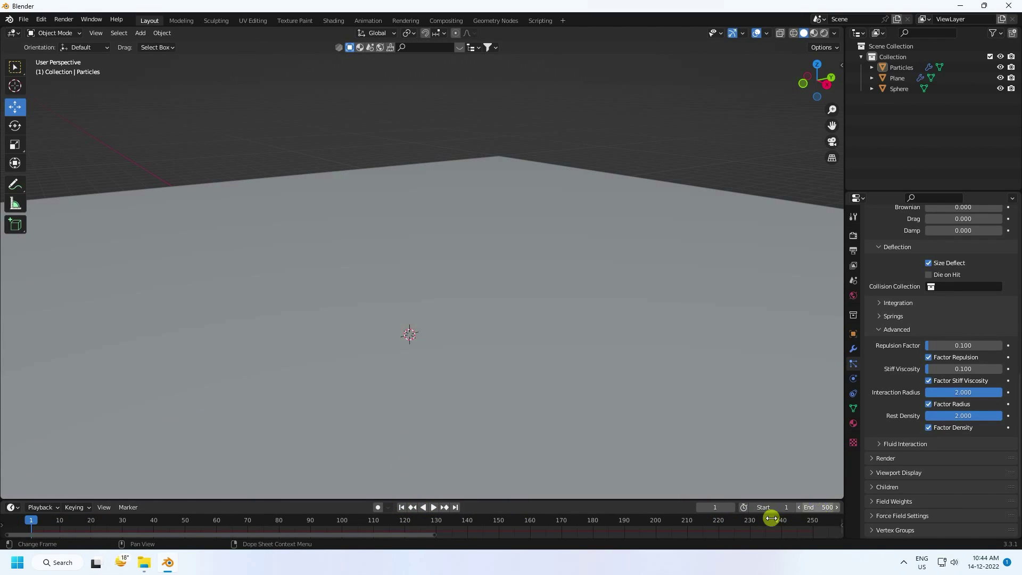
pyautogui.click(433, 505)
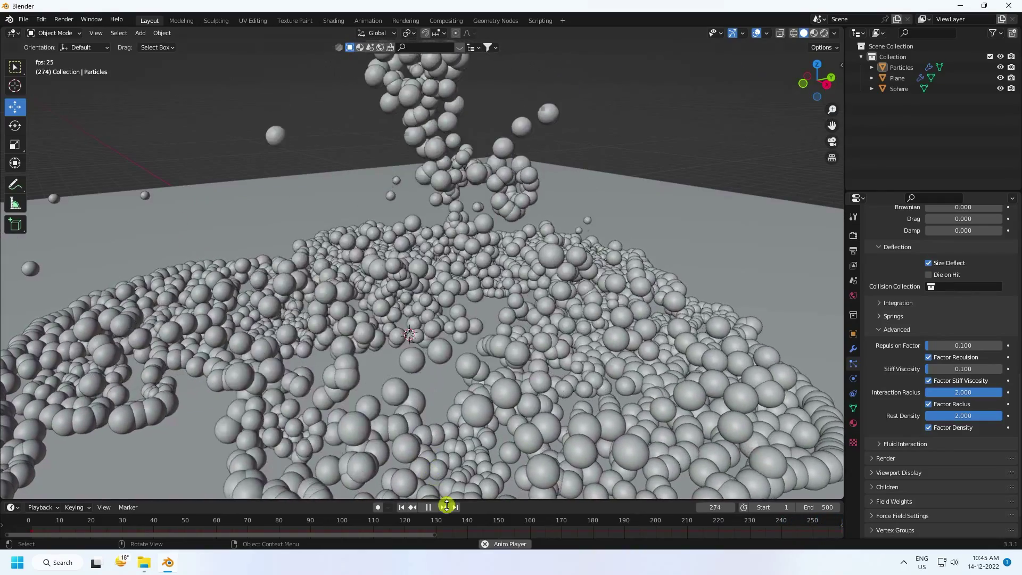
pyautogui.click(428, 507)
pyautogui.click(402, 507)
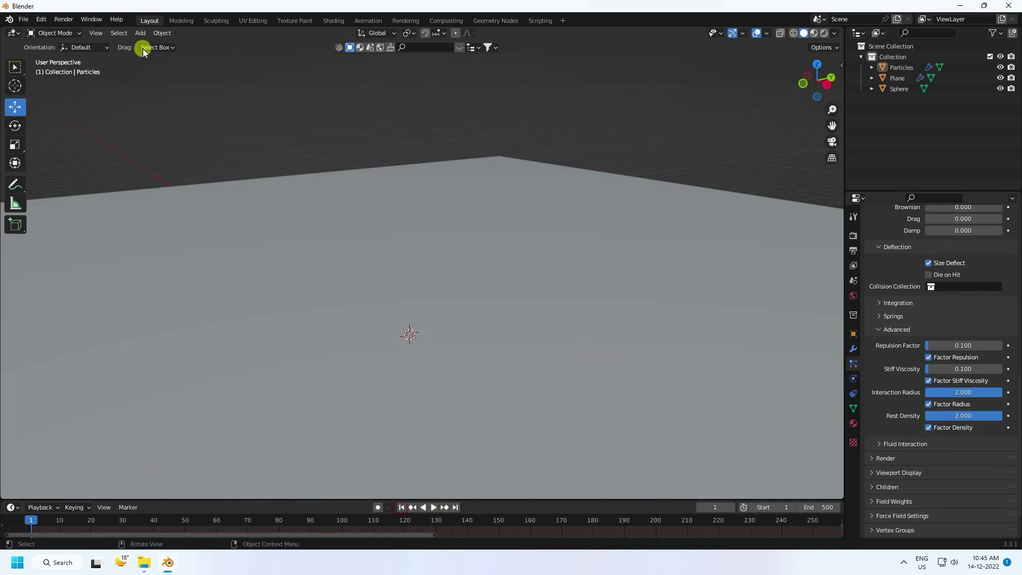
# Add a Vortex force field of Strength 2 and play until spheres heap around it.
pyautogui.click(141, 33)
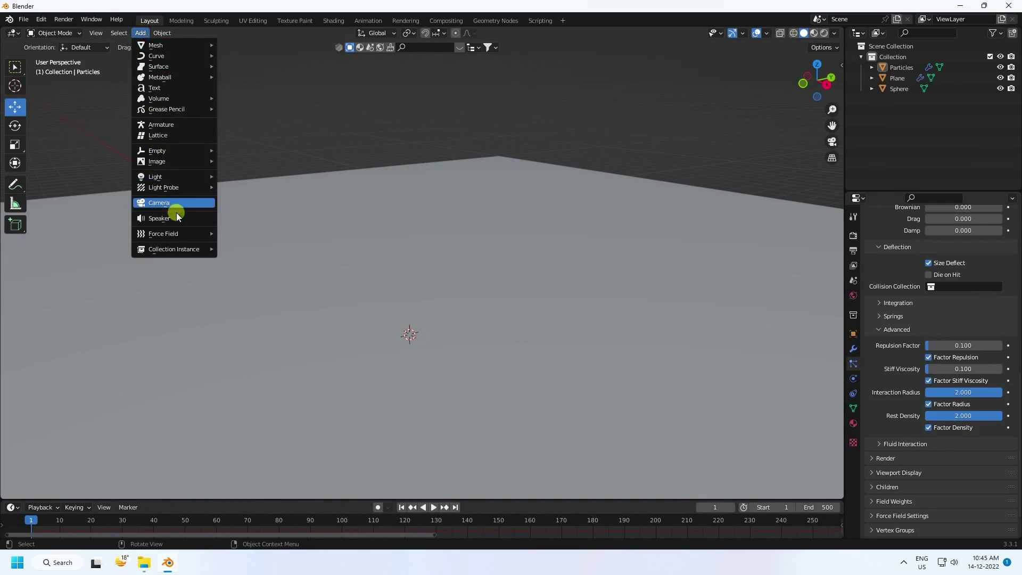
pyautogui.moveTo(158, 236)
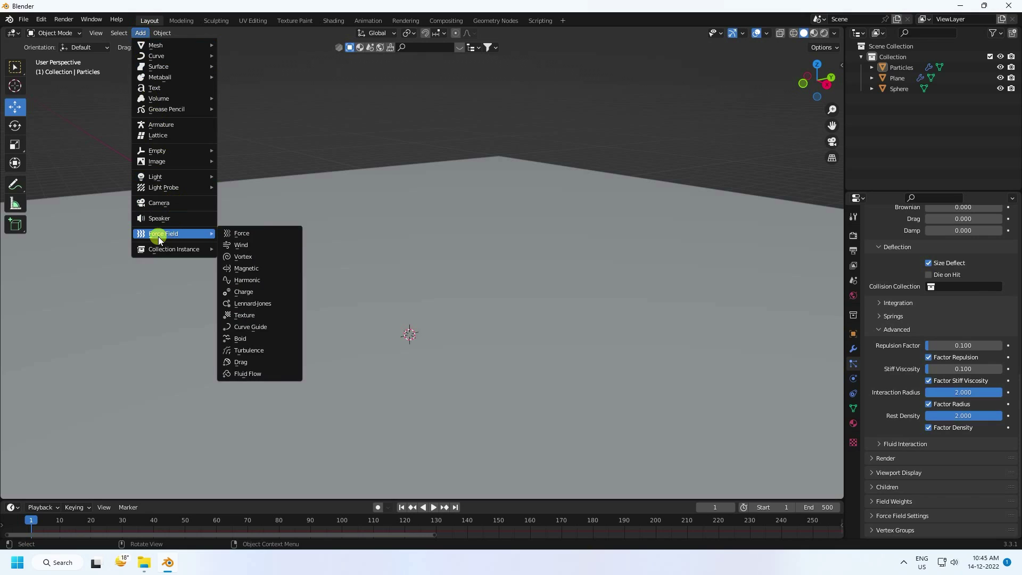
pyautogui.click(246, 259)
pyautogui.click(853, 348)
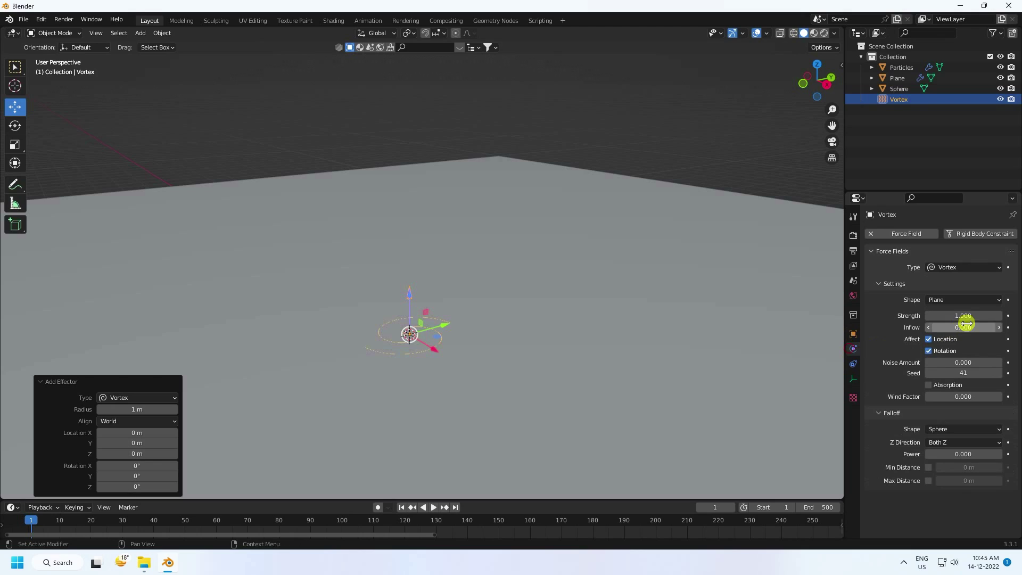
pyautogui.press('Return')
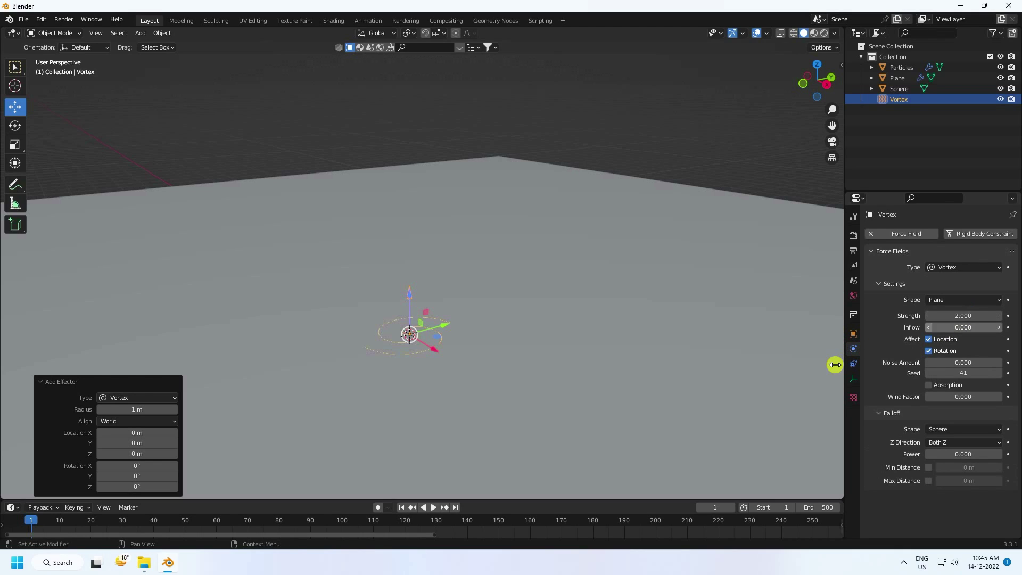
pyautogui.click(432, 508)
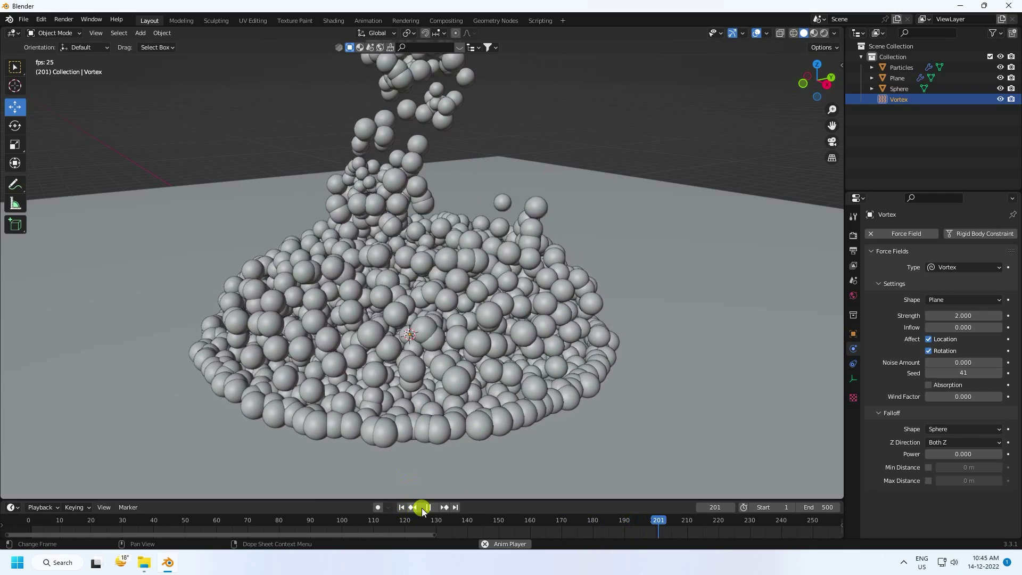
pyautogui.click(424, 506)
# Add a Turbulence force field, then replay from frame 1 and zoom to watch the spheres scatter.
pyautogui.click(140, 33)
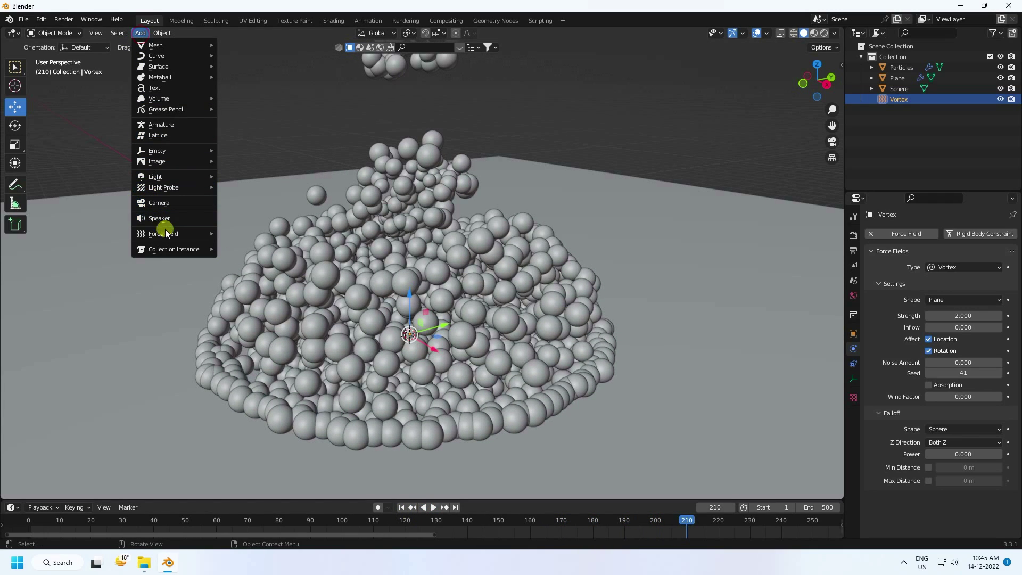
pyautogui.moveTo(166, 233)
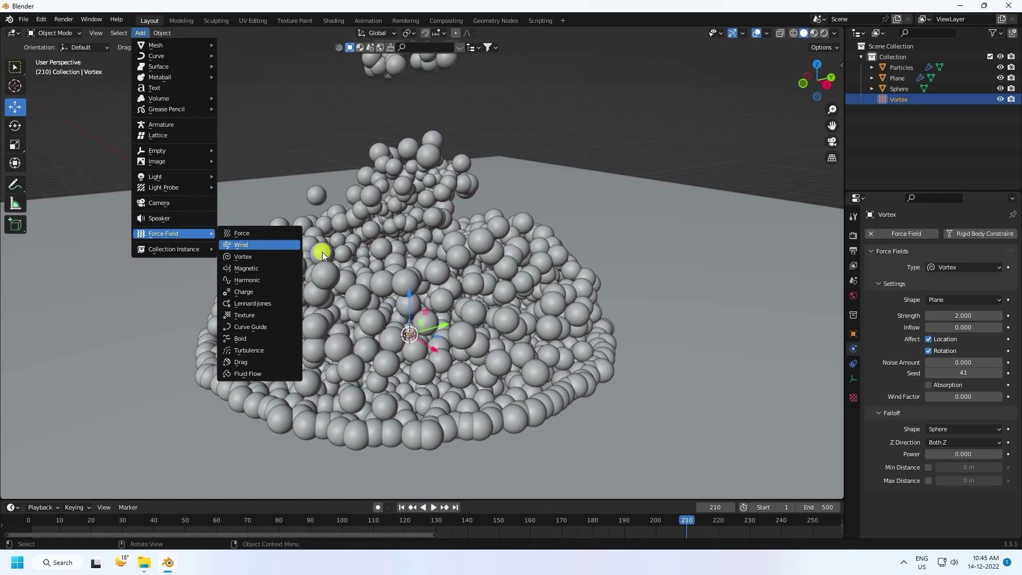
pyautogui.click(257, 350)
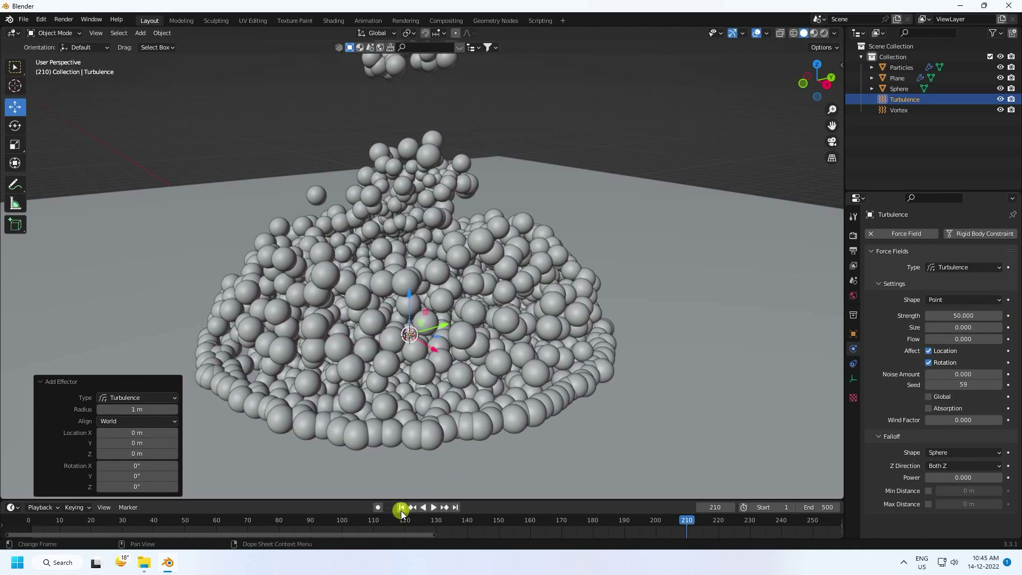
pyautogui.click(401, 509)
pyautogui.click(433, 508)
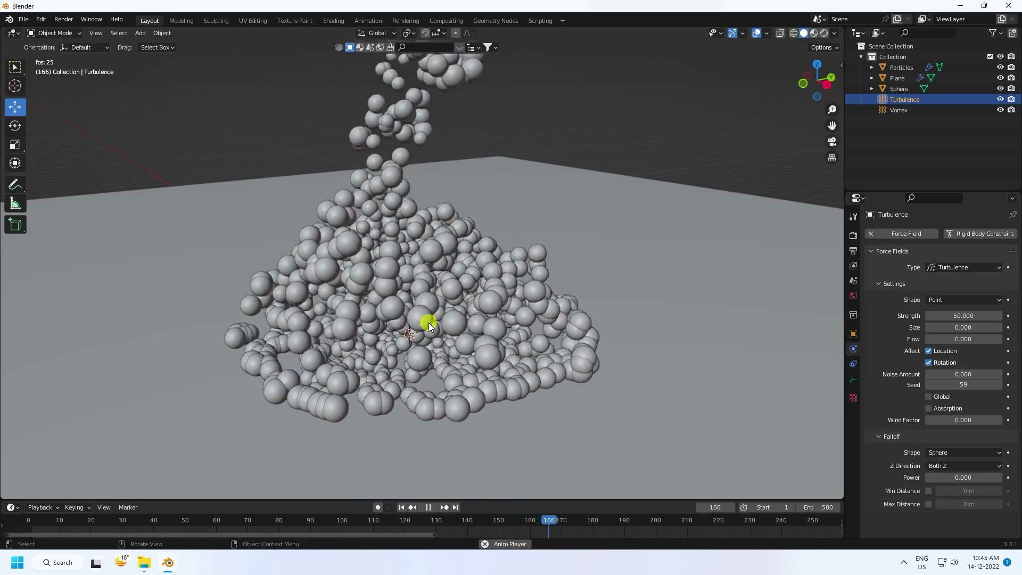
pyautogui.scroll(1, 429, 322)
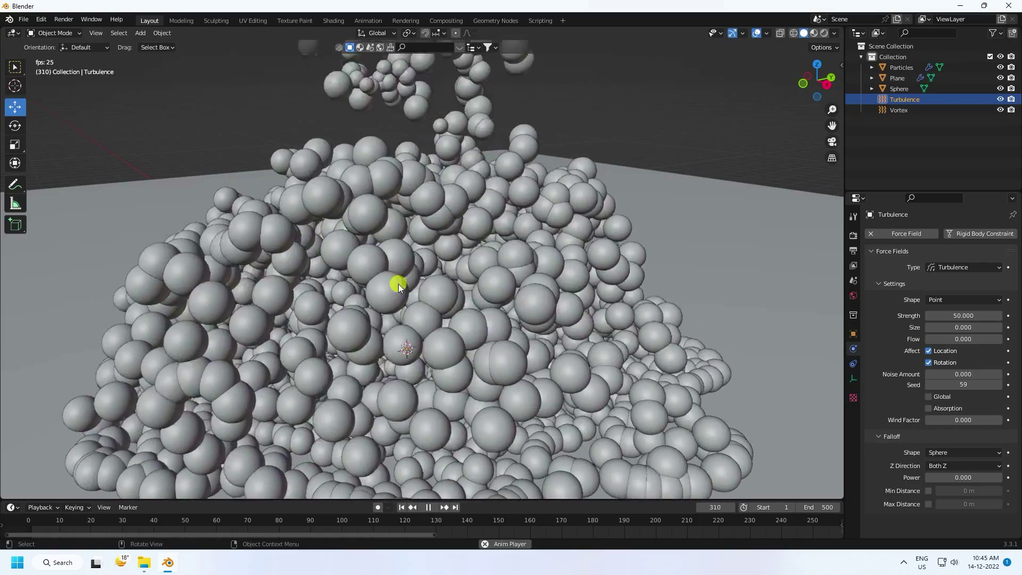
pyautogui.scroll(-3, 405, 309)
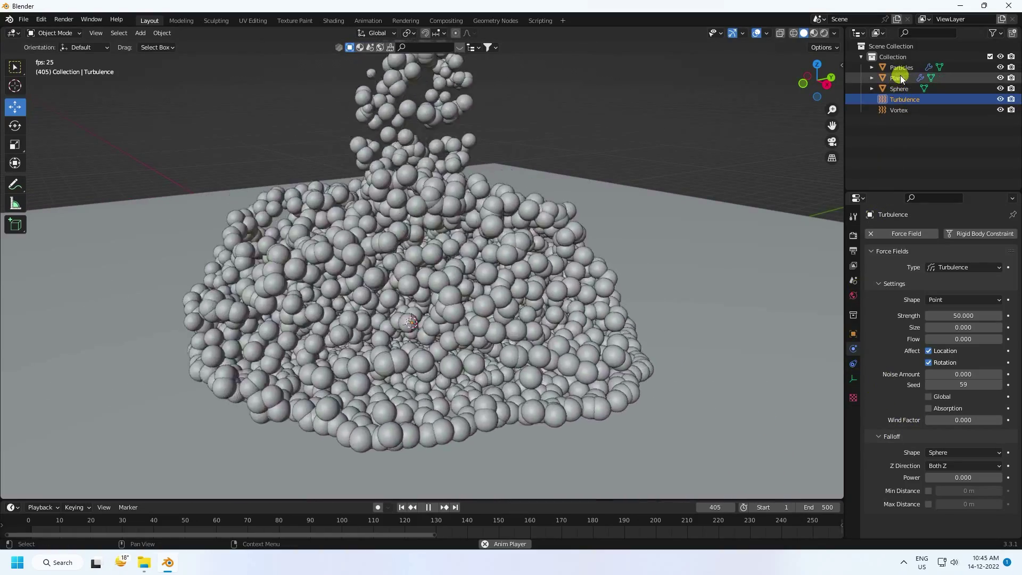
# Stop playback and bring up the Particles emitter's particle settings.
pyautogui.click(902, 68)
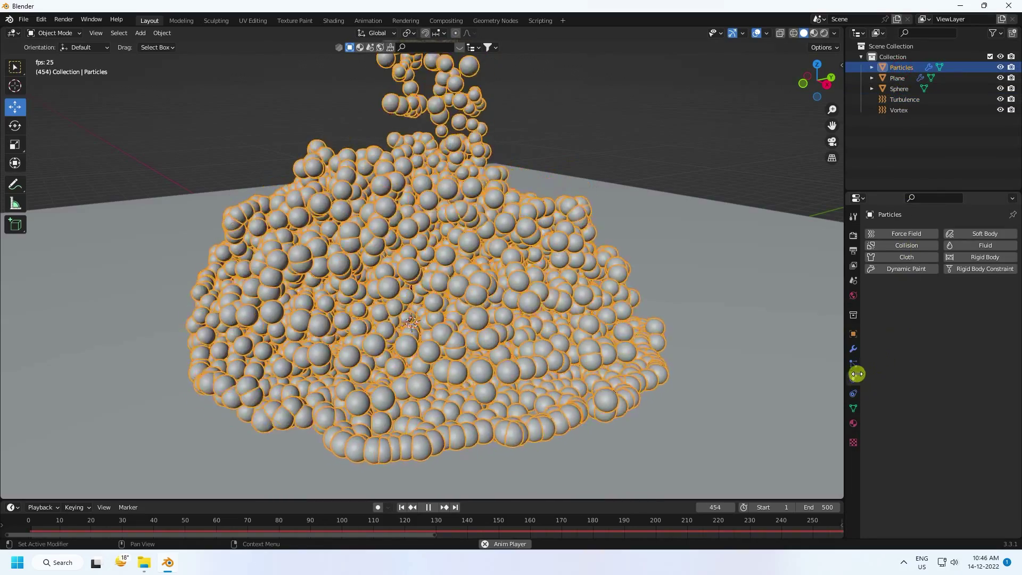
pyautogui.click(853, 364)
pyautogui.scroll(-5, 896, 399)
pyautogui.scroll(-10, 897, 400)
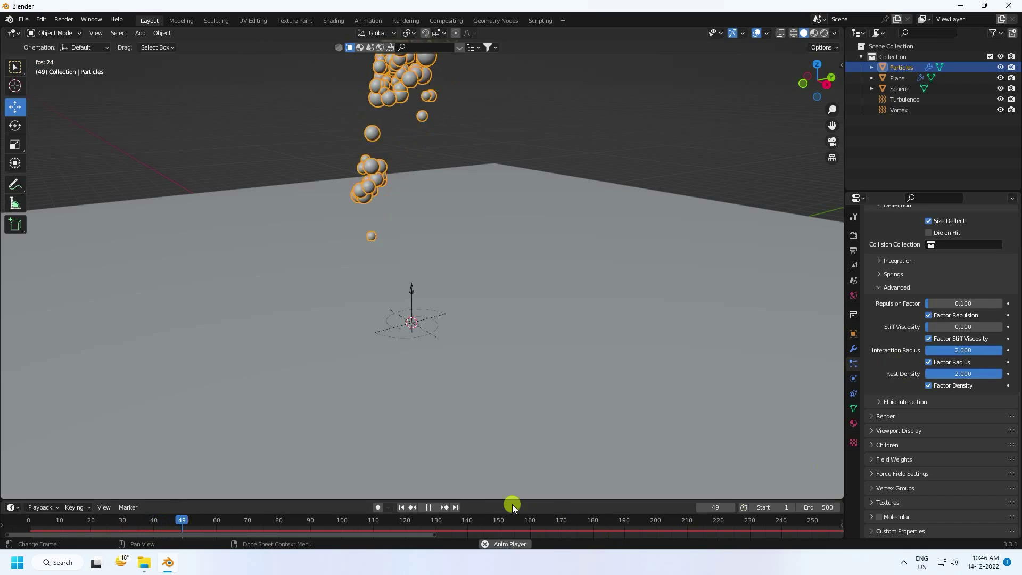
pyautogui.click(428, 507)
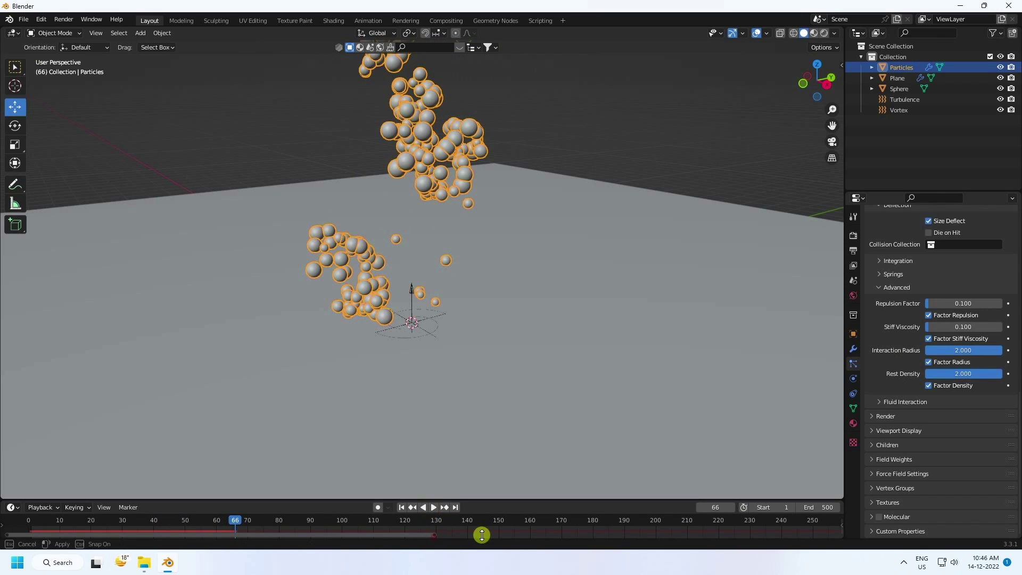
pyautogui.moveTo(442, 531); pyautogui.dragTo(838, 532)
pyautogui.scroll(15, 912, 395)
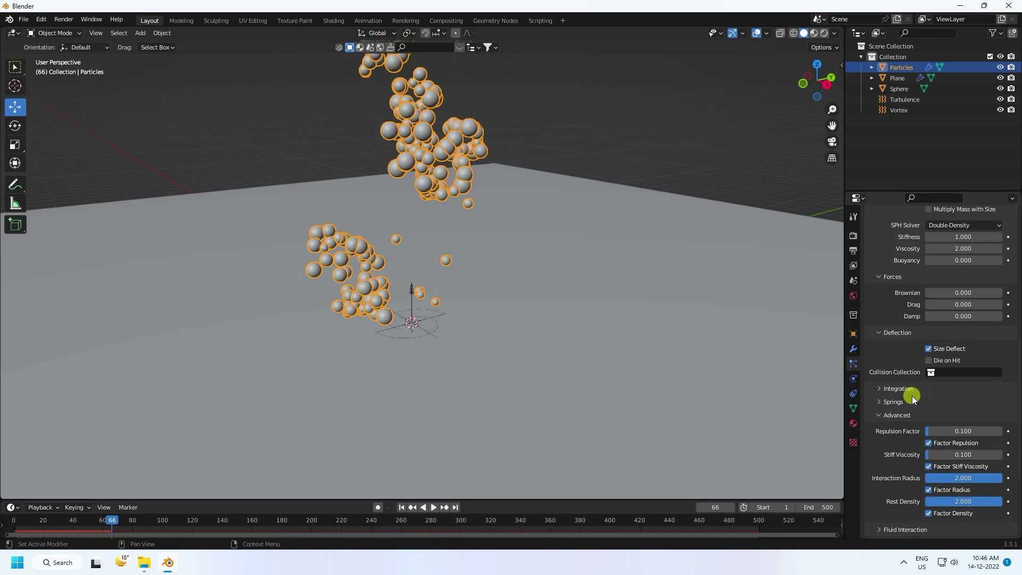
pyautogui.scroll(3, 903, 396)
# Bake All Dynamics from the Cache panel, then rewind to play the baked result.
pyautogui.click(867, 404)
pyautogui.scroll(-5, 877, 411)
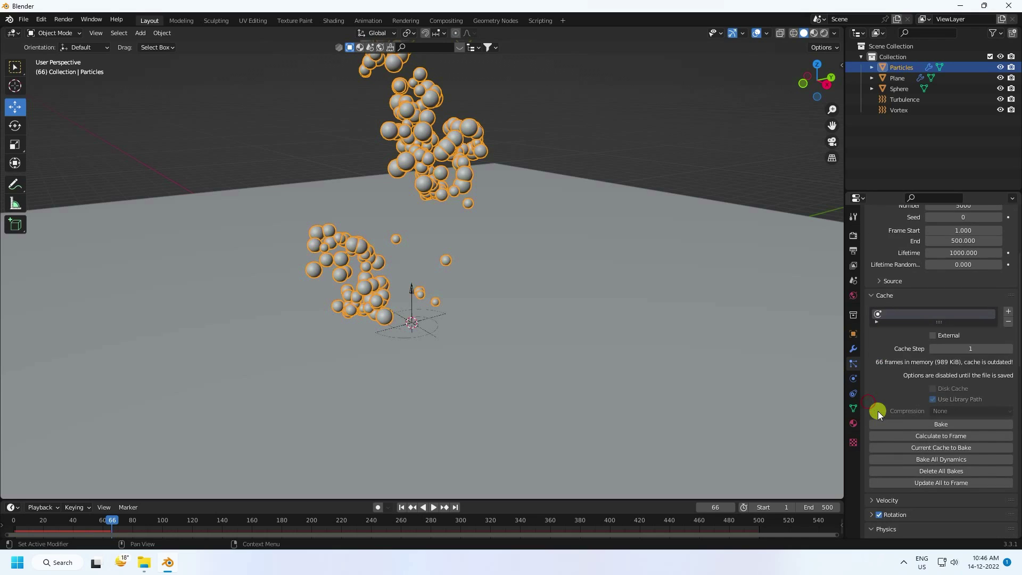
pyautogui.click(929, 459)
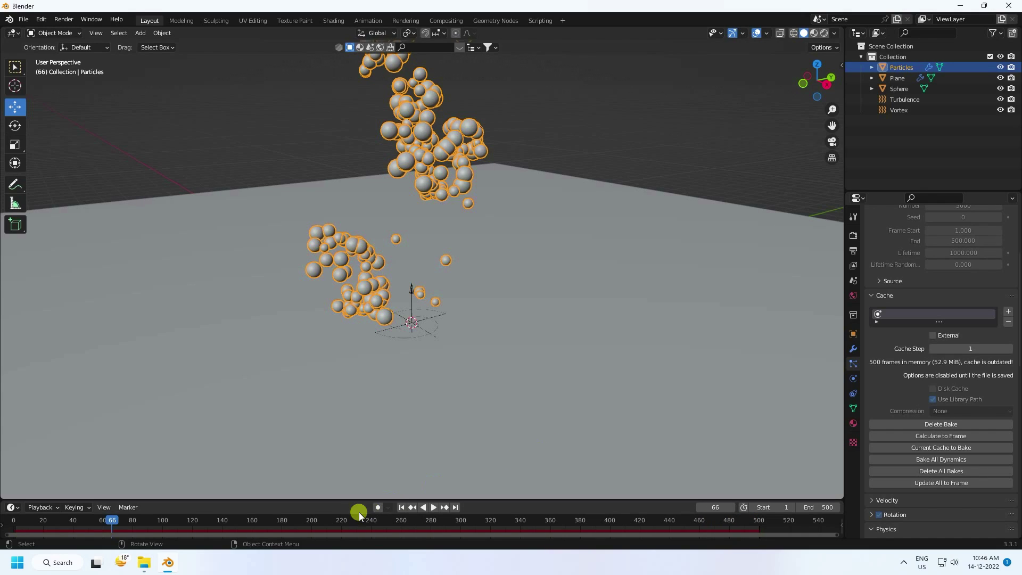
pyautogui.hotkey('shift', 'Left')
pyautogui.click(439, 456)
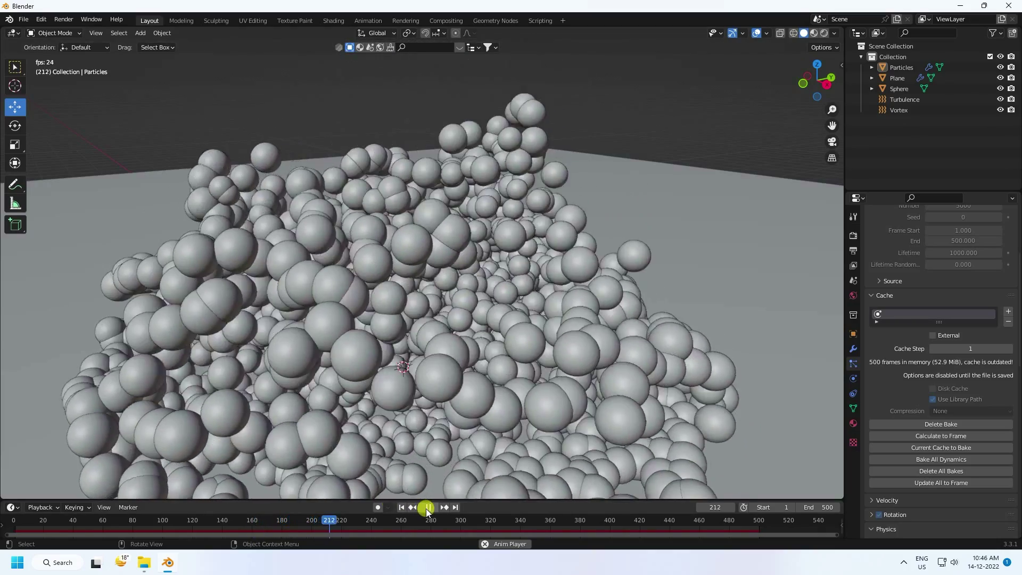
# Stop playback, select the ground plane and switch it into Edit Mode.
pyautogui.click(428, 508)
pyautogui.scroll(-5, 429, 344)
pyautogui.moveTo(436, 343); pyautogui.dragTo(544, 295, button='middle')
pyautogui.scroll(4, 632, 171)
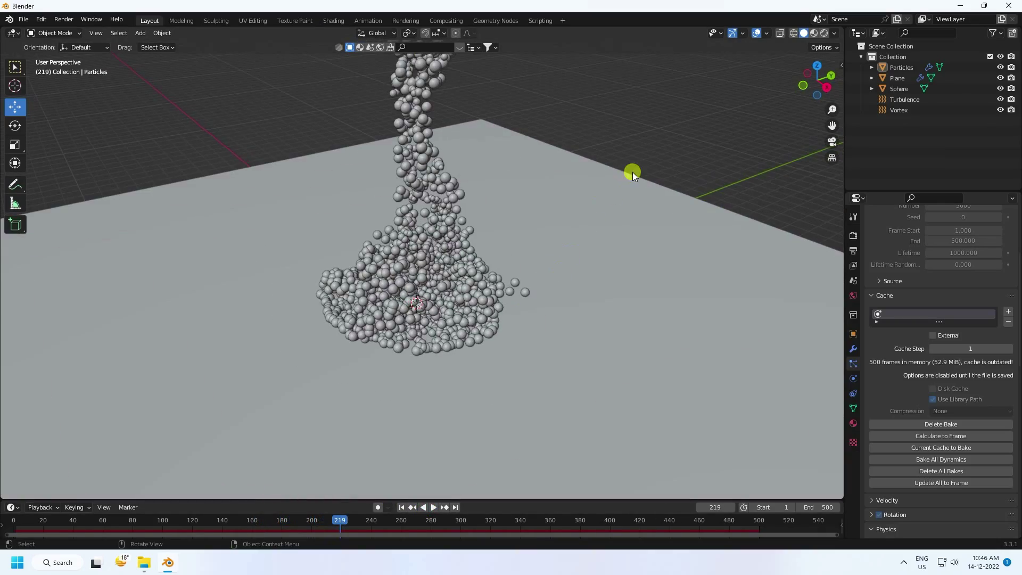
pyautogui.click(632, 175)
pyautogui.keyDown('shift'); pyautogui.moveTo(603, 210); pyautogui.dragTo(428, 177, button='middle'); pyautogui.keyUp('shift')
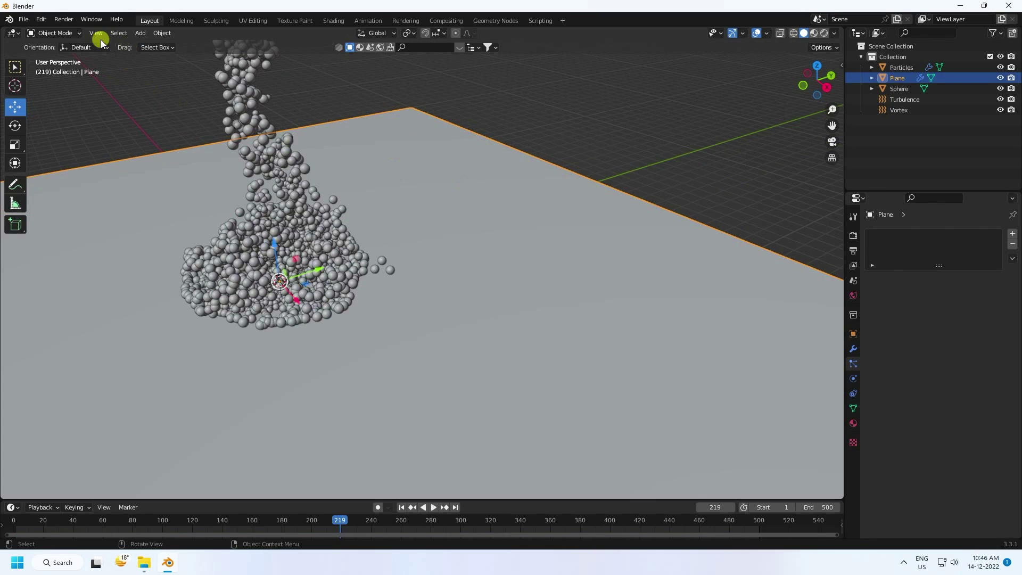
pyautogui.click(53, 33)
pyautogui.click(65, 52)
# Extrude the plane's far edge and raise it along Z into a tall back wall.
pyautogui.moveTo(314, 164); pyautogui.dragTo(128, 44, button='middle')
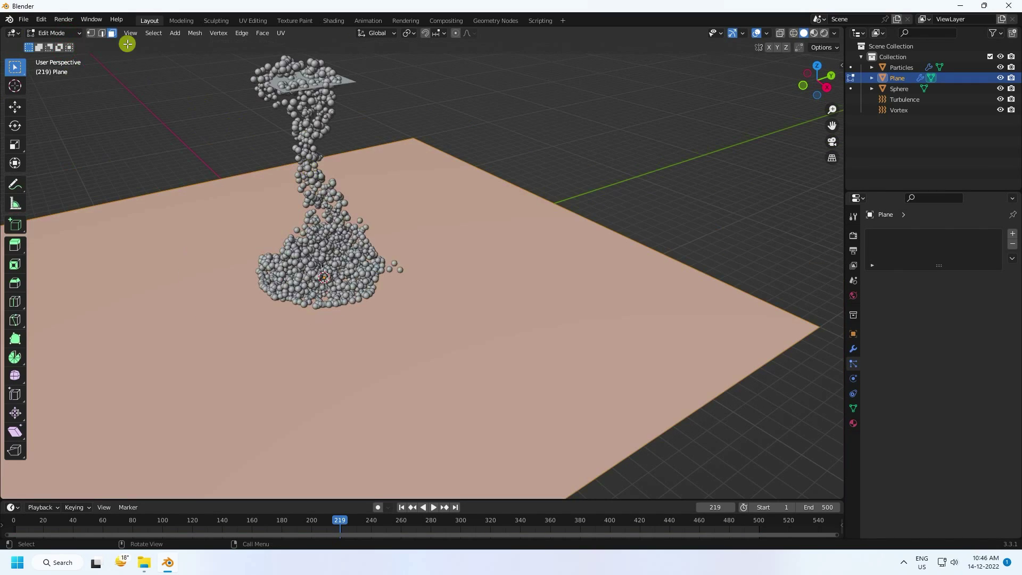
pyautogui.click(473, 166)
pyautogui.press('g')
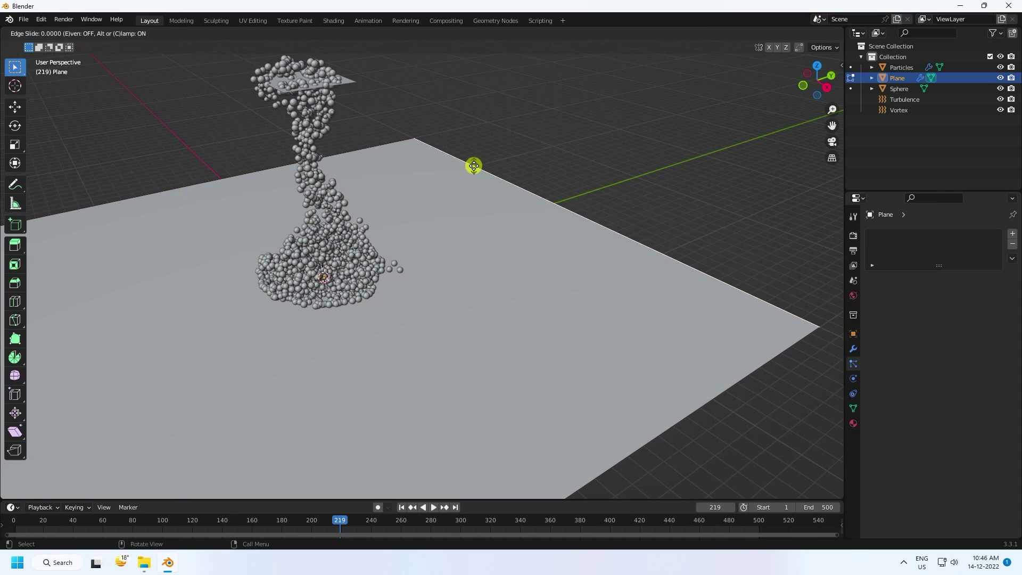
pyautogui.click(473, 166)
pyautogui.scroll(-2, 474, 166)
pyautogui.click(24, 107)
pyautogui.click(537, 224)
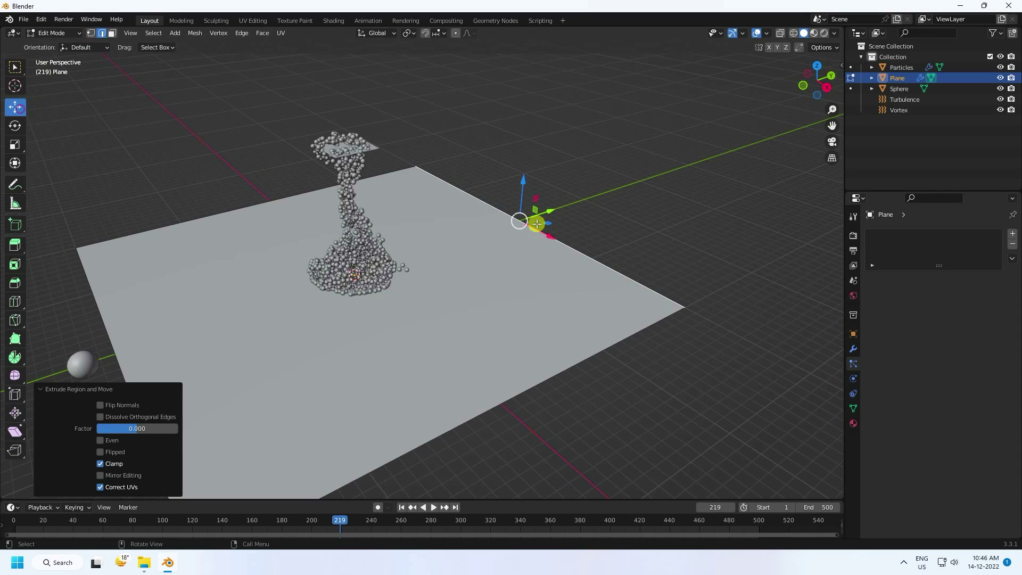
pyautogui.moveTo(522, 187); pyautogui.dragTo(524, 422)
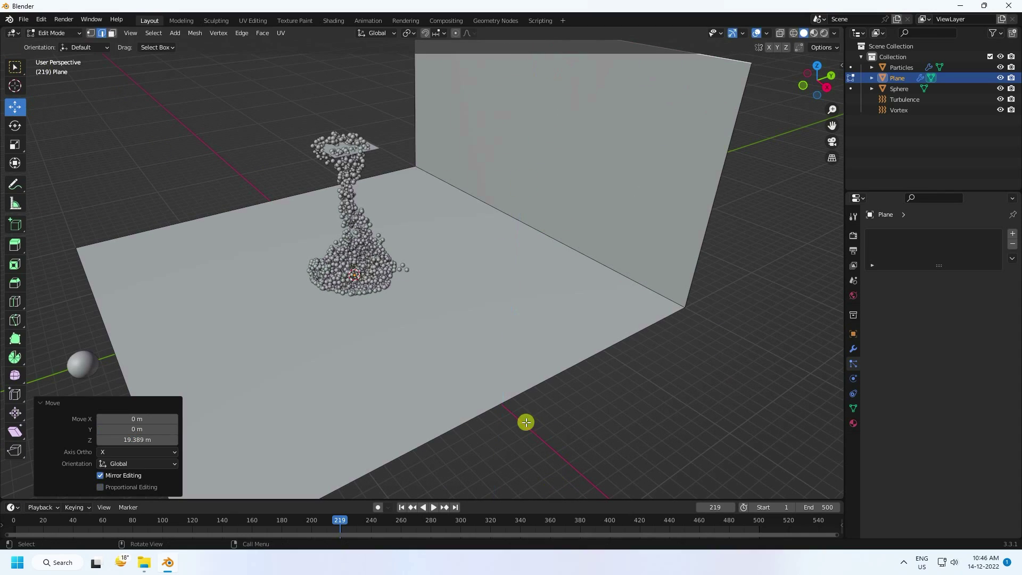
pyautogui.moveTo(491, 293); pyautogui.dragTo(463, 324, button='middle')
# Round the floor–wall corner with a 0.2 m, 30-segment Bevel modifier and return to Object Mode.
pyautogui.click(526, 266)
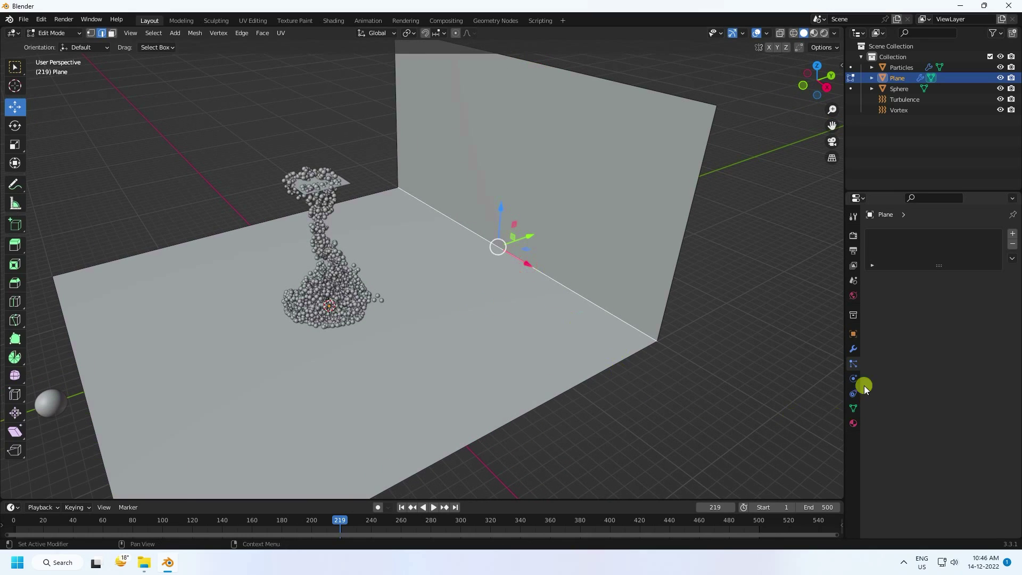
pyautogui.click(853, 348)
pyautogui.click(877, 234)
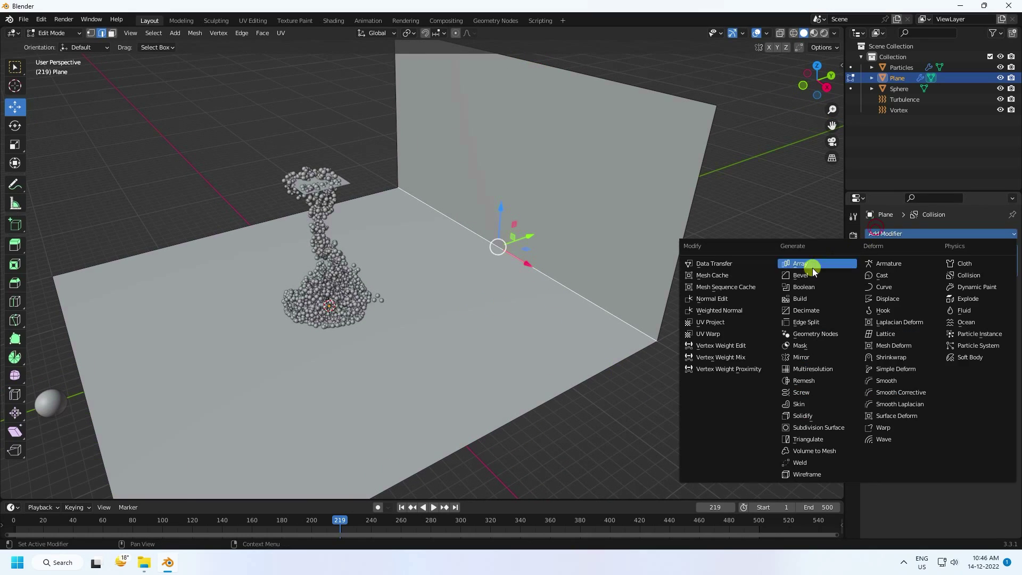
pyautogui.click(792, 262)
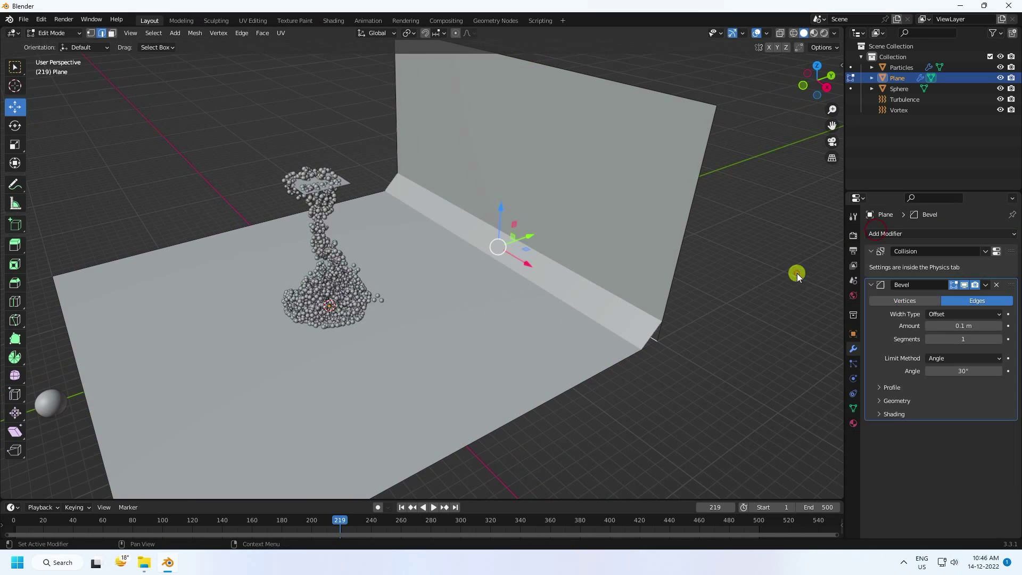
pyautogui.write('.2')
pyautogui.press('Return')
pyautogui.click(961, 335)
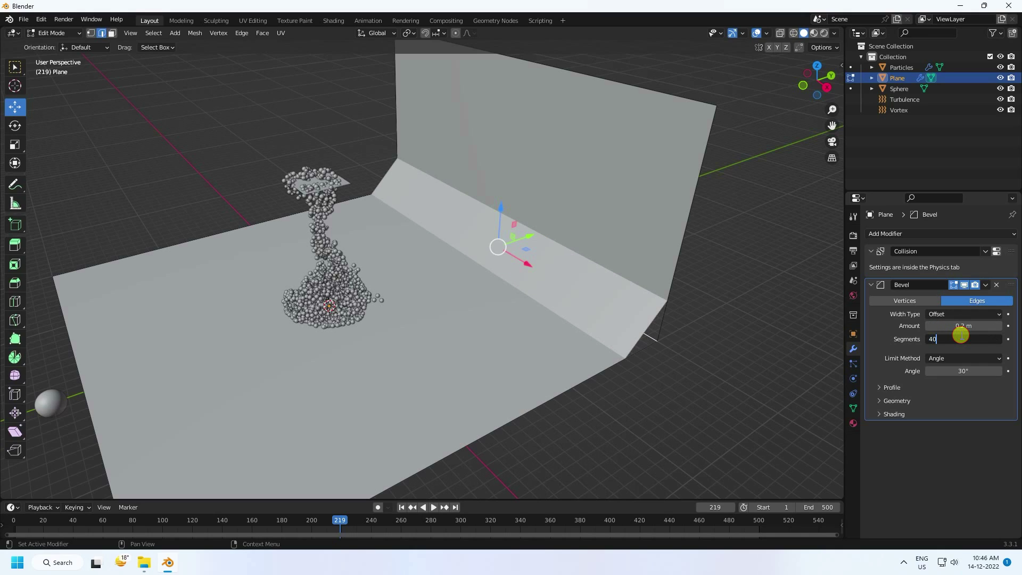
pyautogui.click(886, 327)
pyautogui.moveTo(966, 338); pyautogui.dragTo(966, 339)
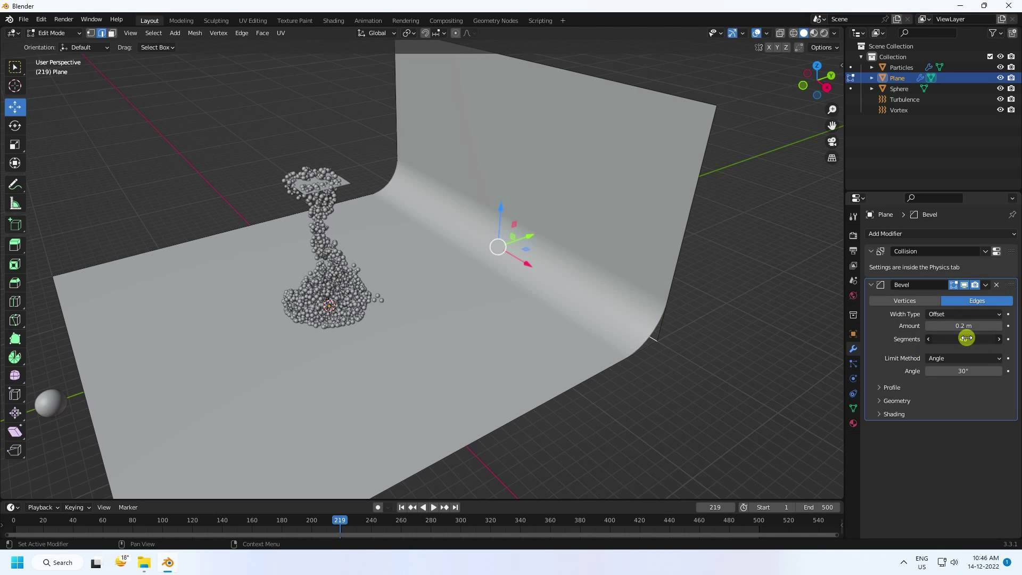
pyautogui.write('30')
pyautogui.press('Return')
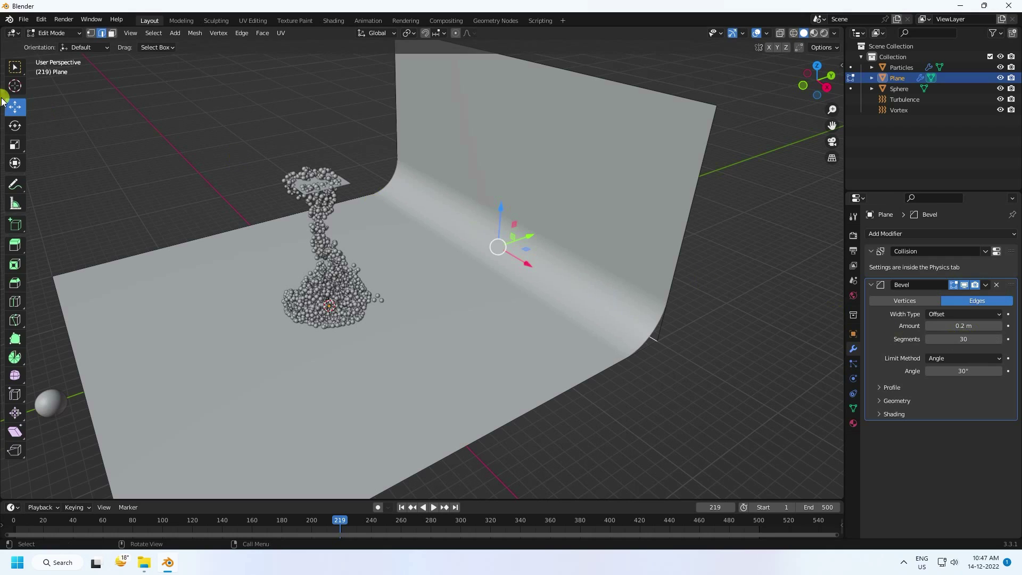
pyautogui.click(53, 33)
pyautogui.click(52, 46)
# Select the backdrop plane and browse the Append dialog, cancelling without appending anything.
pyautogui.scroll(3, 341, 332)
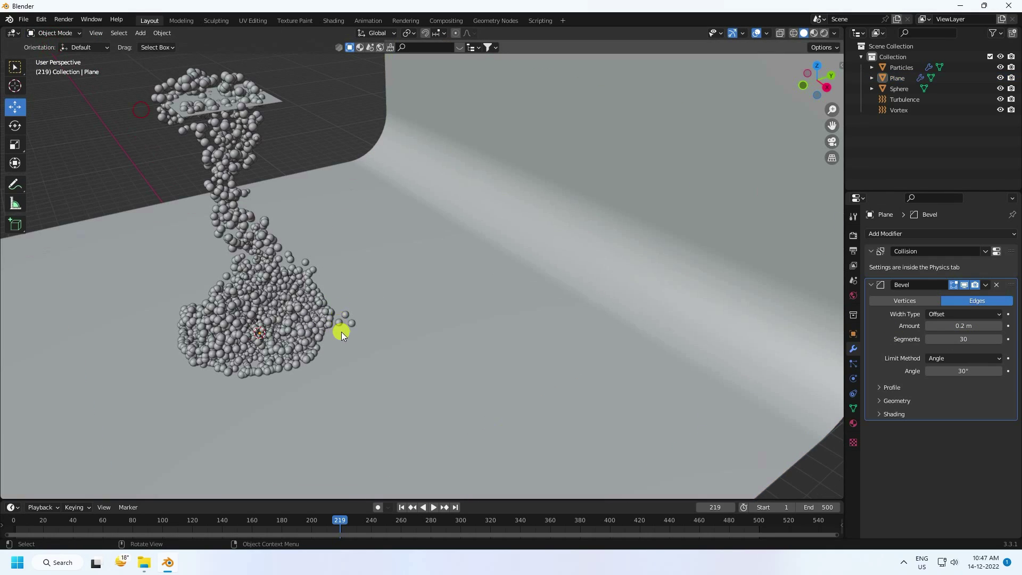
pyautogui.click(445, 332)
pyautogui.click(24, 20)
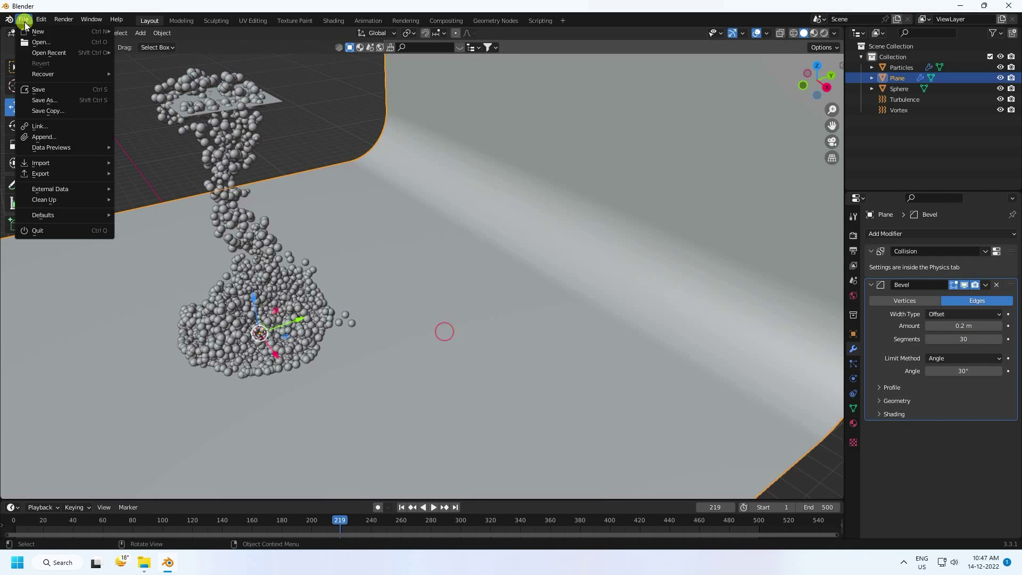
pyautogui.click(53, 137)
pyautogui.press('Escape')
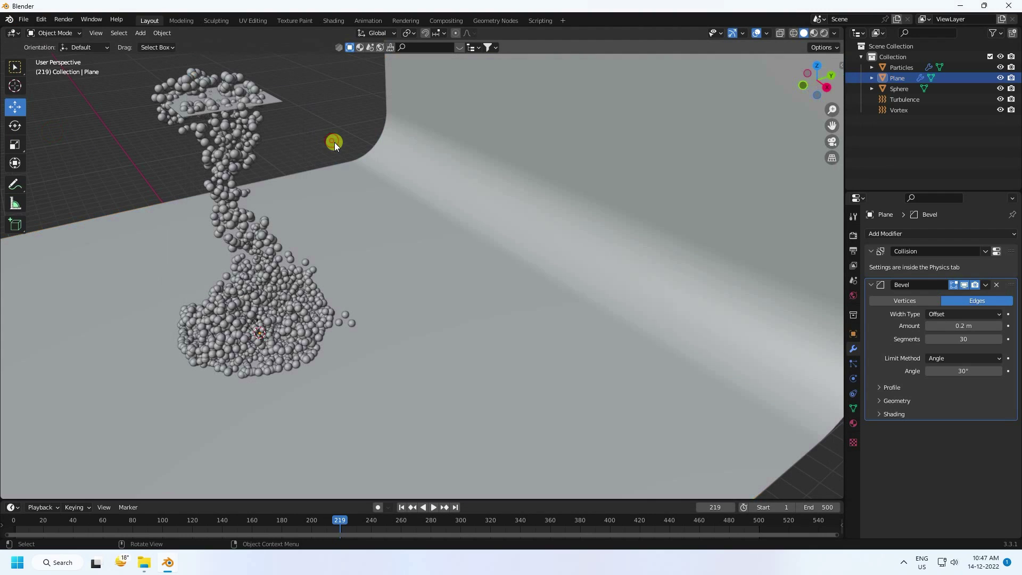
# Assign the pink BG material to the backdrop plane and switch the viewport to Material Preview.
pyautogui.click(853, 423)
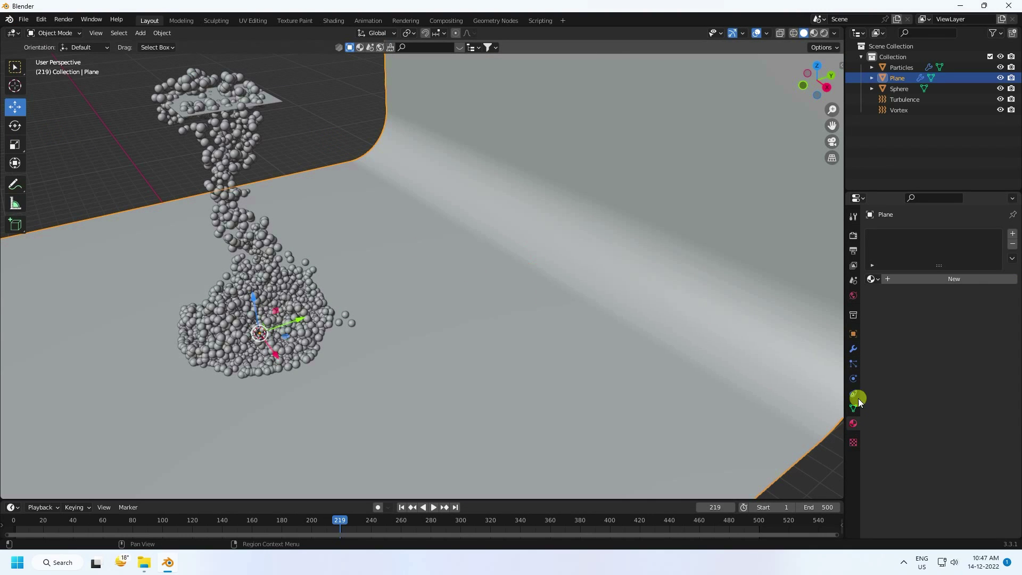
pyautogui.click(872, 278)
pyautogui.click(886, 296)
pyautogui.moveTo(463, 250); pyautogui.dragTo(590, 228, button='middle')
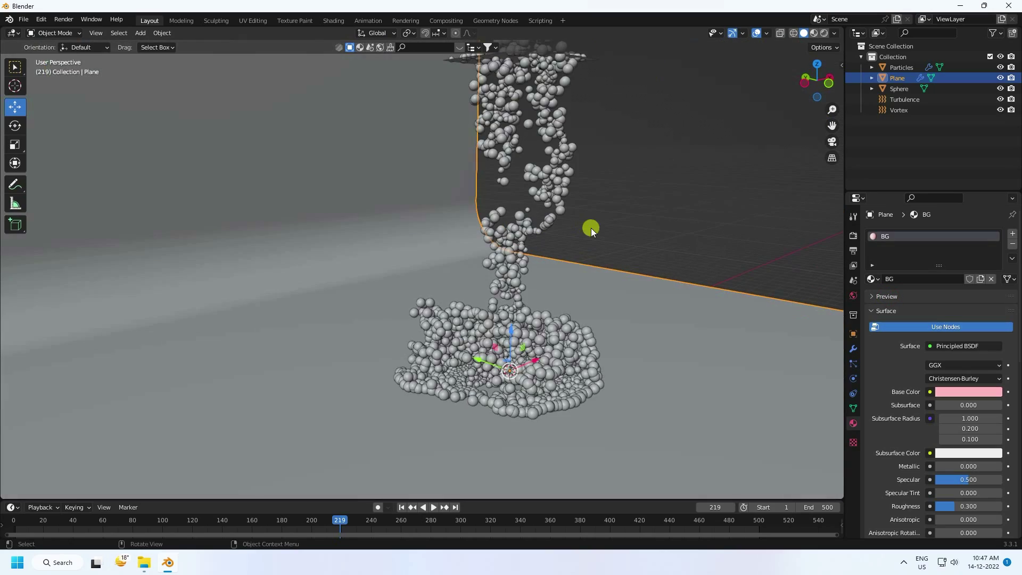
pyautogui.click(814, 33)
pyautogui.scroll(5, 582, 298)
pyautogui.scroll(-4, 530, 294)
pyautogui.moveTo(530, 294); pyautogui.dragTo(359, 186, button='middle')
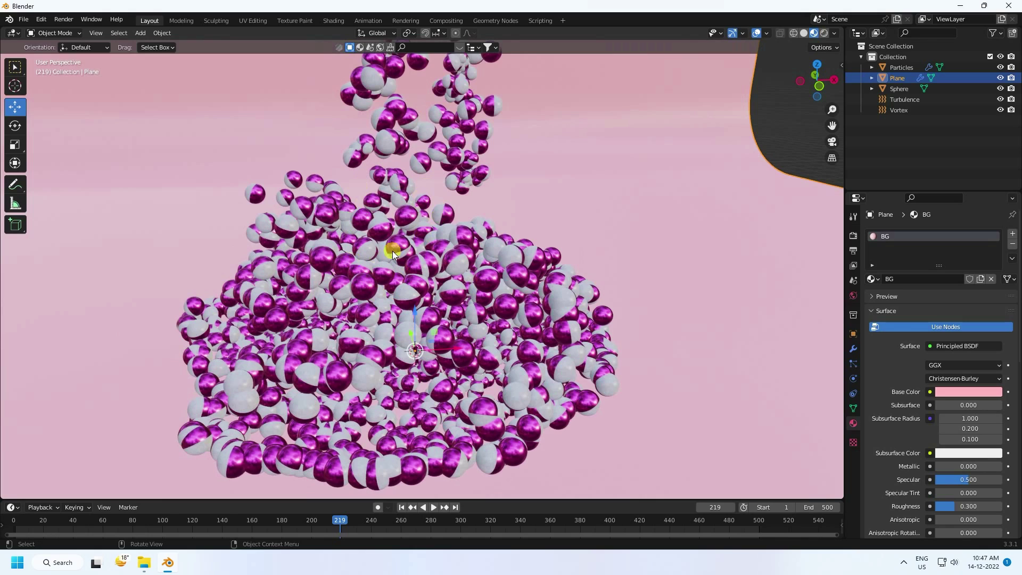
pyautogui.scroll(-8, 813, 298)
# Set the world colour to an Environment Texture loading brown_photostudio_01_4k.exr from Downloads.
pyautogui.click(854, 295)
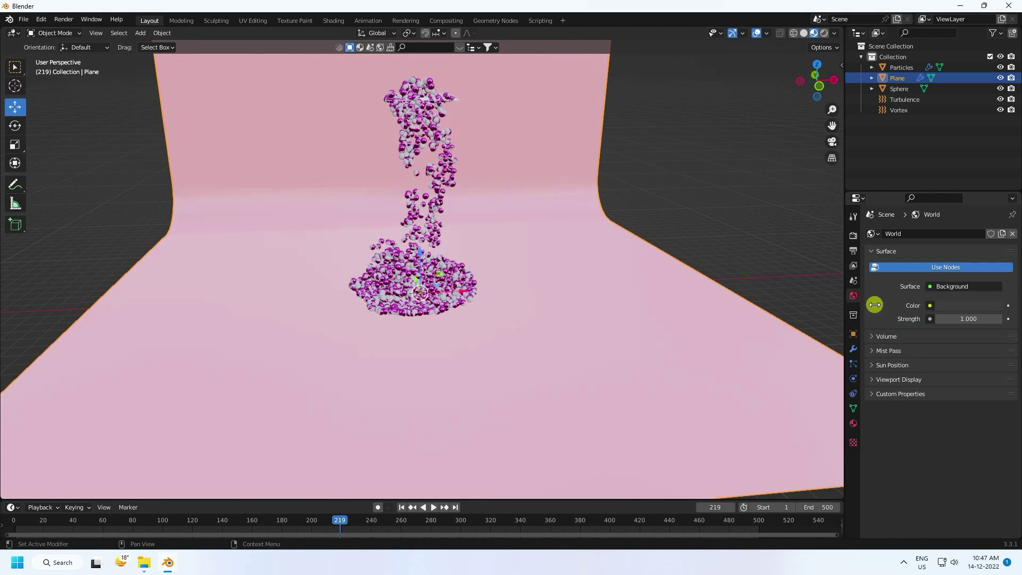
pyautogui.click(930, 305)
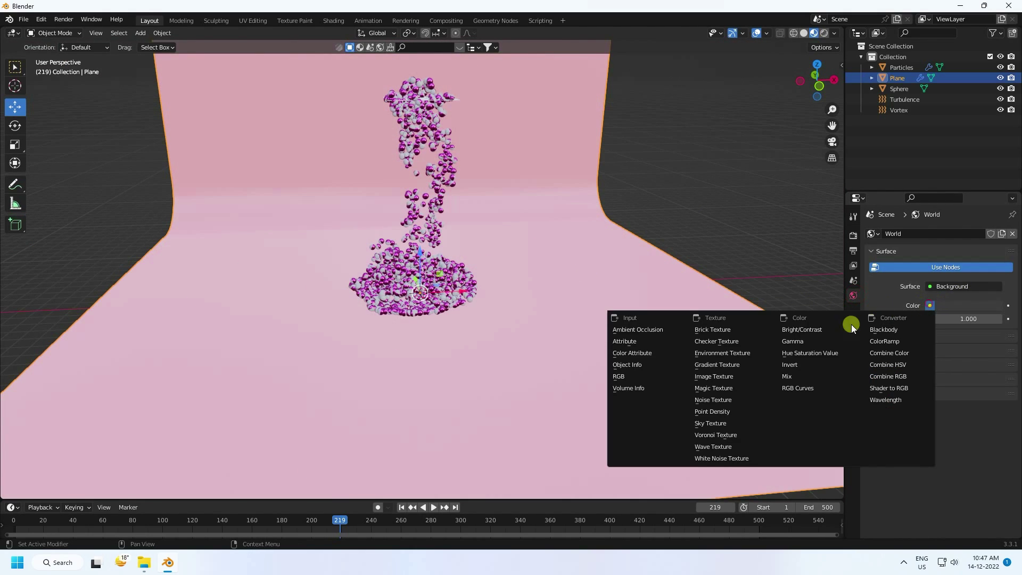
pyautogui.click(714, 354)
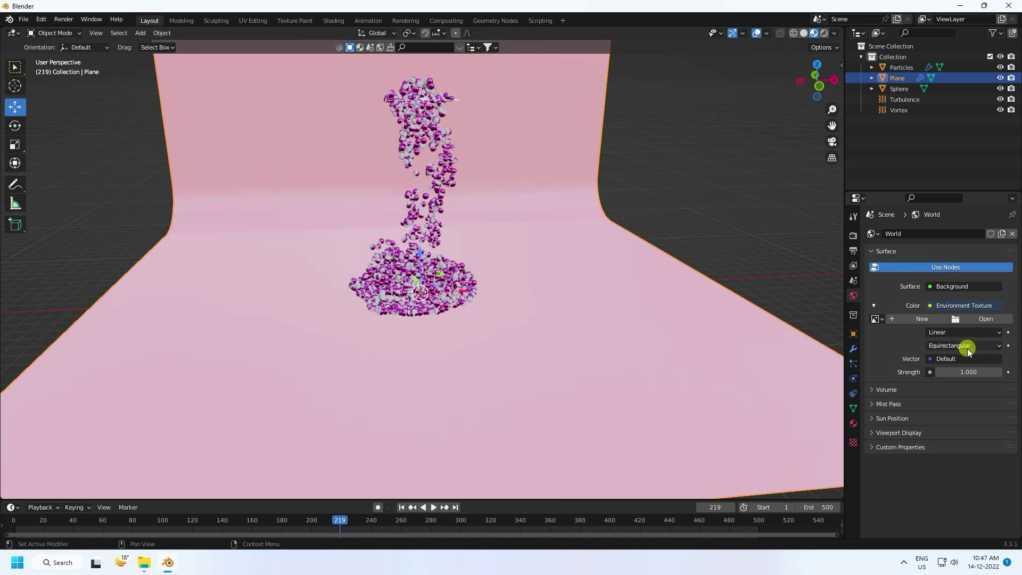
pyautogui.click(986, 319)
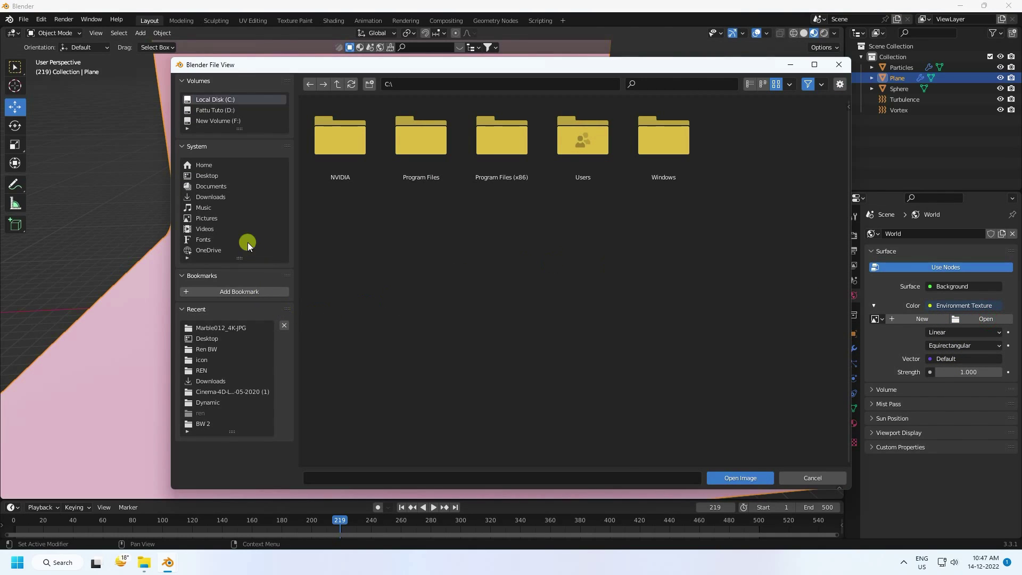
pyautogui.click(213, 197)
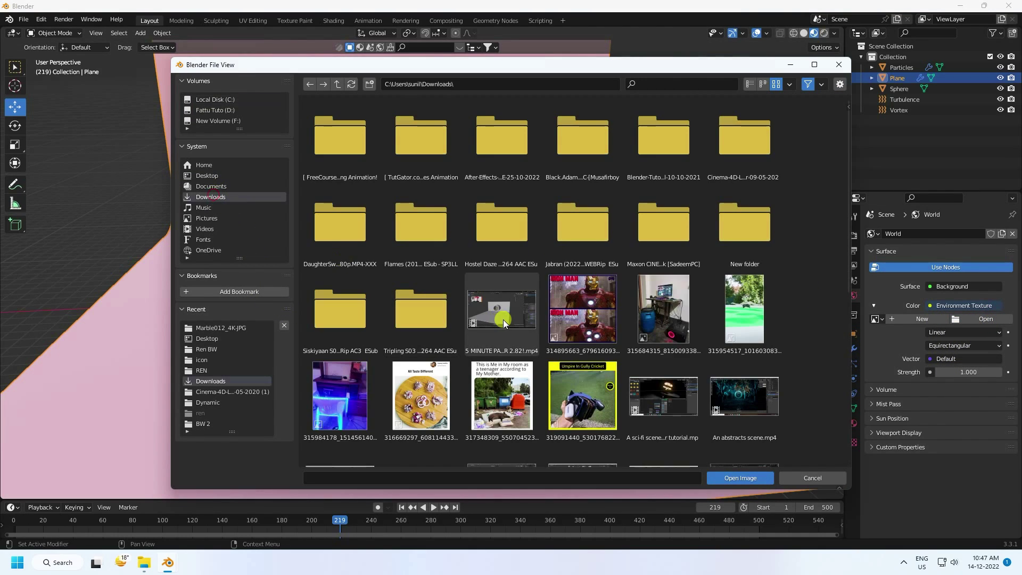
pyautogui.scroll(-5, 506, 330)
pyautogui.click(663, 291)
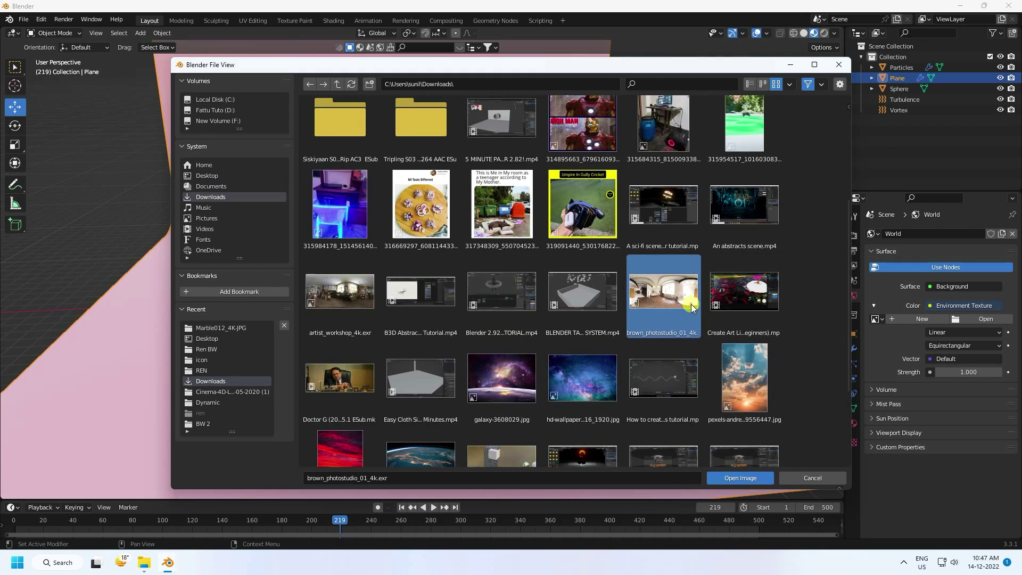
pyautogui.click(739, 478)
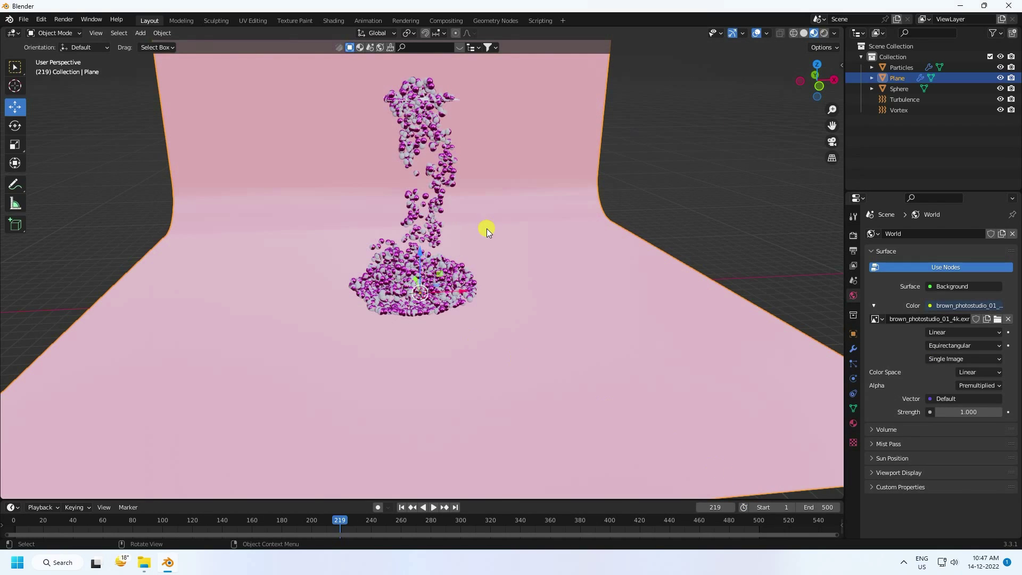
pyautogui.scroll(7, 388, 237)
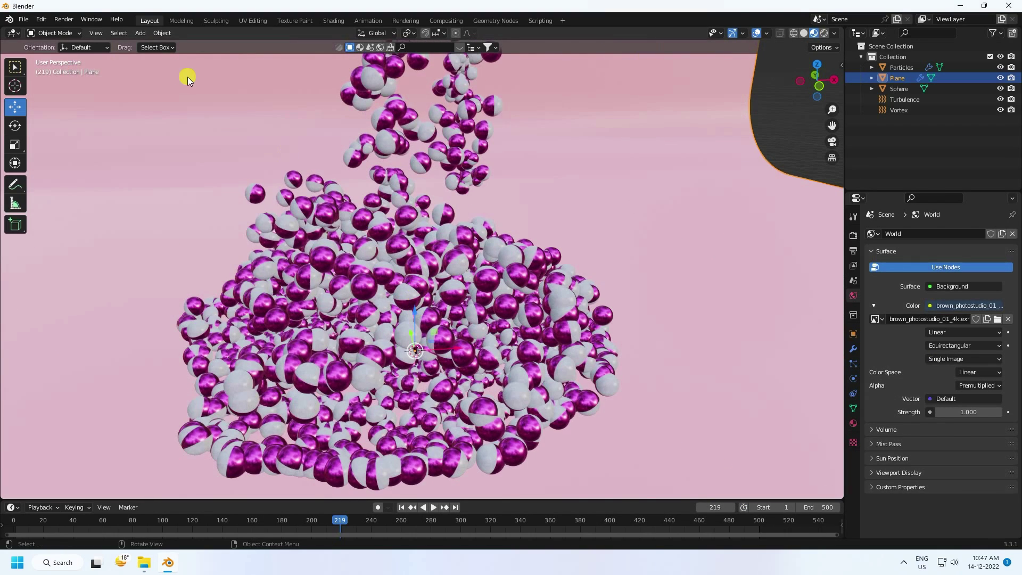
# Add a camera, look through it, and set its focal length to 35 mm.
pyautogui.click(141, 33)
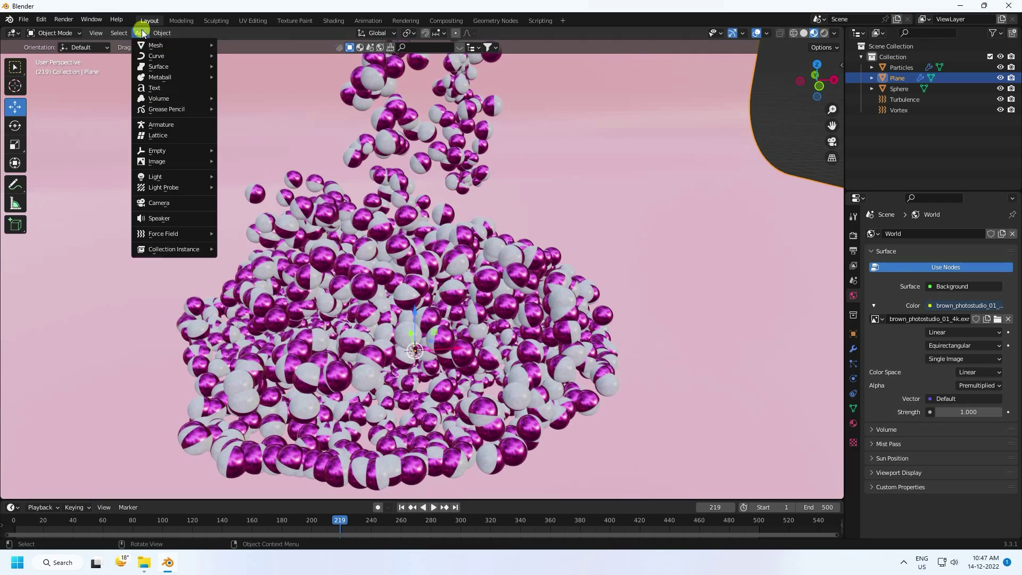
pyautogui.click(165, 203)
pyautogui.scroll(5, 384, 252)
pyautogui.scroll(-5, 385, 282)
pyautogui.moveTo(388, 313); pyautogui.dragTo(471, 283, button='middle')
pyautogui.scroll(6, 475, 304)
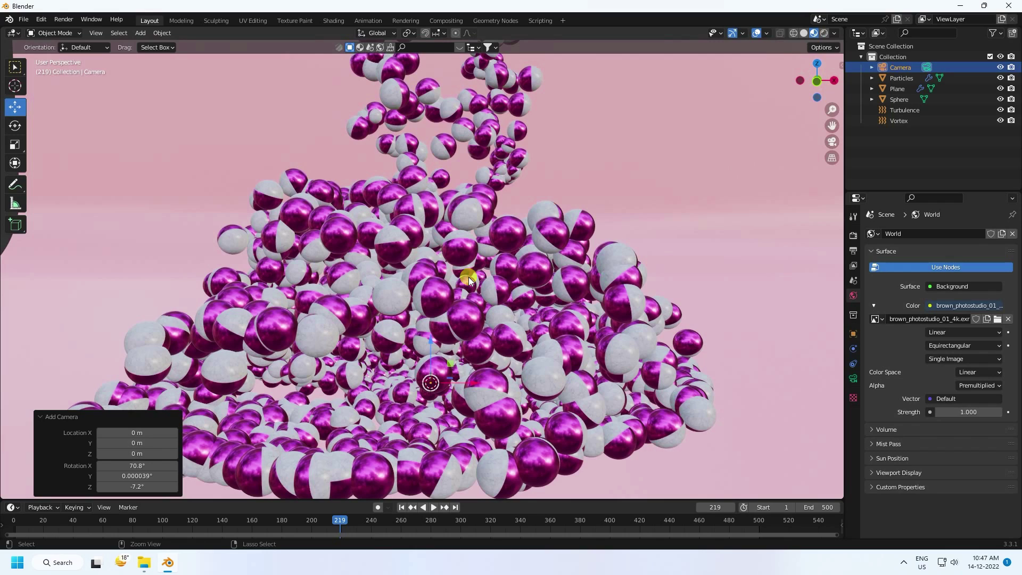
pyautogui.press('ctrl+alt+KP_0')
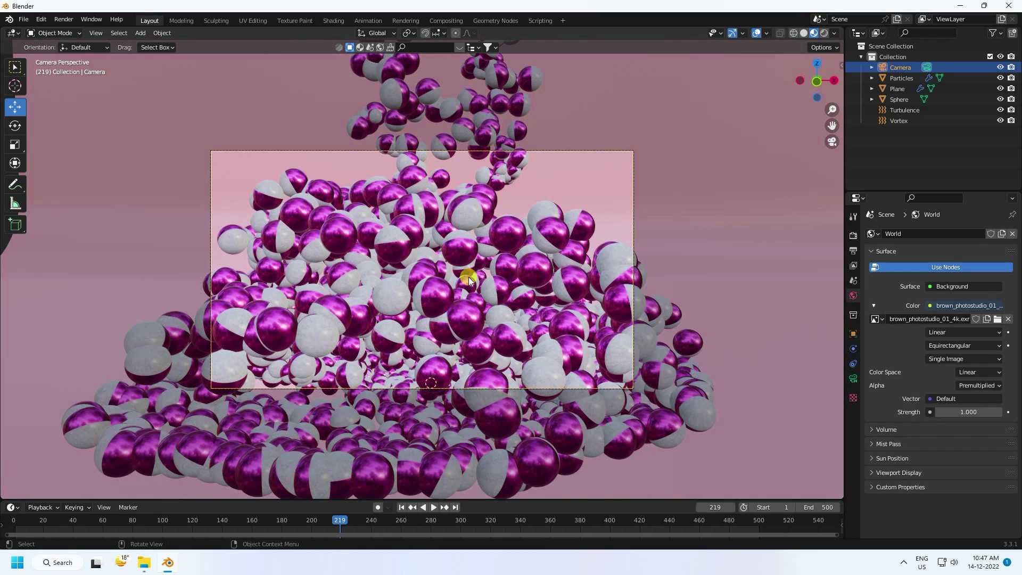
pyautogui.click(861, 378)
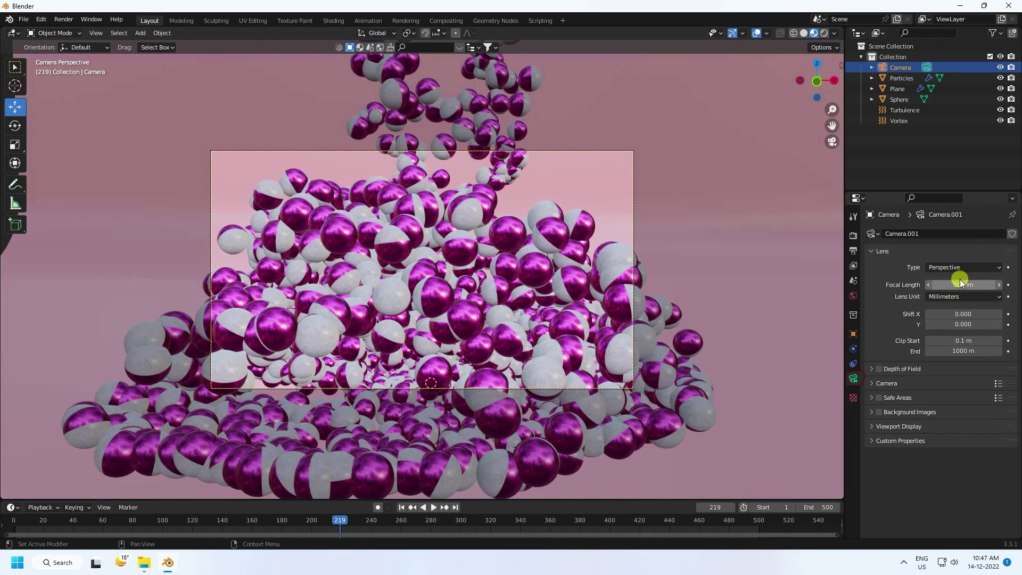
pyautogui.click(960, 285)
pyautogui.write('35')
pyautogui.press('Return')
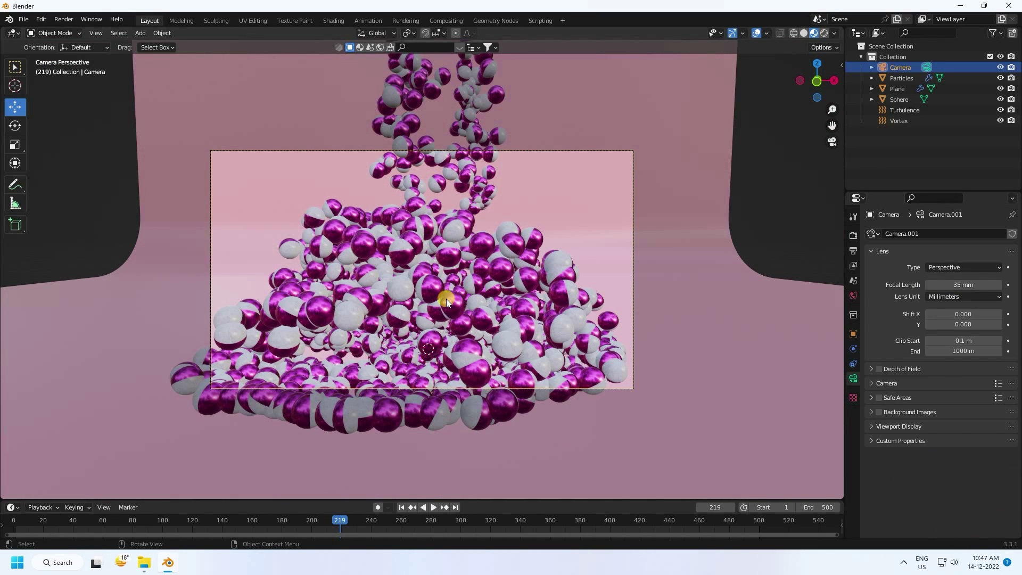
# Replay the simulation from frame 1 in Solid shading, stopping at frame 130.
pyautogui.click(400, 506)
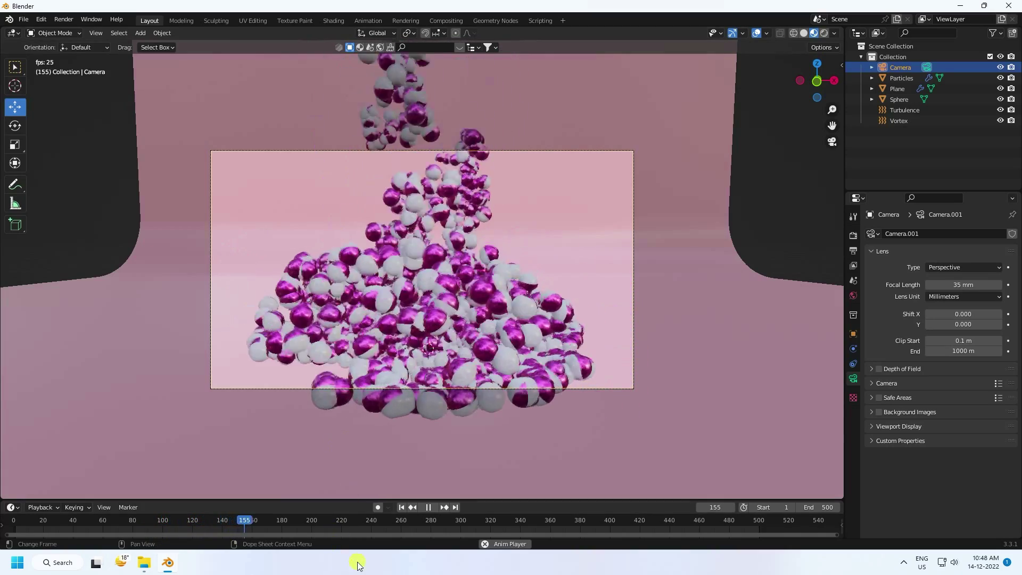
pyautogui.click(428, 507)
pyautogui.click(804, 33)
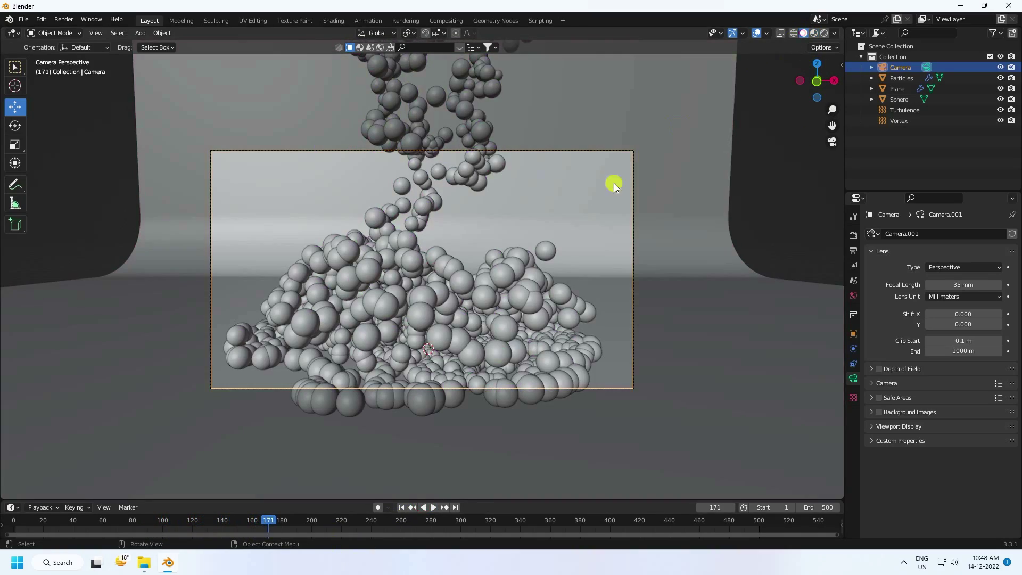
pyautogui.click(401, 508)
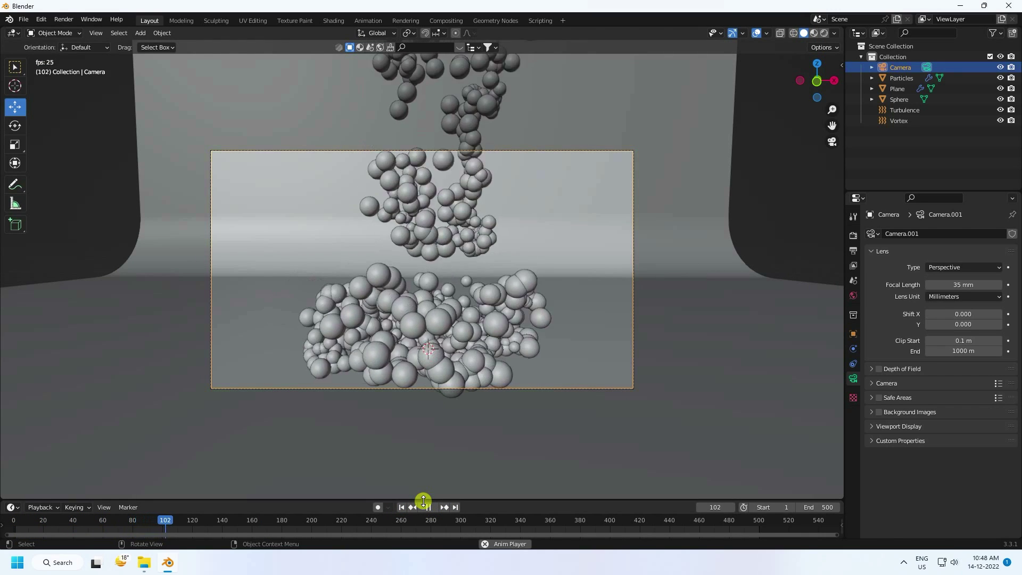
pyautogui.click(429, 507)
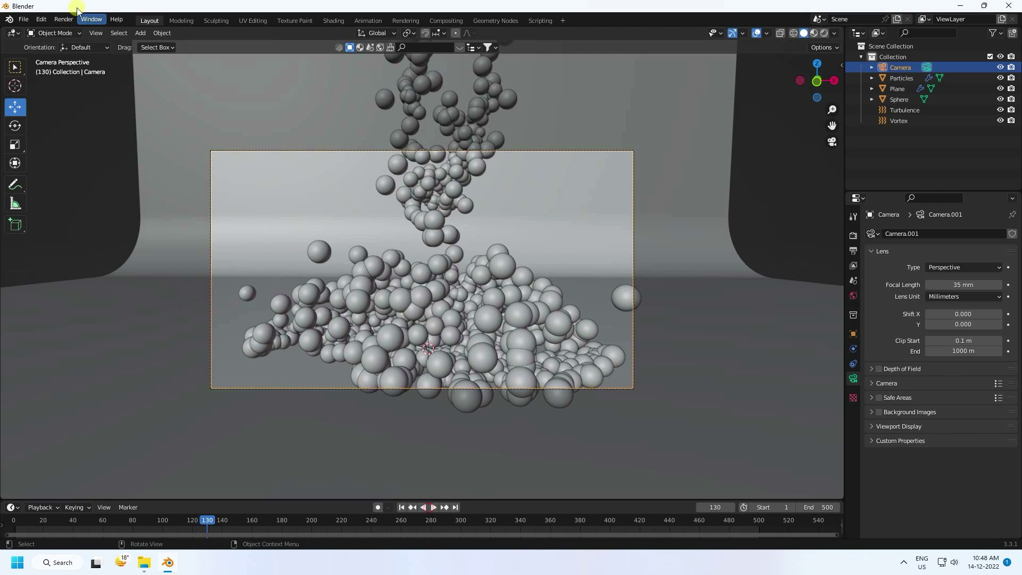
# Add an area light, raise it above the particles and set its size to 5 m.
pyautogui.click(139, 34)
pyautogui.moveTo(160, 177)
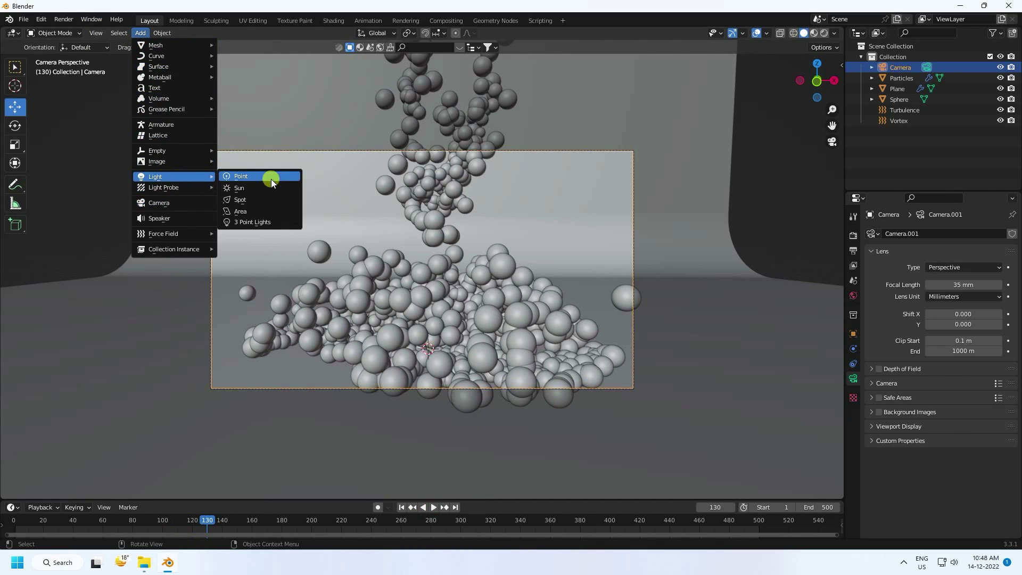
pyautogui.click(251, 211)
pyautogui.scroll(-4, 433, 329)
pyautogui.keyDown('shift'); pyautogui.moveTo(437, 310); pyautogui.dragTo(426, 319, button='middle'); pyautogui.keyUp('shift')
pyautogui.moveTo(427, 319); pyautogui.dragTo(467, 154)
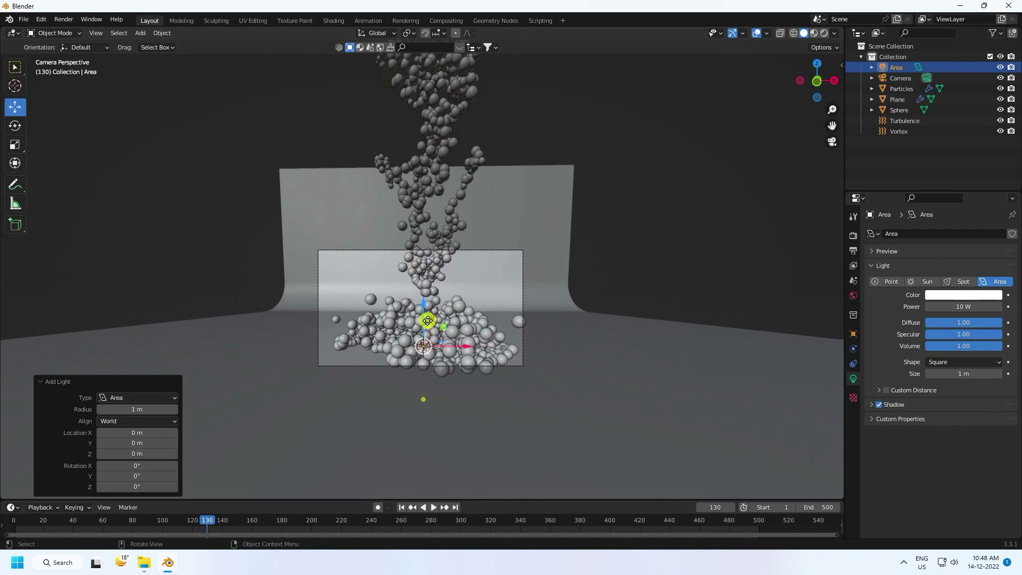
pyautogui.moveTo(468, 154); pyautogui.dragTo(436, 133, button='middle')
pyautogui.moveTo(435, 133); pyautogui.dragTo(435, 101)
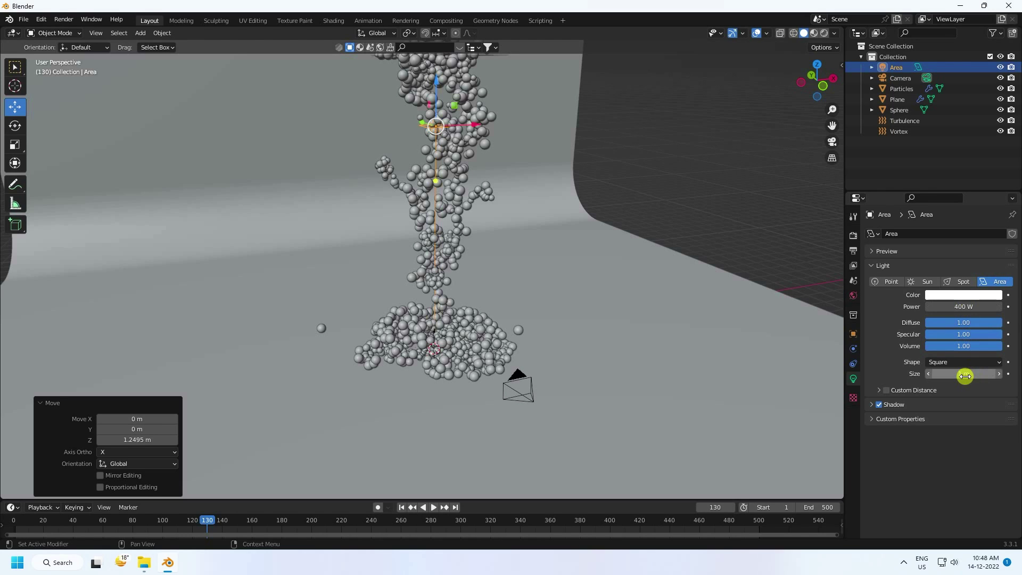
pyautogui.press('Return')
pyautogui.scroll(-5, 538, 192)
pyautogui.moveTo(467, 216); pyautogui.dragTo(401, 219, button='middle')
# Duplicate the area light, move it toward the camera and rotate it 90° on X.
pyautogui.hotkey('ctrl', 'c')
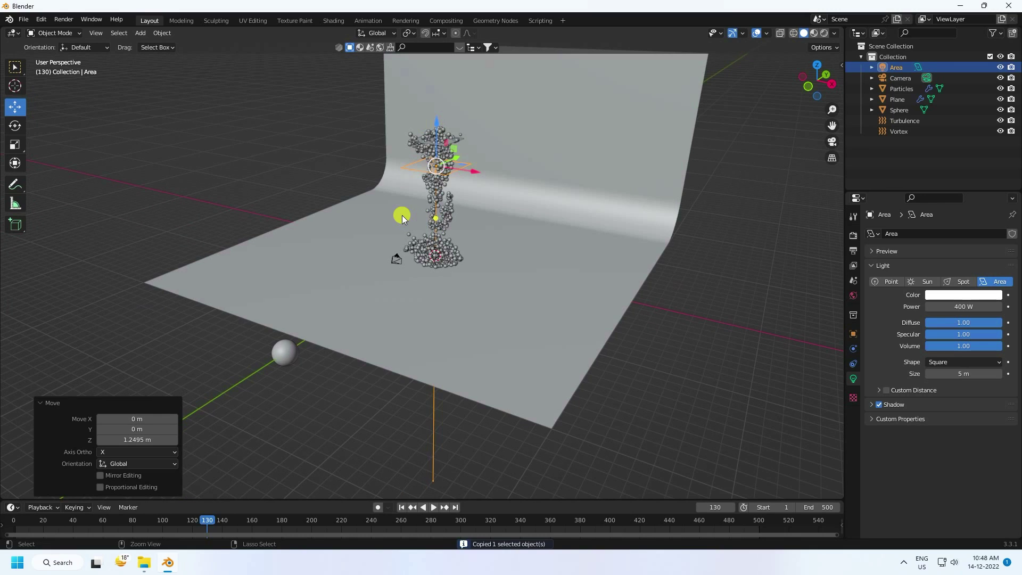
pyautogui.hotkey('ctrl', 'v')
pyautogui.moveTo(473, 165); pyautogui.dragTo(437, 198, button='middle')
pyautogui.moveTo(456, 174); pyautogui.dragTo(283, 325)
pyautogui.click(12, 130)
pyautogui.click(136, 439)
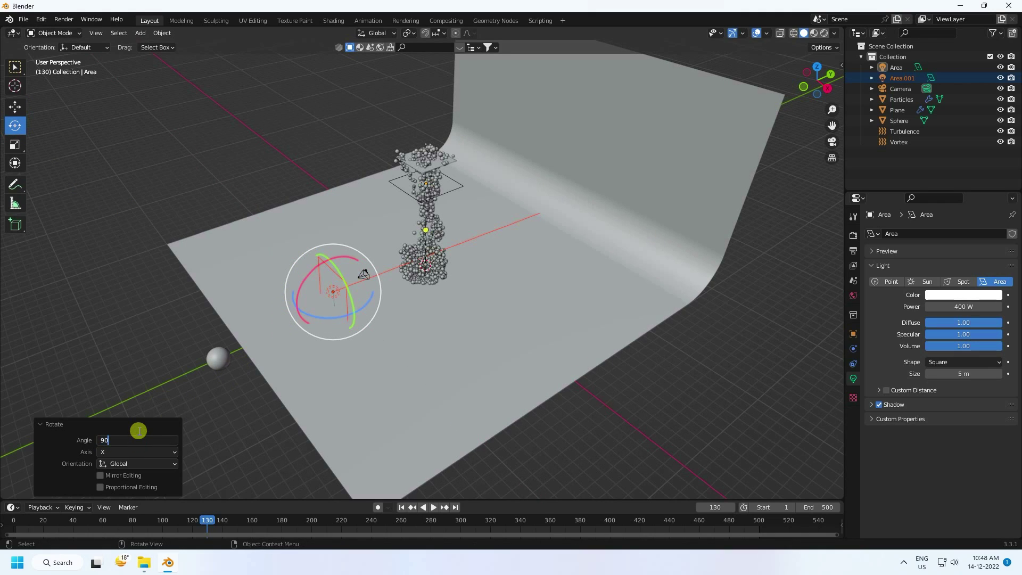
pyautogui.write('90')
pyautogui.press('Return')
pyautogui.click(15, 106)
pyautogui.scroll(4, 447, 285)
pyautogui.moveTo(442, 280); pyautogui.dragTo(394, 282, button='middle')
pyautogui.moveTo(292, 299); pyautogui.dragTo(321, 292)
pyautogui.click(315, 291)
# Set the render engine to Cycles with GPU Compute as the device.
pyautogui.press('KP_0')
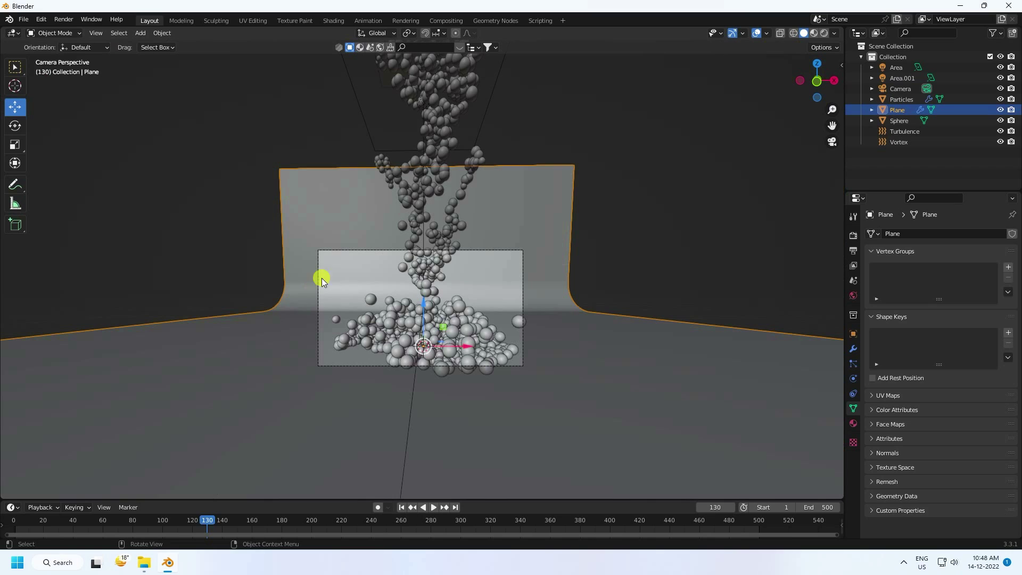
pyautogui.keyDown('shift'); pyautogui.moveTo(472, 360); pyautogui.dragTo(450, 243, button='middle'); pyautogui.keyUp('shift')
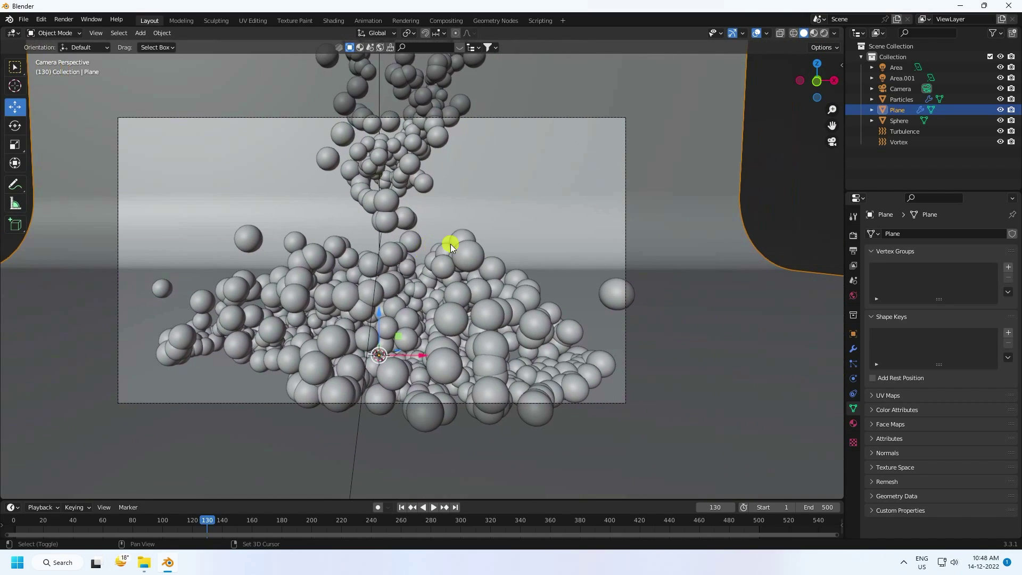
pyautogui.click(854, 235)
pyautogui.click(958, 234)
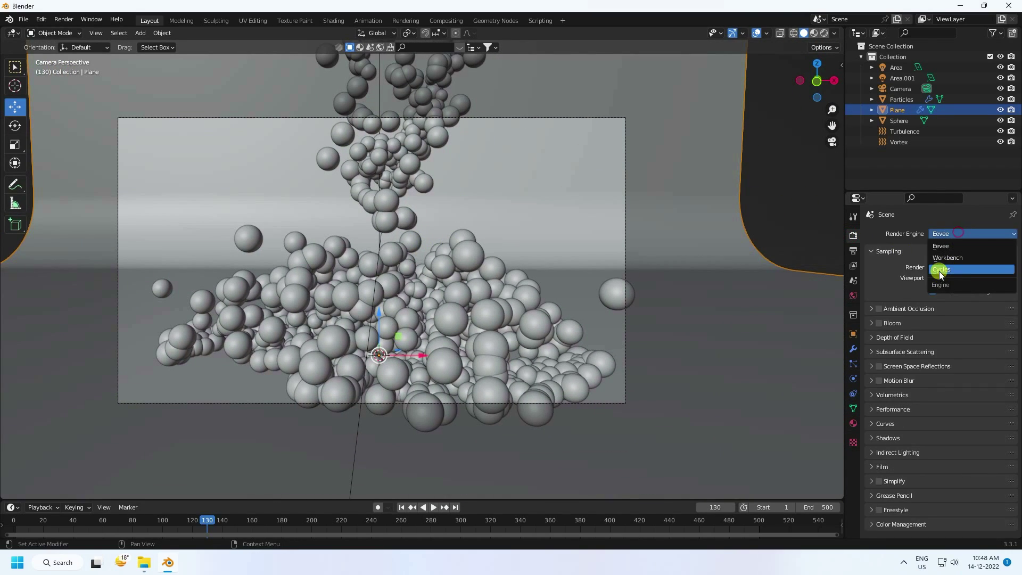
pyautogui.click(940, 269)
pyautogui.click(953, 258)
pyautogui.click(955, 286)
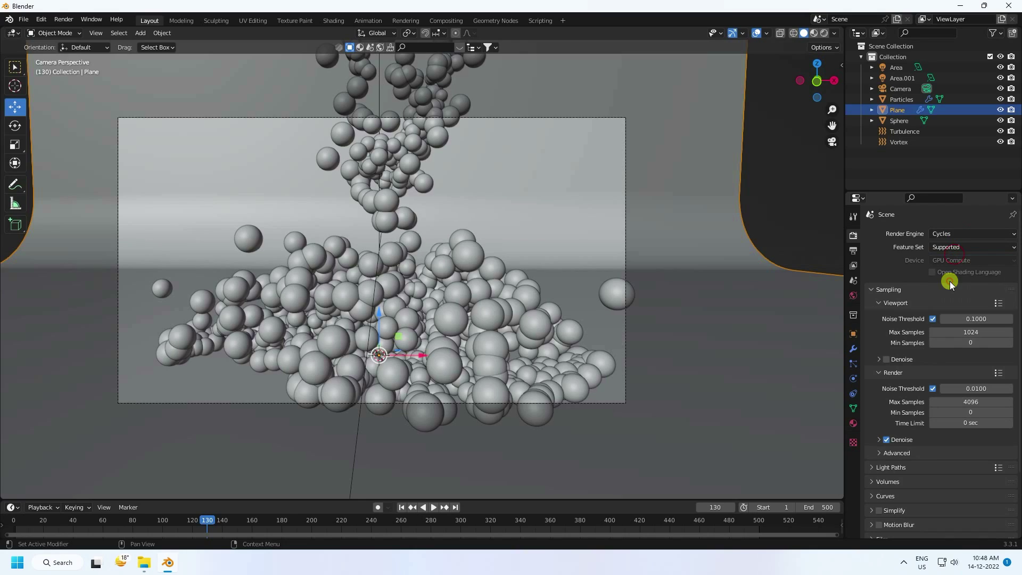
# Set render Max Samples to 128 and viewport Max Samples to 64.
pyautogui.click(977, 402)
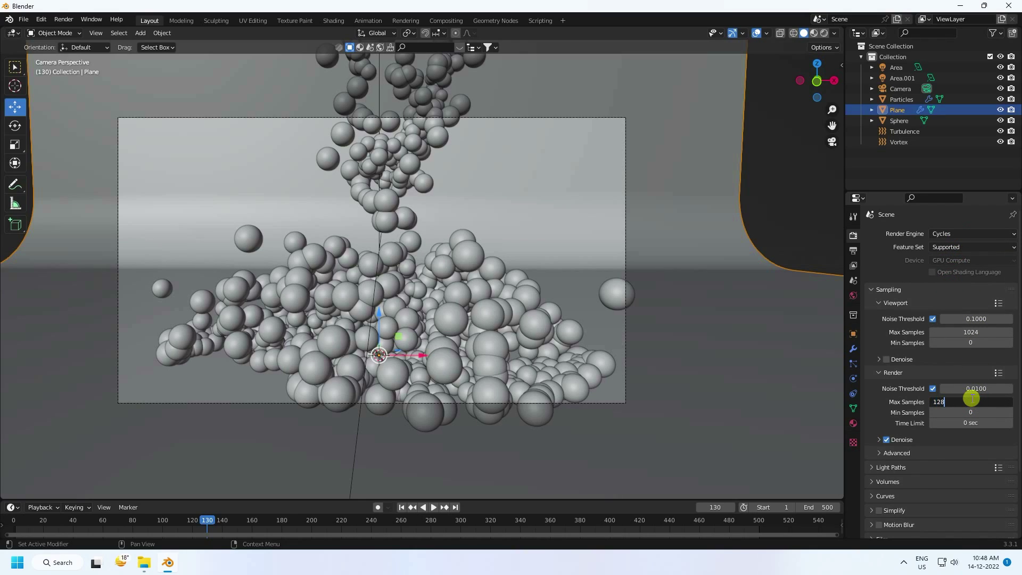
pyautogui.press('Return')
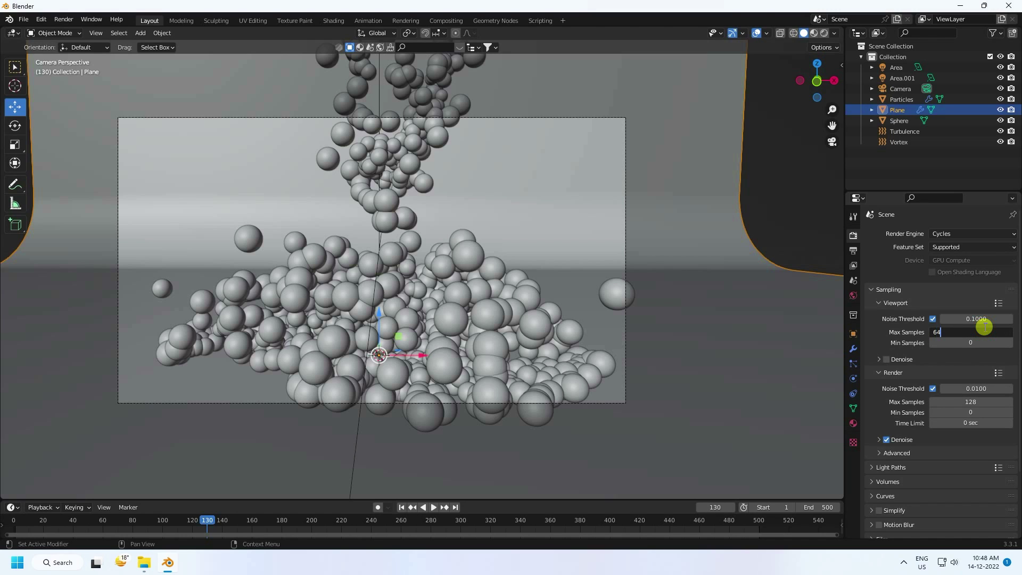
pyautogui.click(984, 326)
pyautogui.write('64')
pyautogui.press('Return')
pyautogui.click(63, 20)
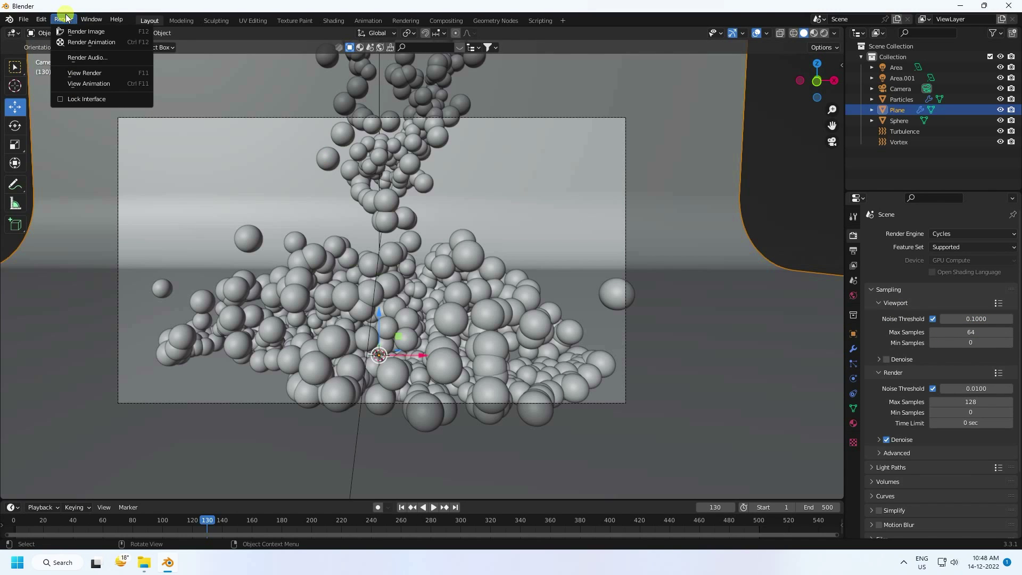
# Test-render frame 130, stop and close the render, then show the Output Properties.
pyautogui.click(75, 31)
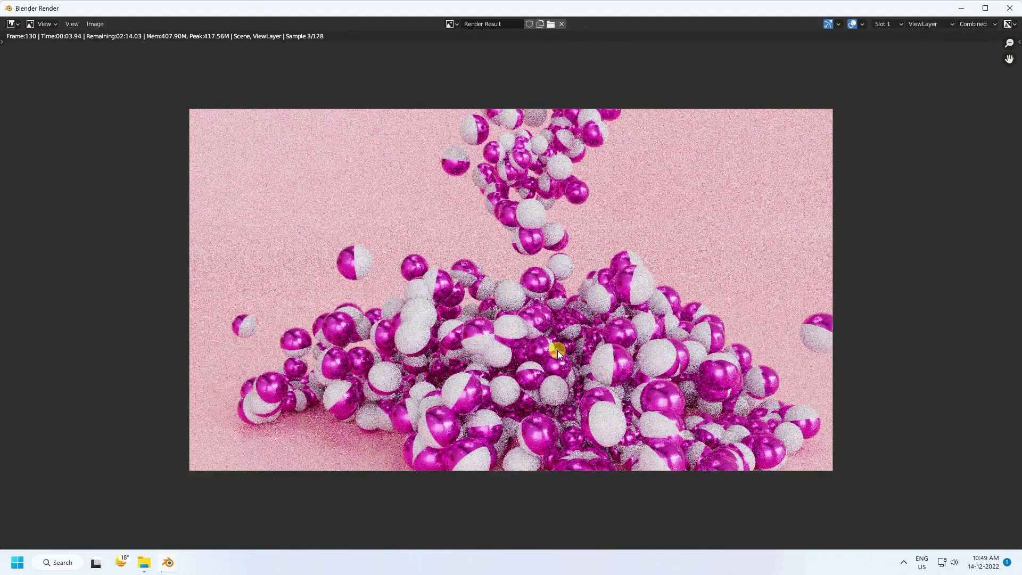
pyautogui.scroll(1, 528, 307)
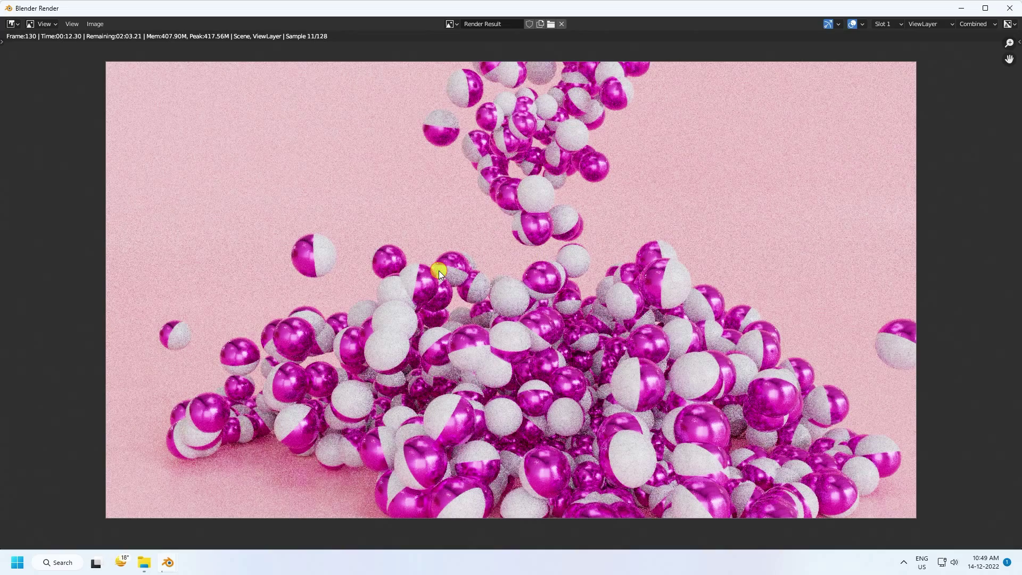
pyautogui.press('Escape')
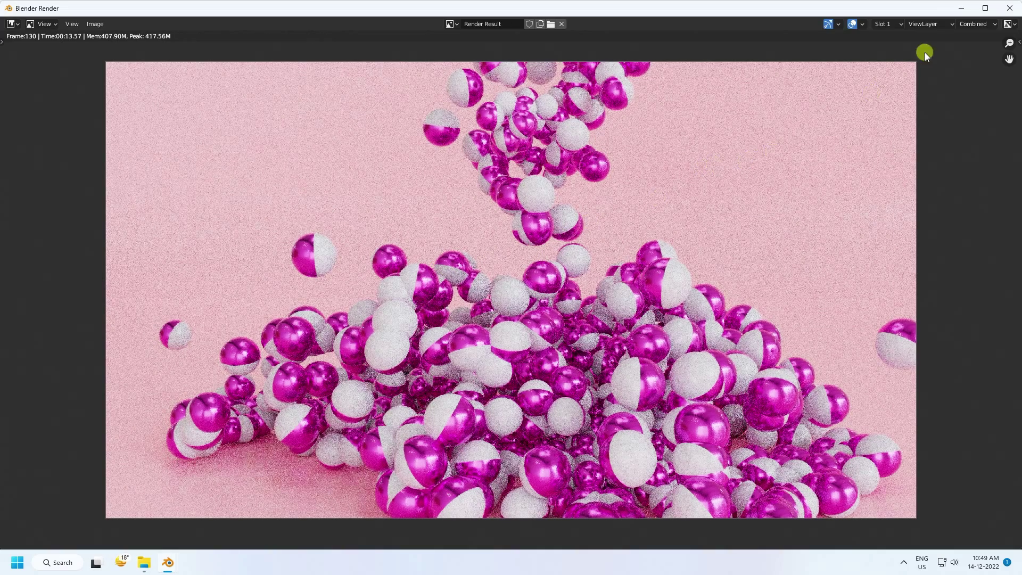
pyautogui.click(1008, 7)
pyautogui.click(854, 251)
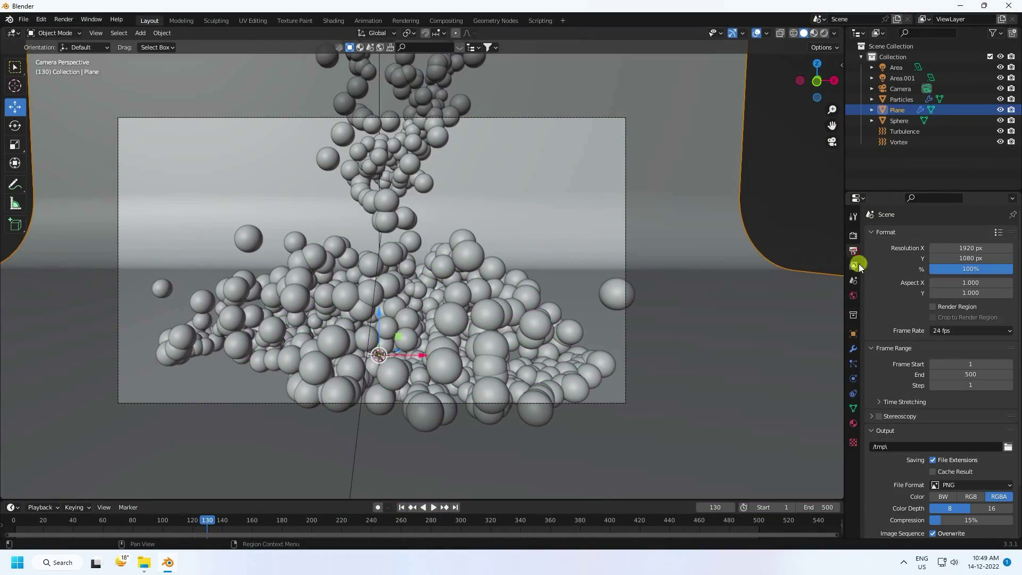
# Set the frame rate to 30 fps and create a New Folder on the Desktop for output.
pyautogui.click(959, 332)
pyautogui.click(953, 385)
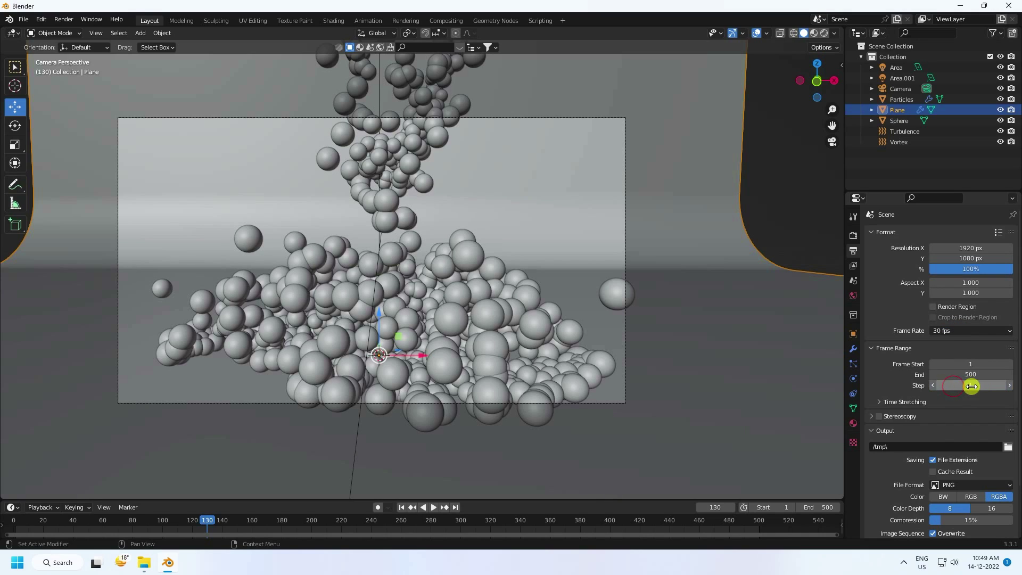
pyautogui.click(1007, 446)
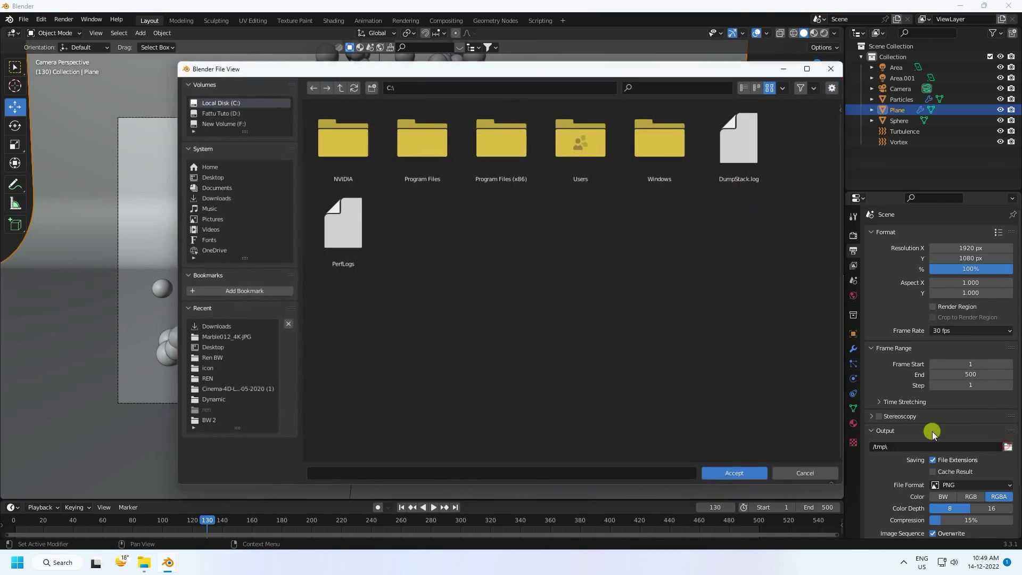
pyautogui.click(206, 176)
pyautogui.rightClick(491, 312)
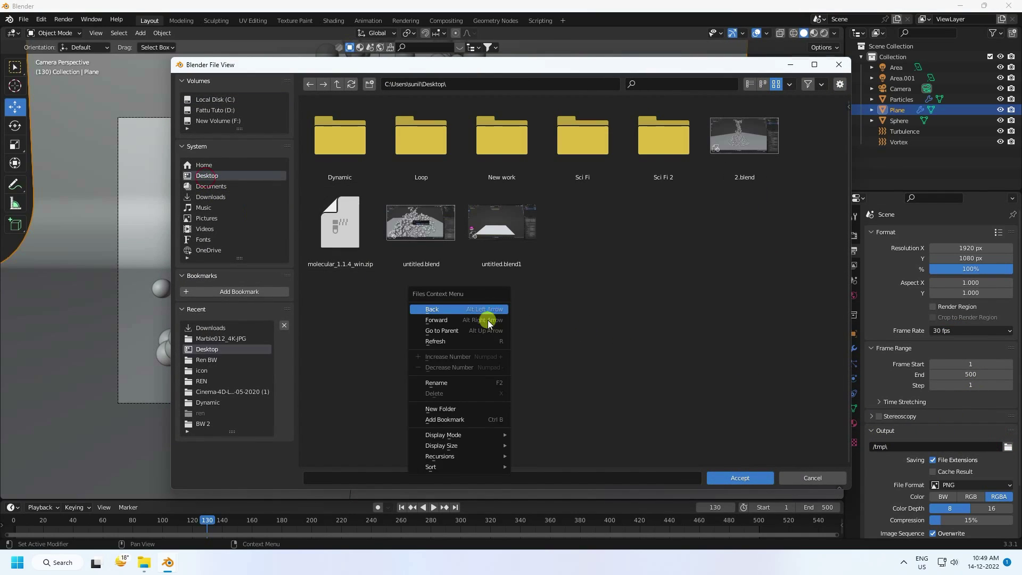
pyautogui.click(462, 409)
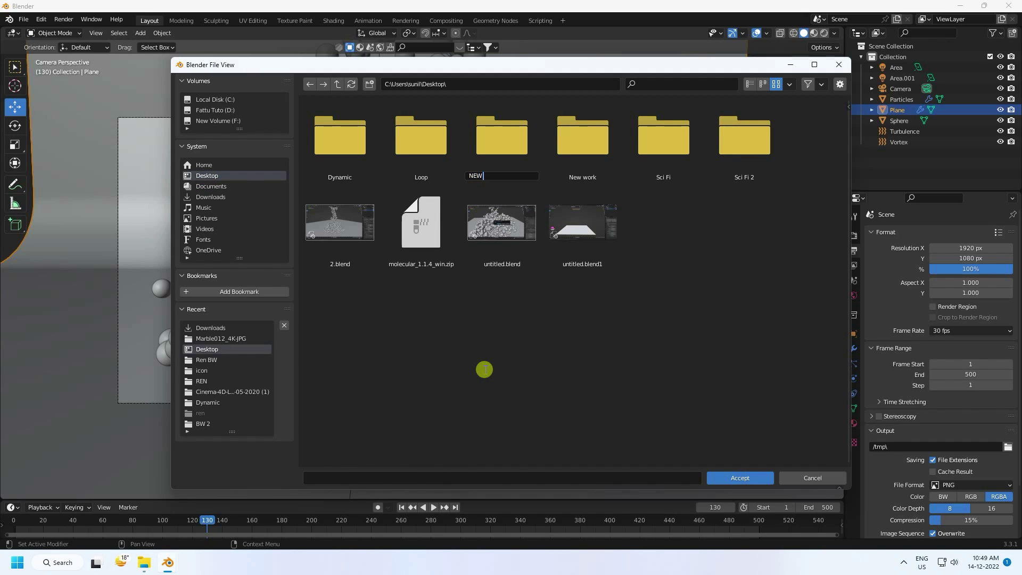
pyautogui.press('Escape')
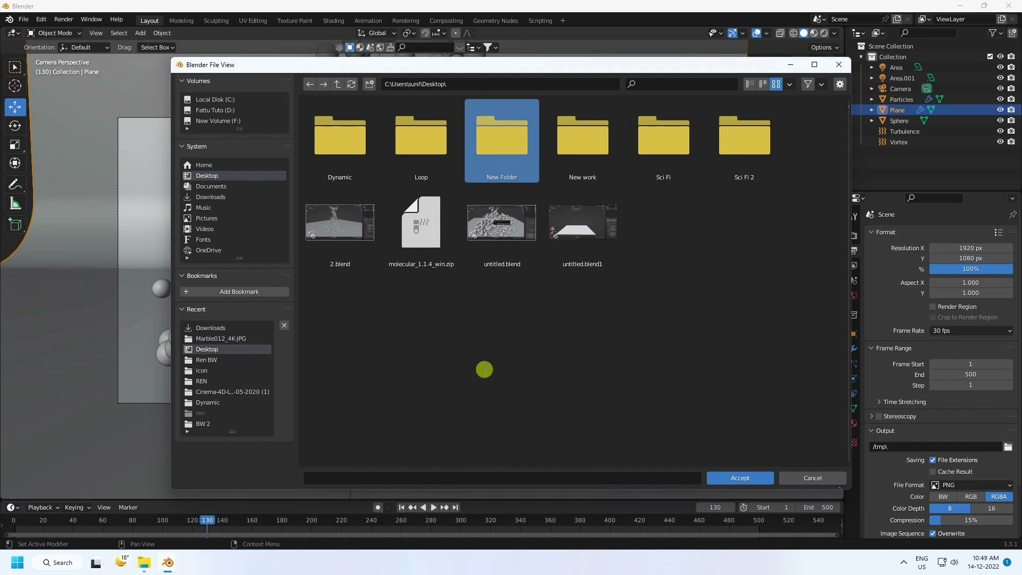
pyautogui.doubleClick(519, 148)
# Name the output file A, accept New Folder as the location, and render the animation.
pyautogui.click(449, 480)
pyautogui.write('A')
pyautogui.click(753, 478)
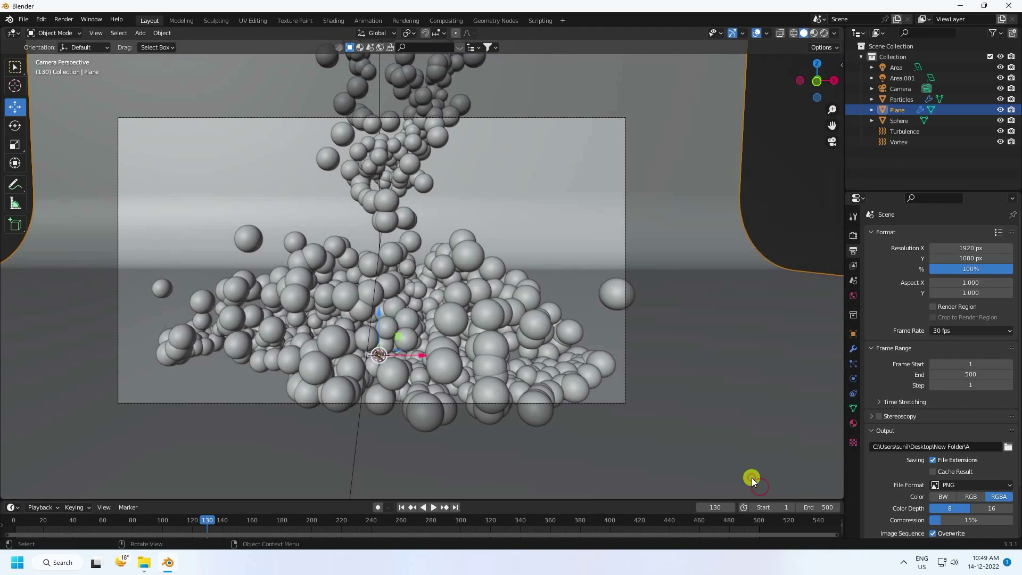
pyautogui.click(63, 19)
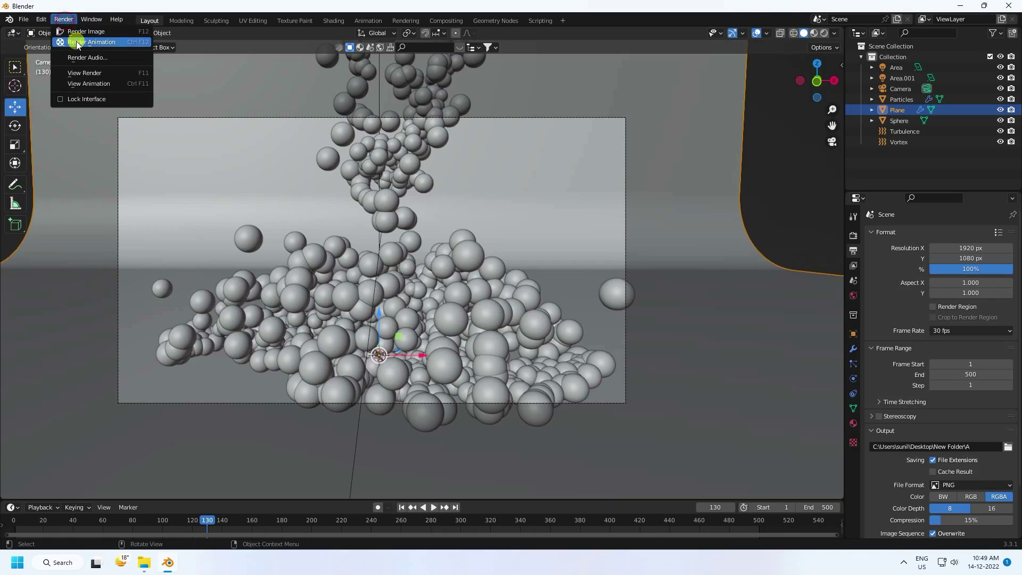
pyautogui.click(76, 40)
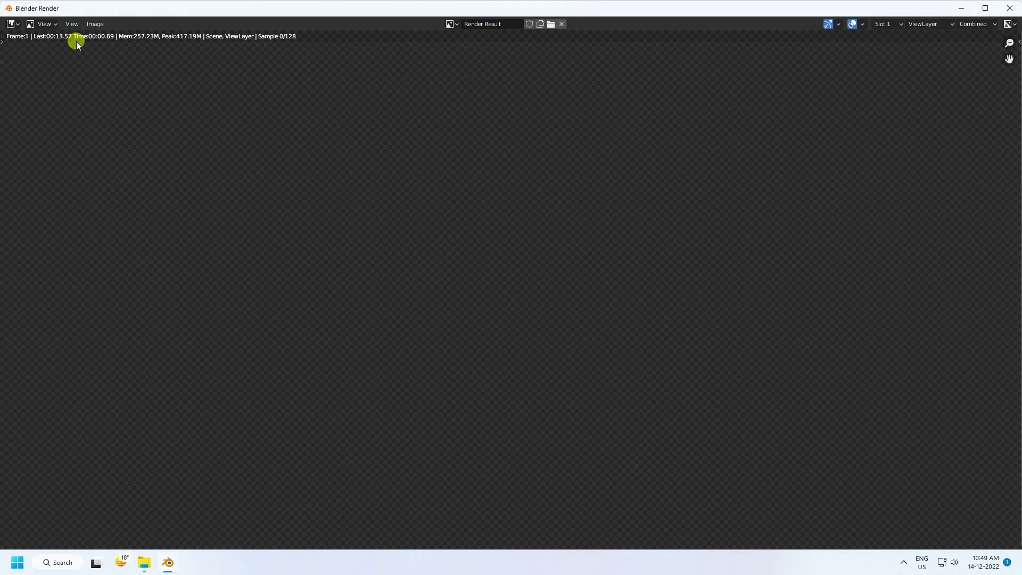